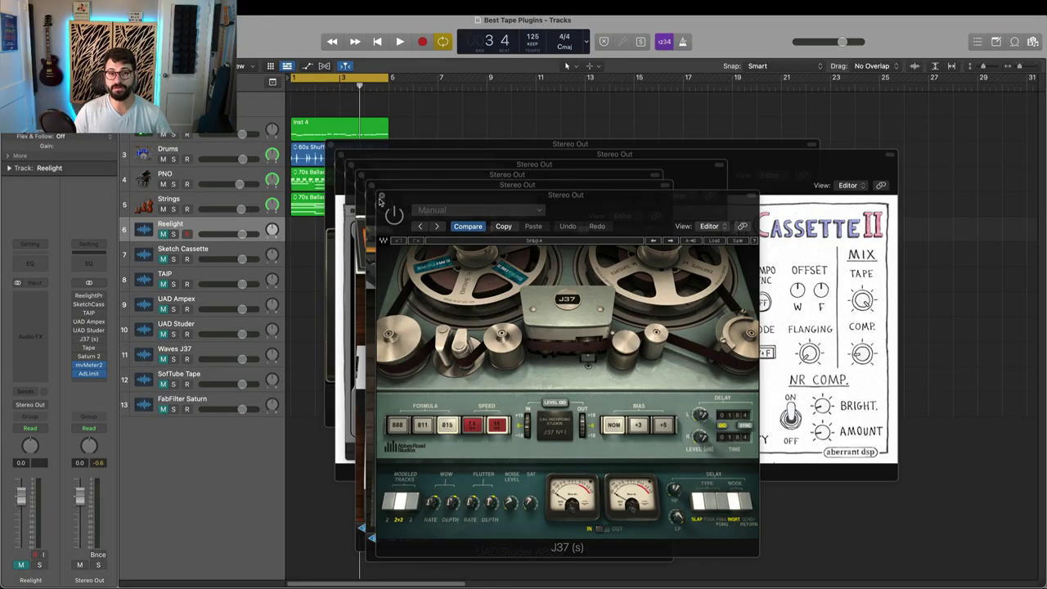
# - Close all the open tape plugin windows on the Stereo Out channel
pyautogui.press('super+w')
pyautogui.press('super+w')
pyautogui.click(361, 174)
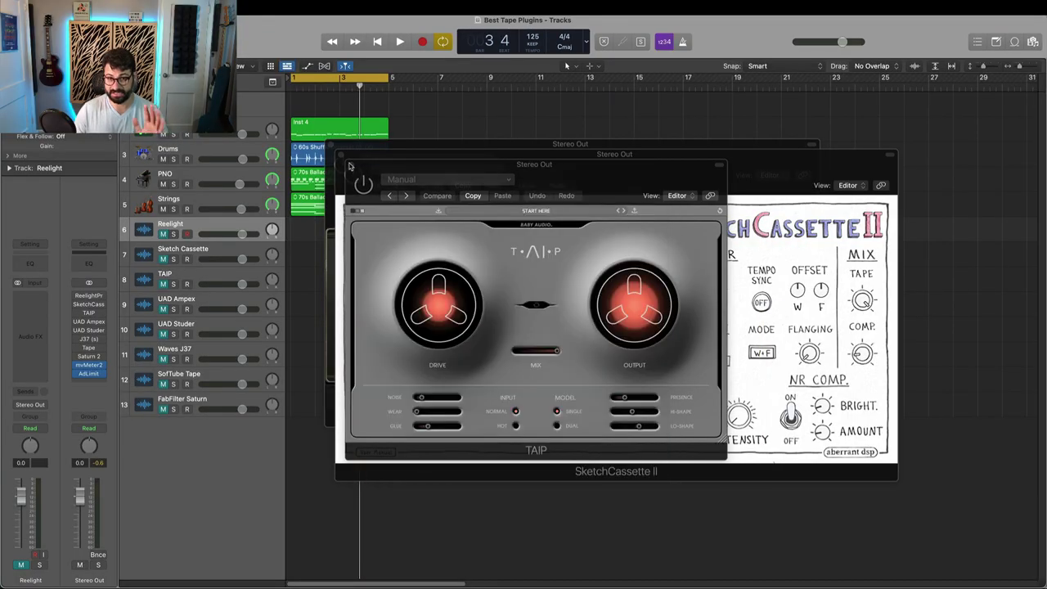
pyautogui.click(350, 166)
pyautogui.click(342, 160)
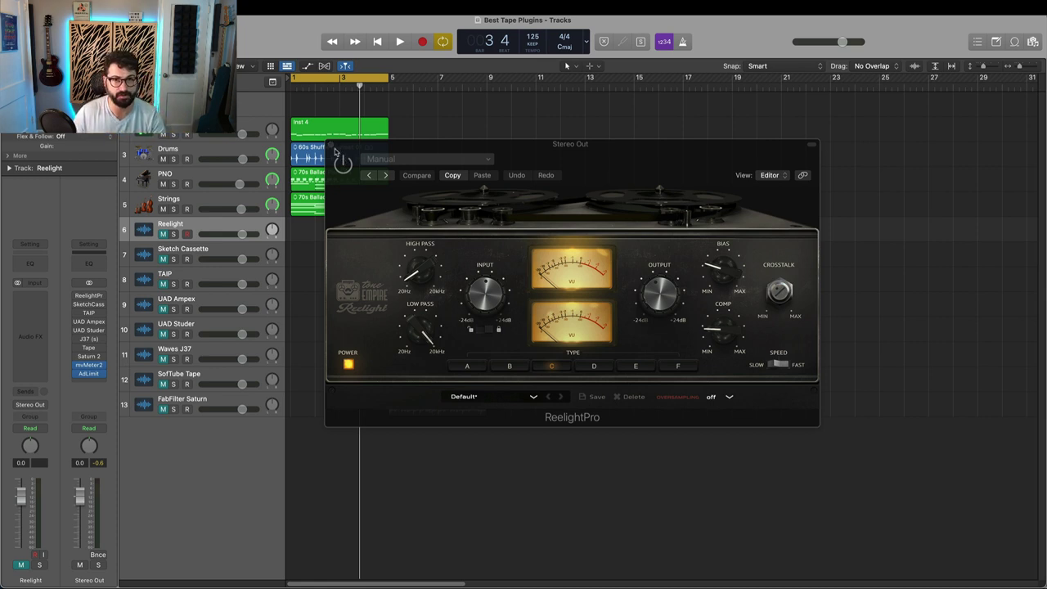
pyautogui.click(332, 145)
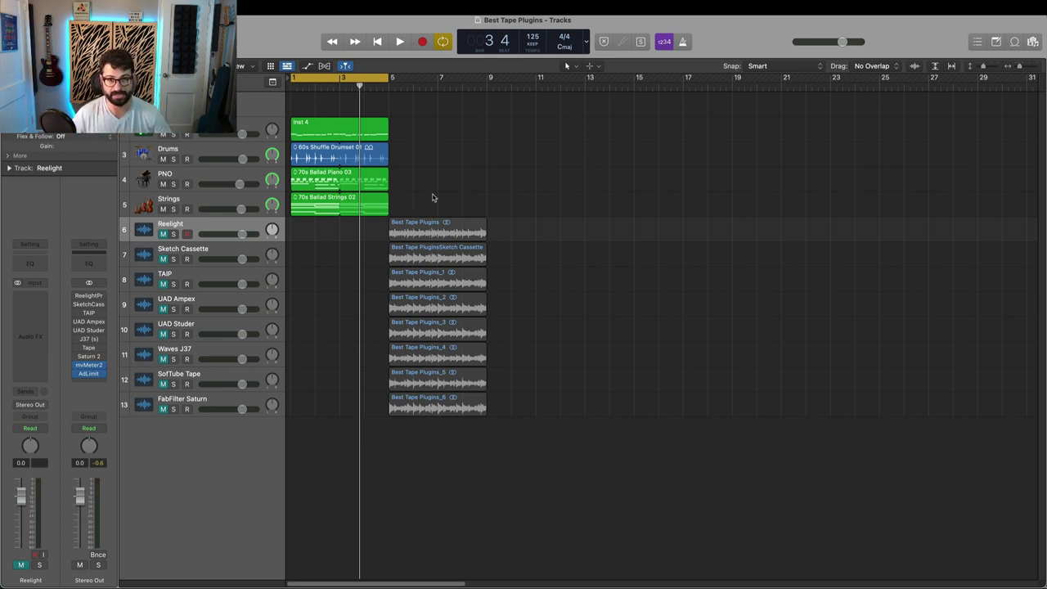
# - Play the unprocessed loop, then stop and extend the cycle range to bar 9 so it covers the printed tape versions
pyautogui.press('space')
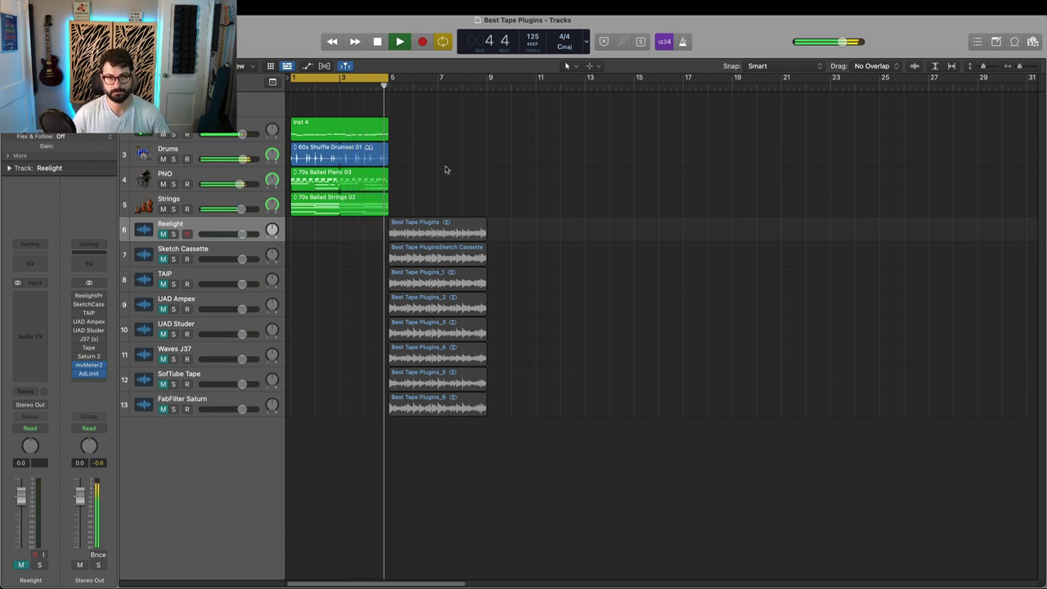
pyautogui.press('space')
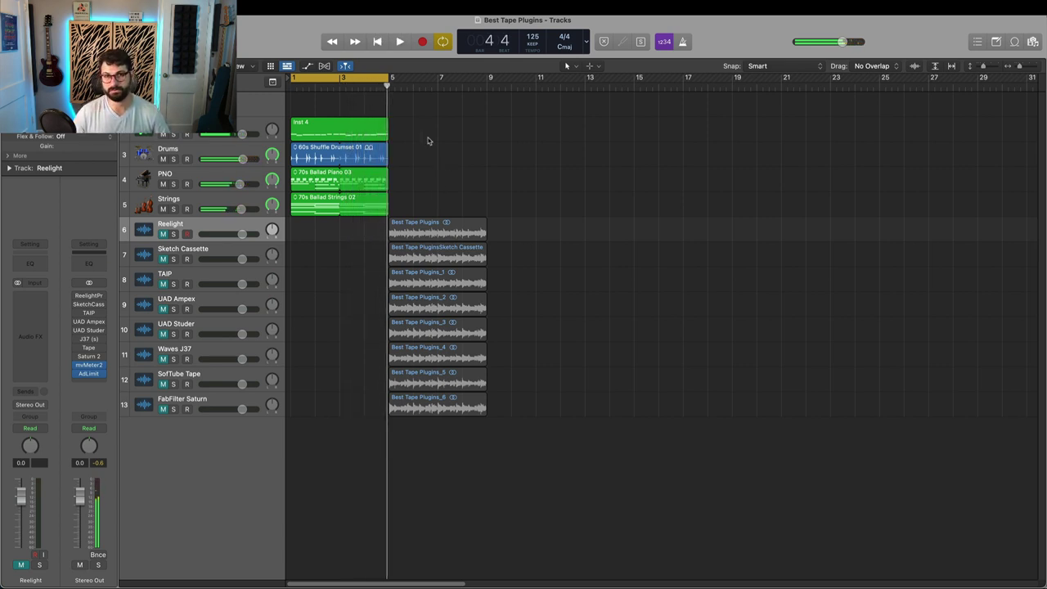
pyautogui.moveTo(387, 79); pyautogui.dragTo(489, 79)
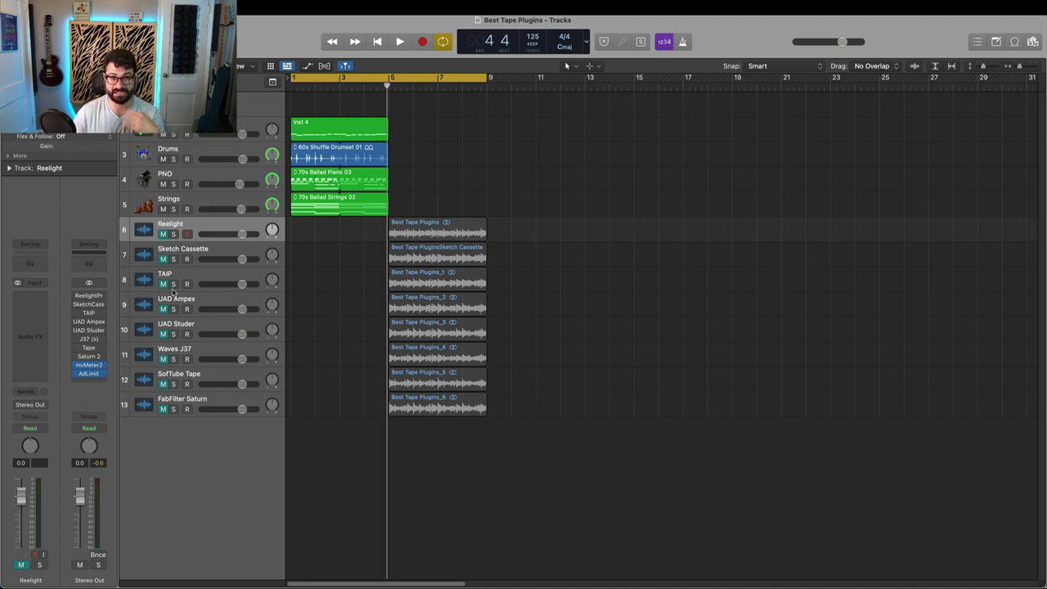
# - Unmute the Reelight track and play the cycle from bar 1 to compare the dry mix with the Reelight version
pyautogui.click(163, 235)
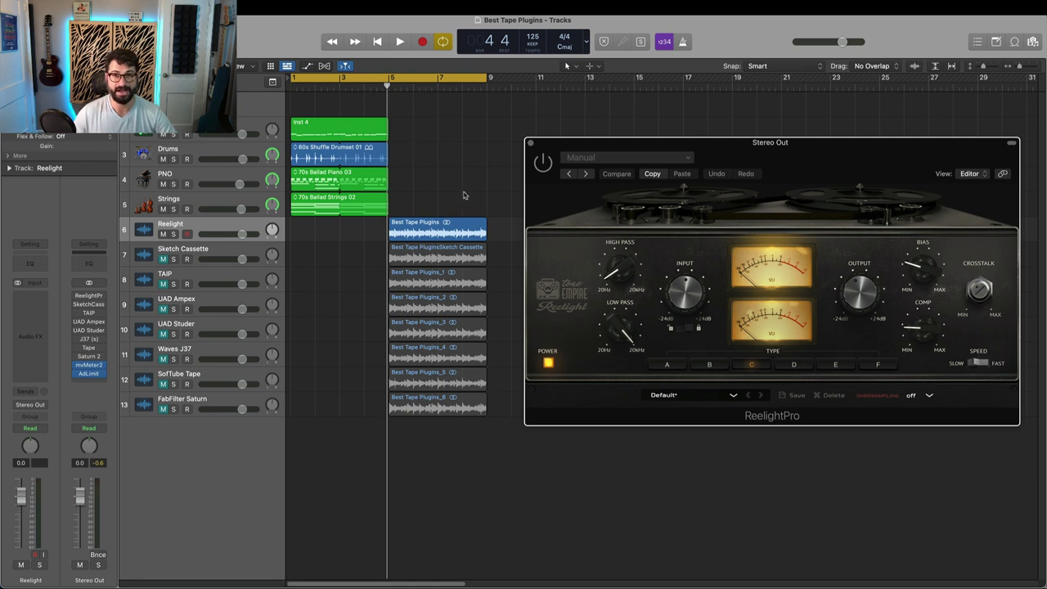
pyautogui.click(322, 90)
pyautogui.press('space')
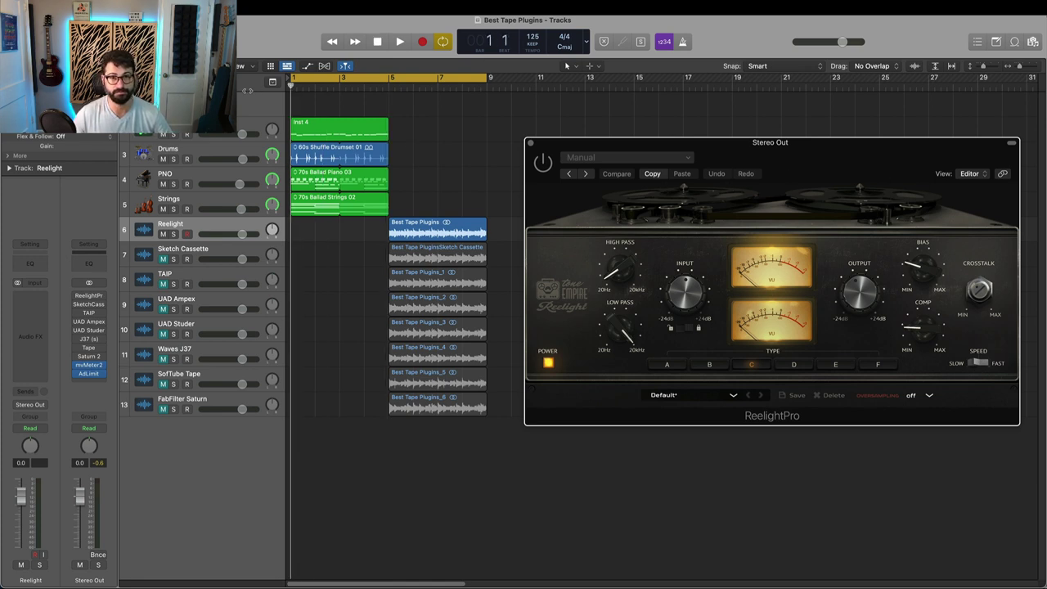
pyautogui.click(248, 92)
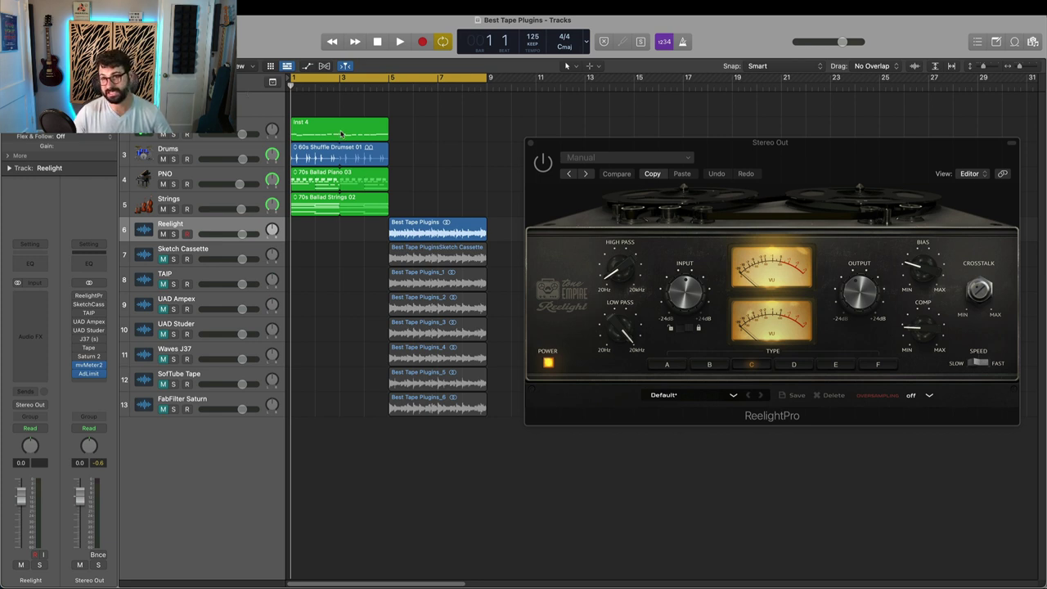
pyautogui.press('space')
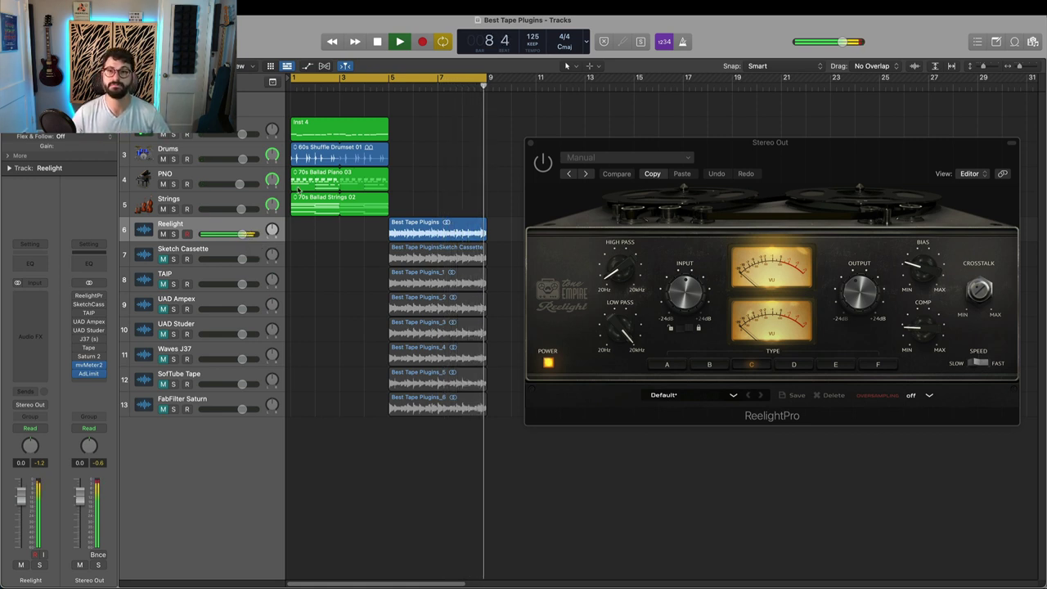
pyautogui.press('space')
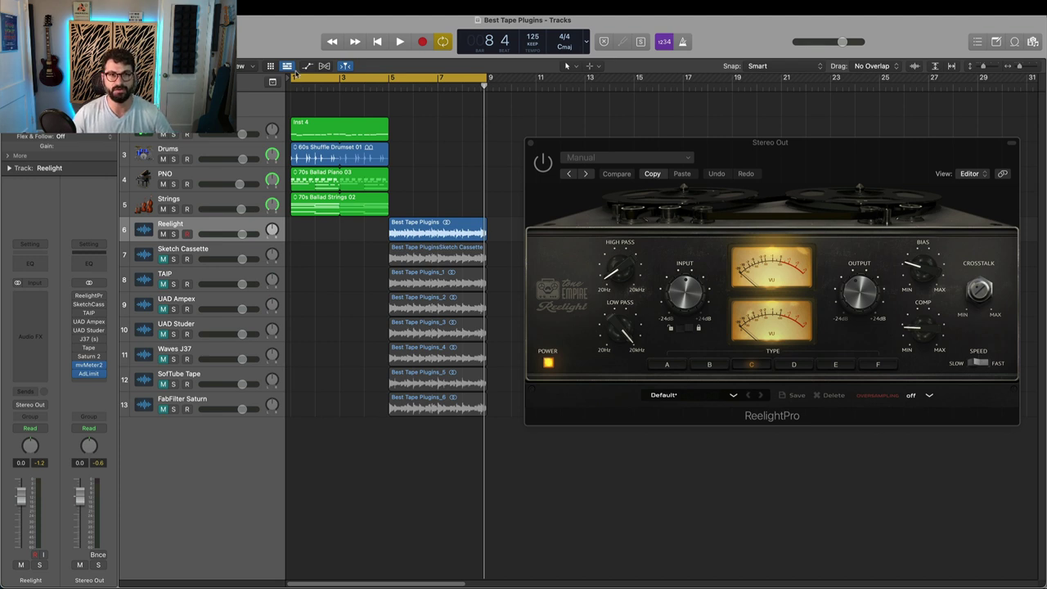
# - Start the cycle range at bar 5 and raise the Reelight track's volume to 1.1 dB while its region plays
pyautogui.moveTo(293, 77); pyautogui.dragTo(391, 79)
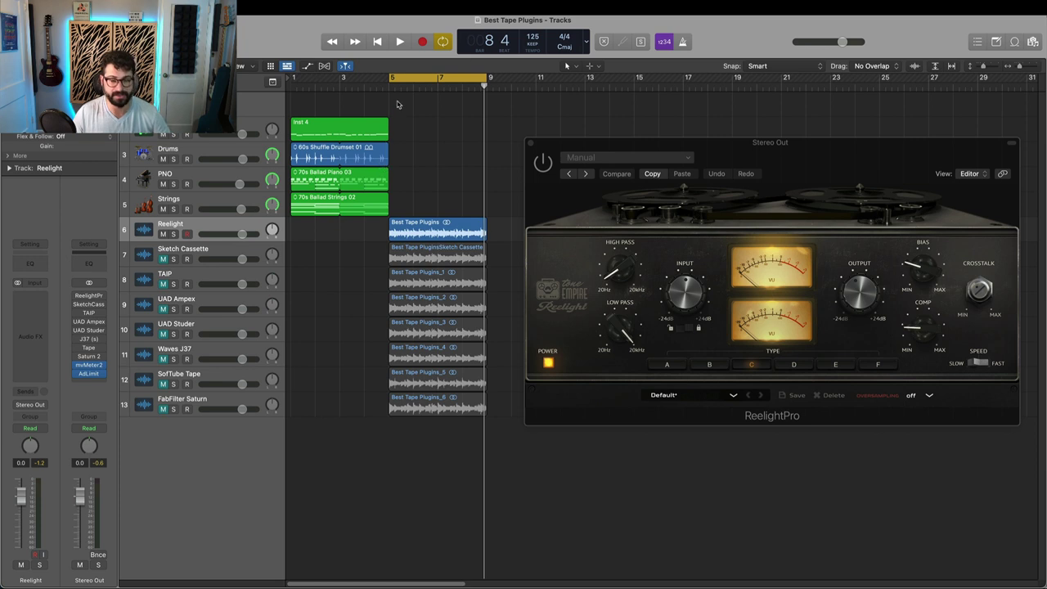
pyautogui.press('space')
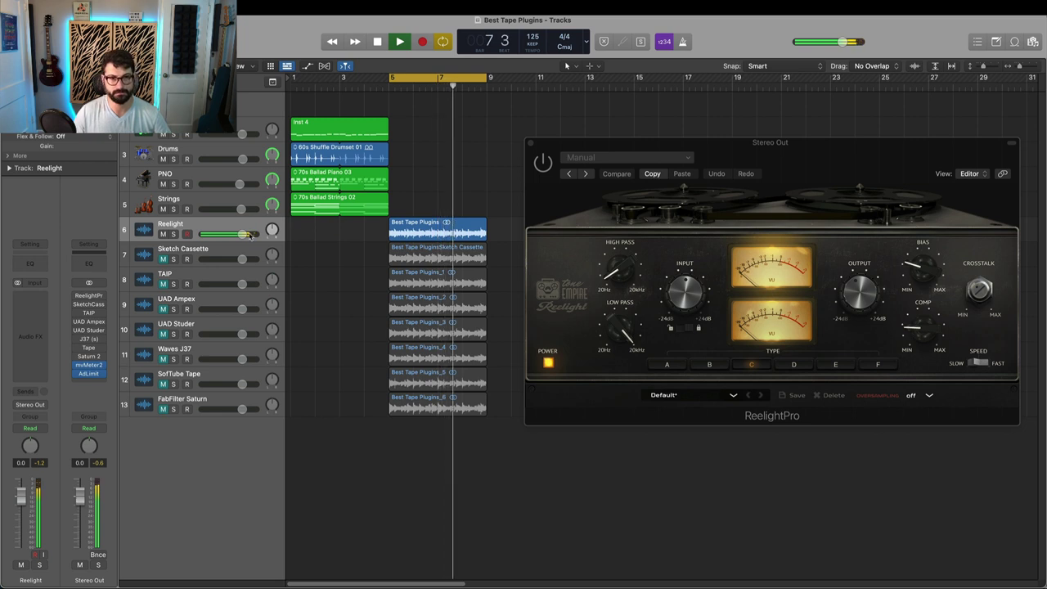
pyautogui.moveTo(242, 234); pyautogui.dragTo(245, 234)
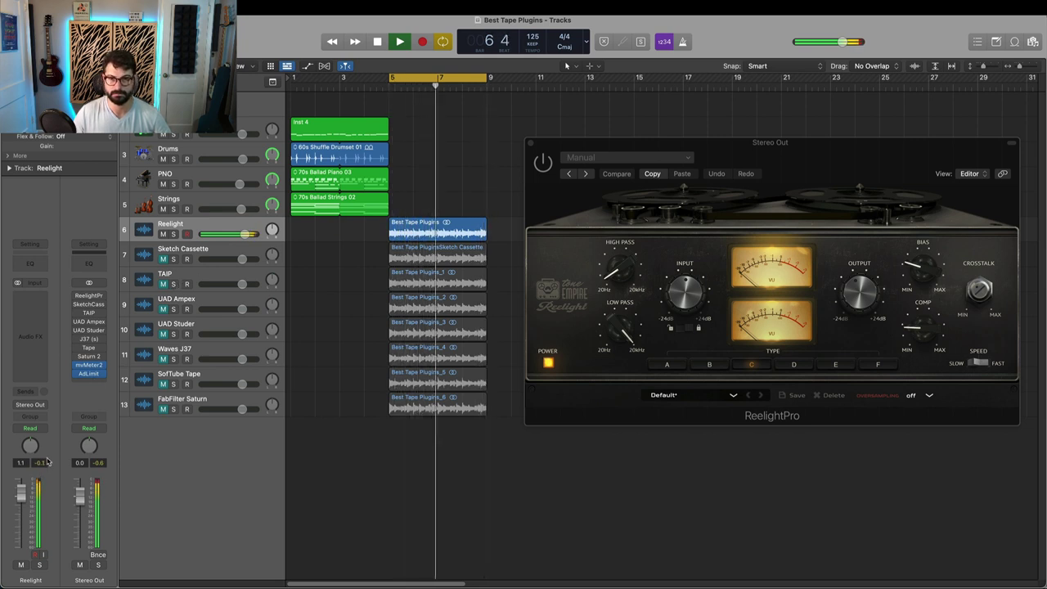
pyautogui.press('space')
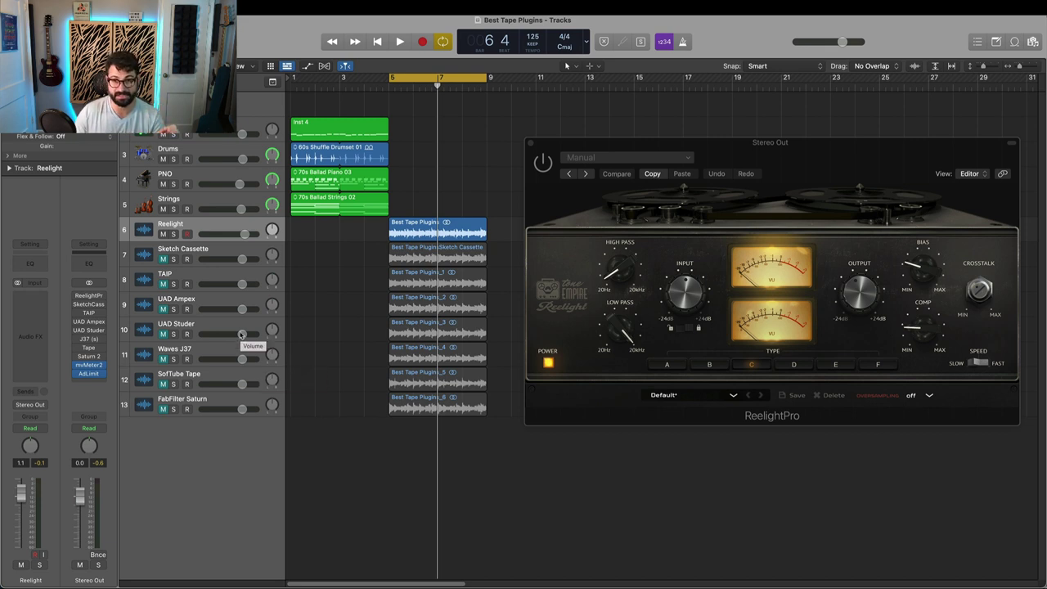
# - Mute the Reelight track, extend the cycle start back to bar 1 and close the ReelightPro window
pyautogui.click(163, 234)
pyautogui.moveTo(387, 78); pyautogui.dragTo(293, 79)
pyautogui.click(530, 145)
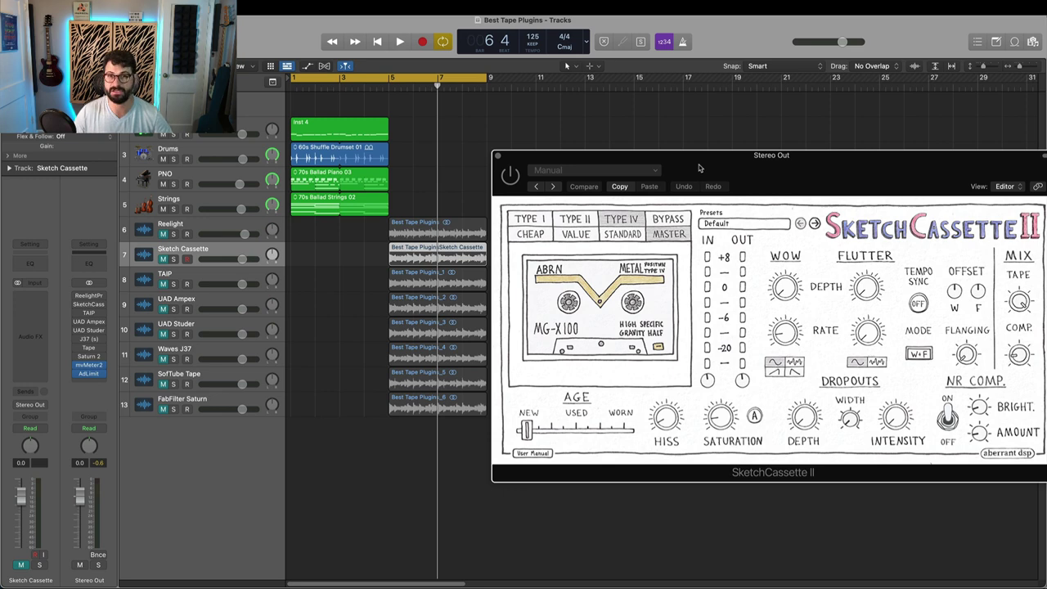
pyautogui.press('x')
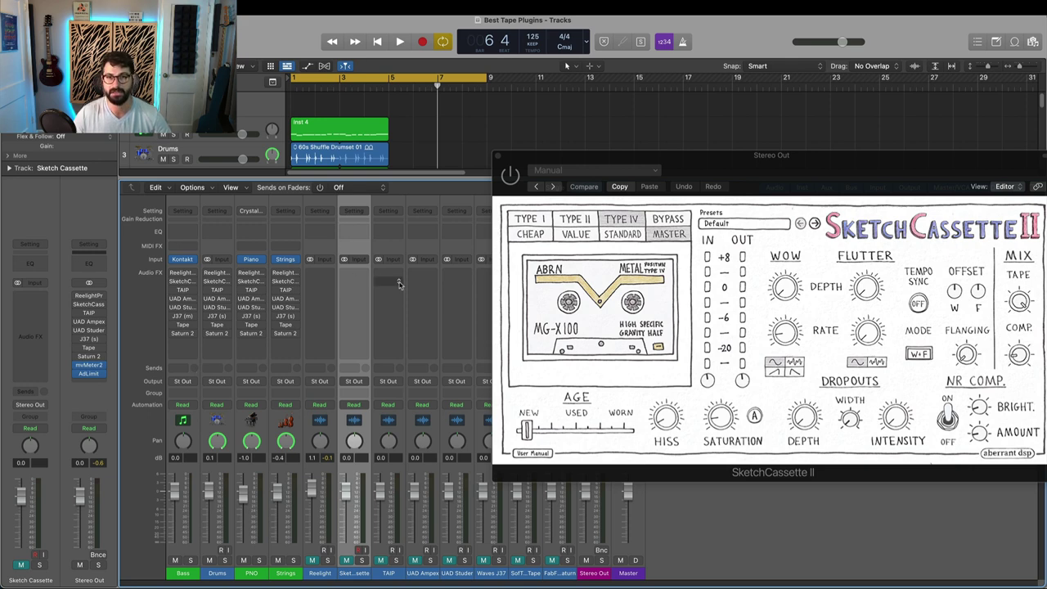
pyautogui.press('x')
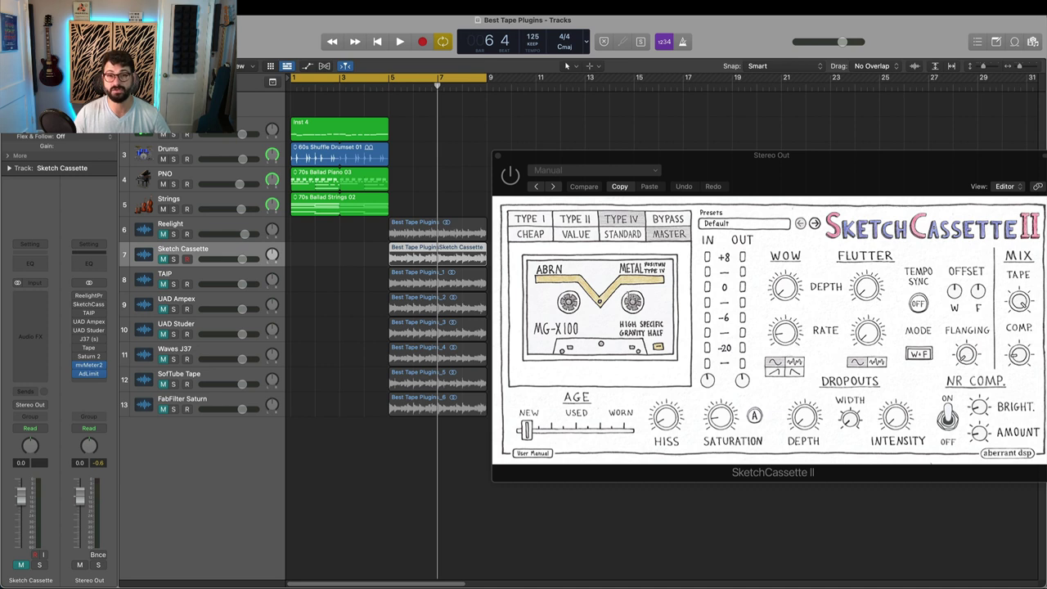
# - Unmute the Sketch Cassette track and play from bar 1 to compare the dry mix with the Sketch Cassette version
pyautogui.click(163, 259)
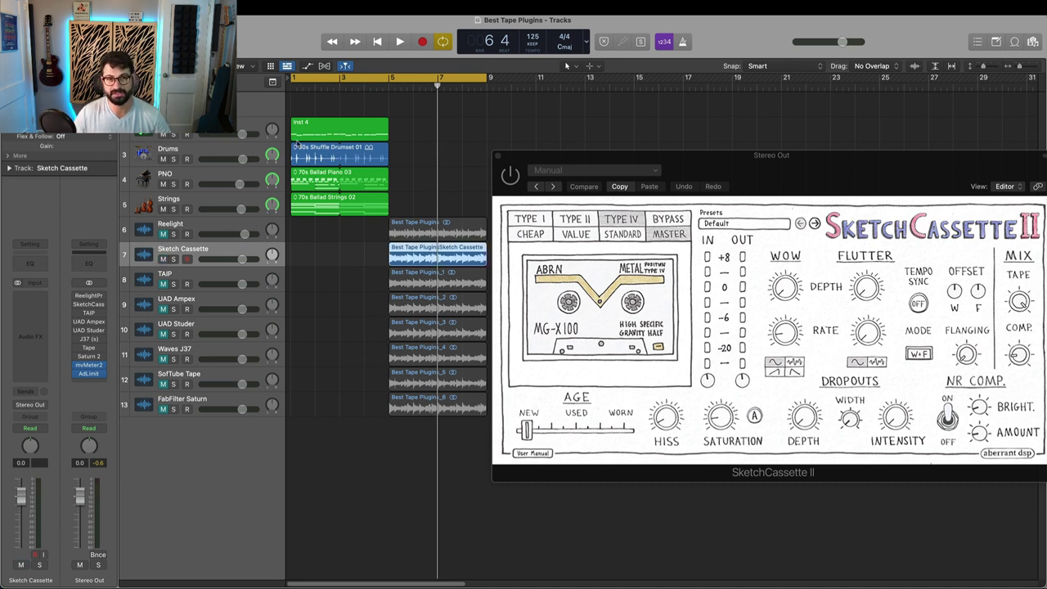
pyautogui.click(291, 85)
pyautogui.press('space')
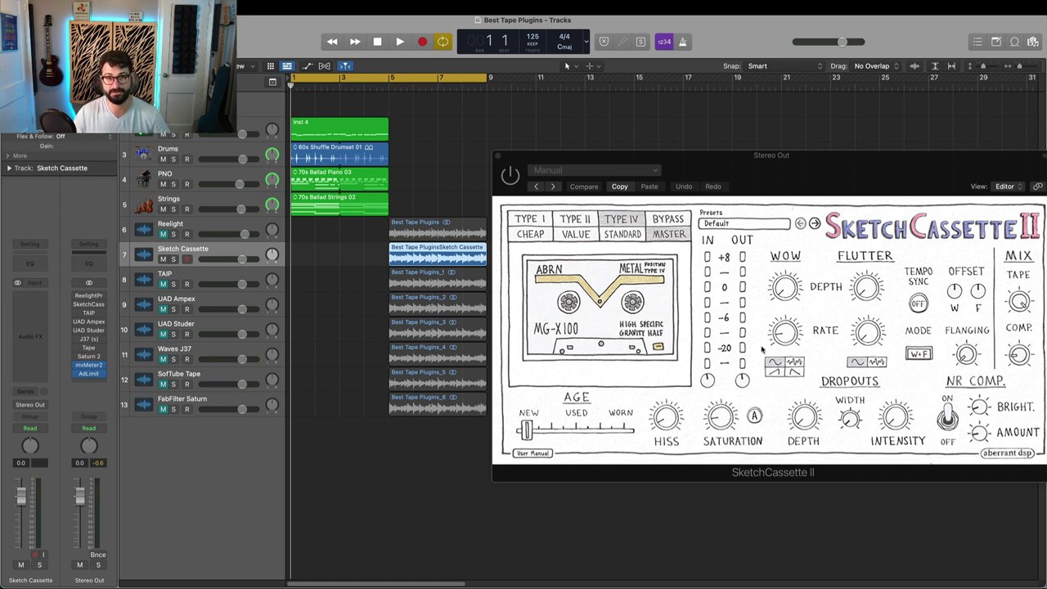
pyautogui.press('space')
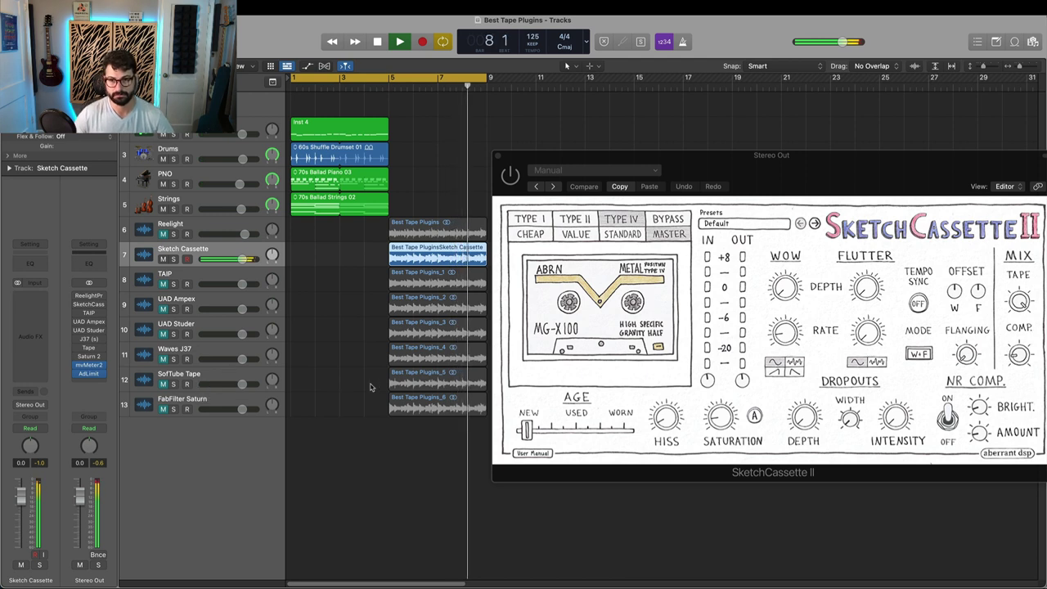
pyautogui.press('space')
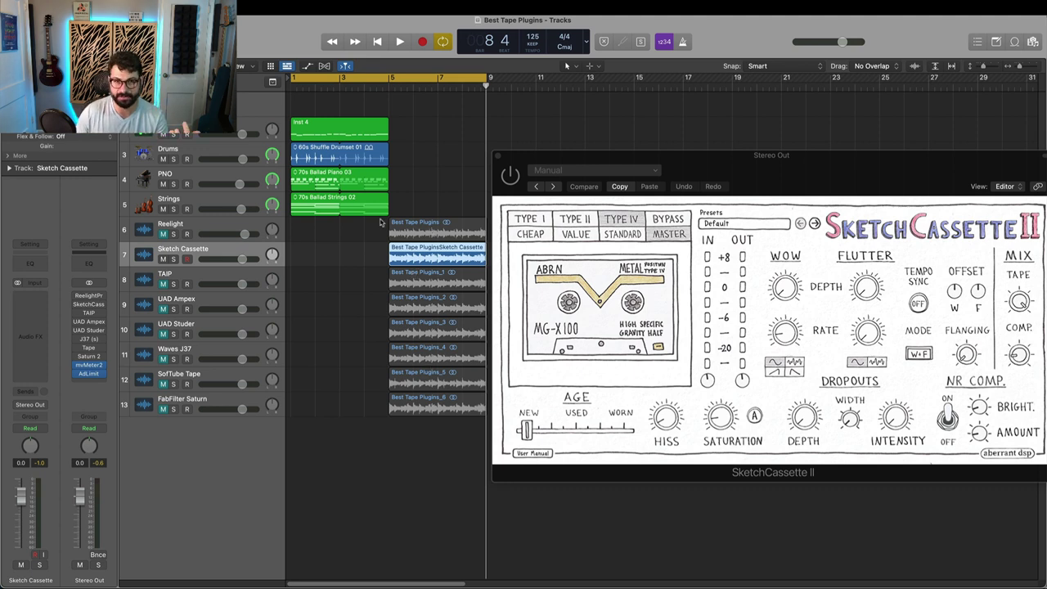
# - Limit the cycle range to bars 5 to 9 and play only the Sketch Cassette version from bar 5
pyautogui.press('super+a')
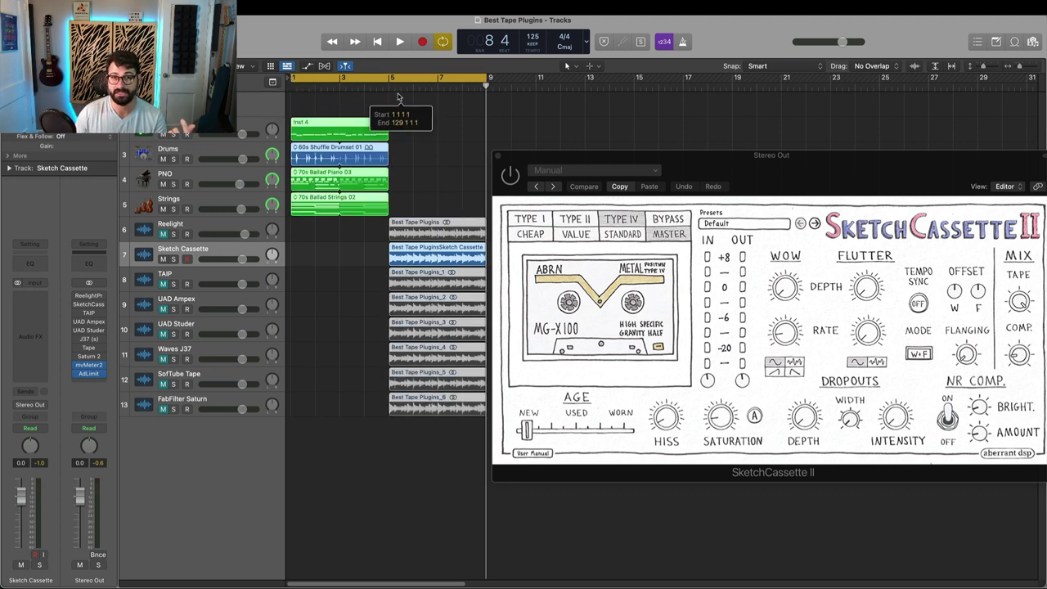
pyautogui.click(364, 98)
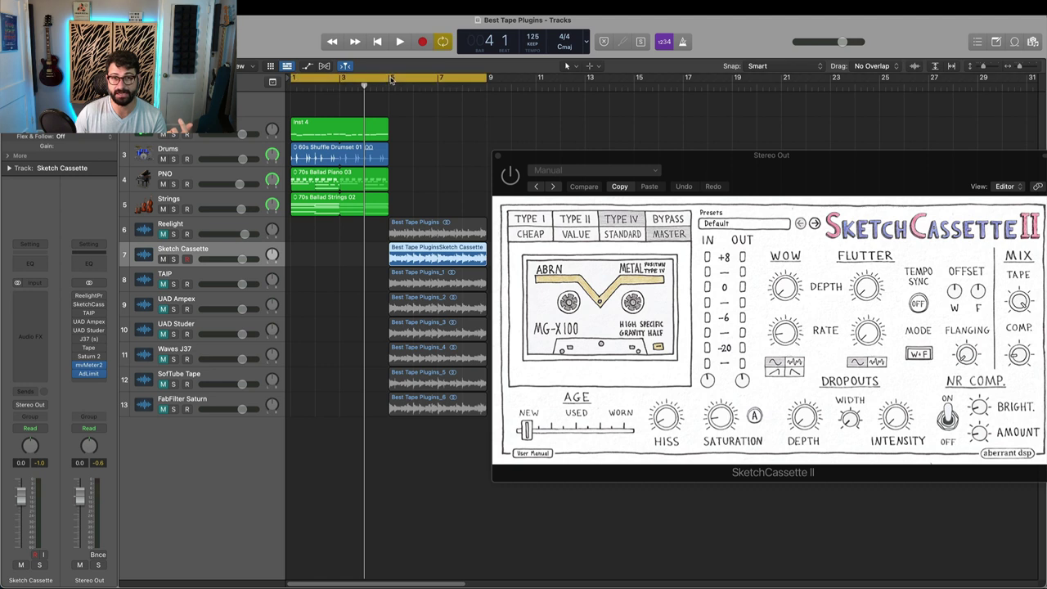
pyautogui.moveTo(391, 79); pyautogui.dragTo(484, 79)
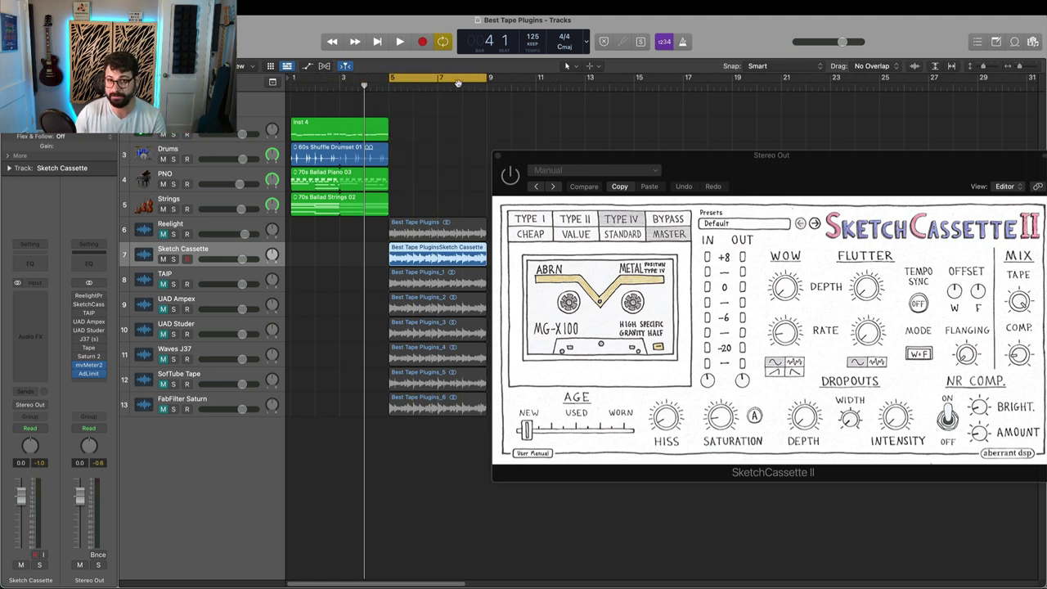
pyautogui.press('Return')
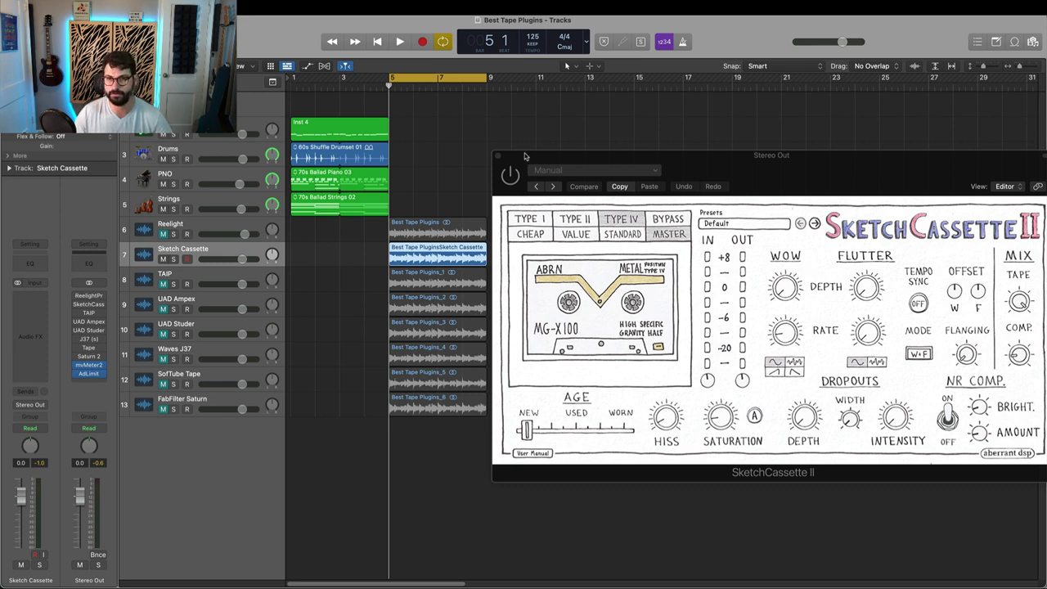
pyautogui.press('space')
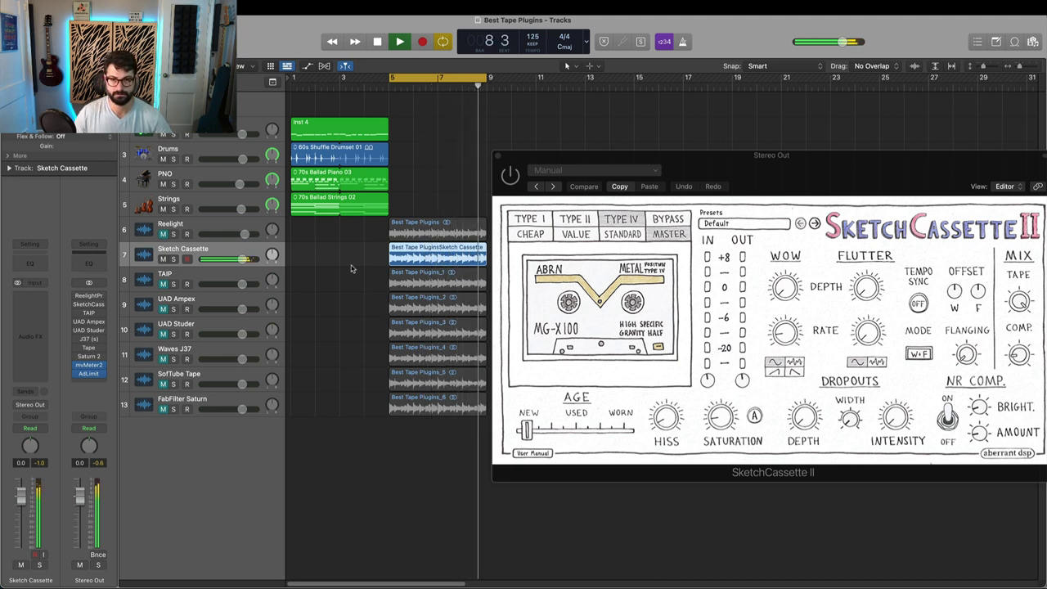
pyautogui.press('space')
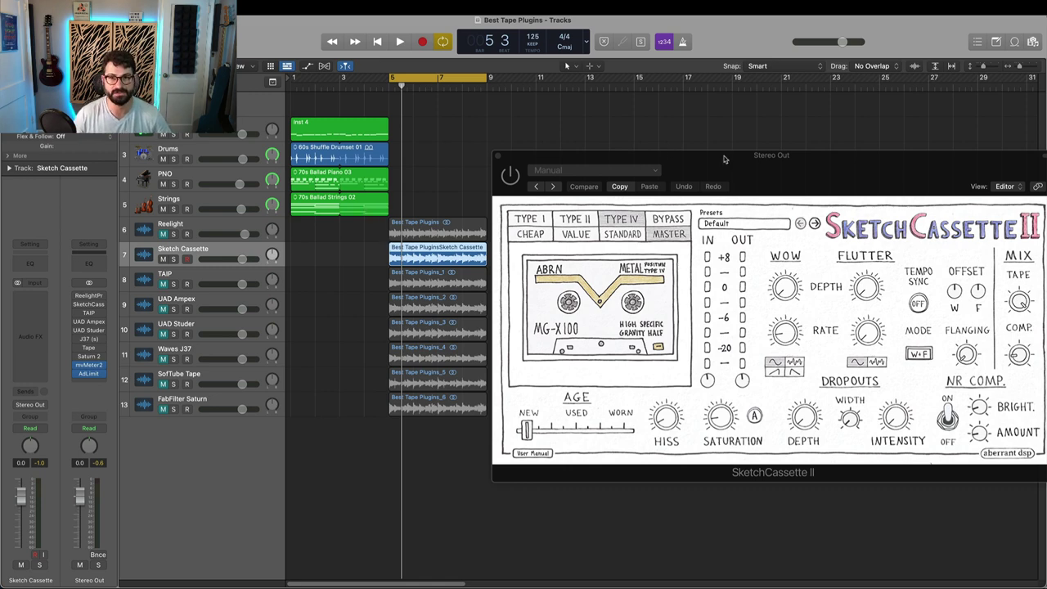
# - Reposition the SketchCassette II window slightly lower and play the Sketch Cassette version again
pyautogui.moveTo(724, 159)
pyautogui.mouseDown()
pyautogui.moveTo(716, 89)
pyautogui.moveTo(715, 207)
pyautogui.moveTo(741, 234)
pyautogui.mouseUp()
pyautogui.press('space')
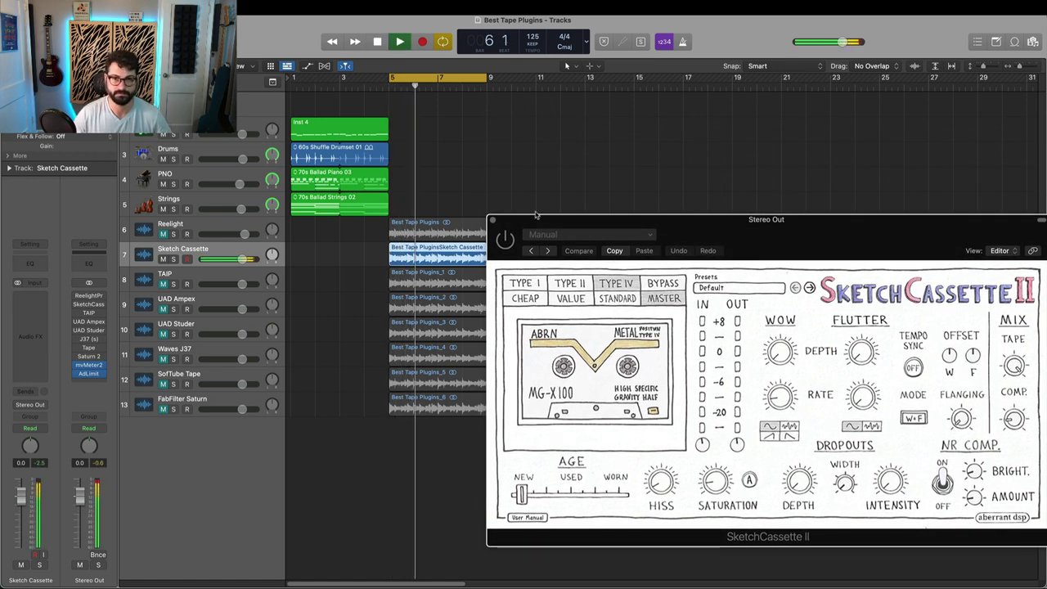
pyautogui.moveTo(541, 220); pyautogui.dragTo(553, 179)
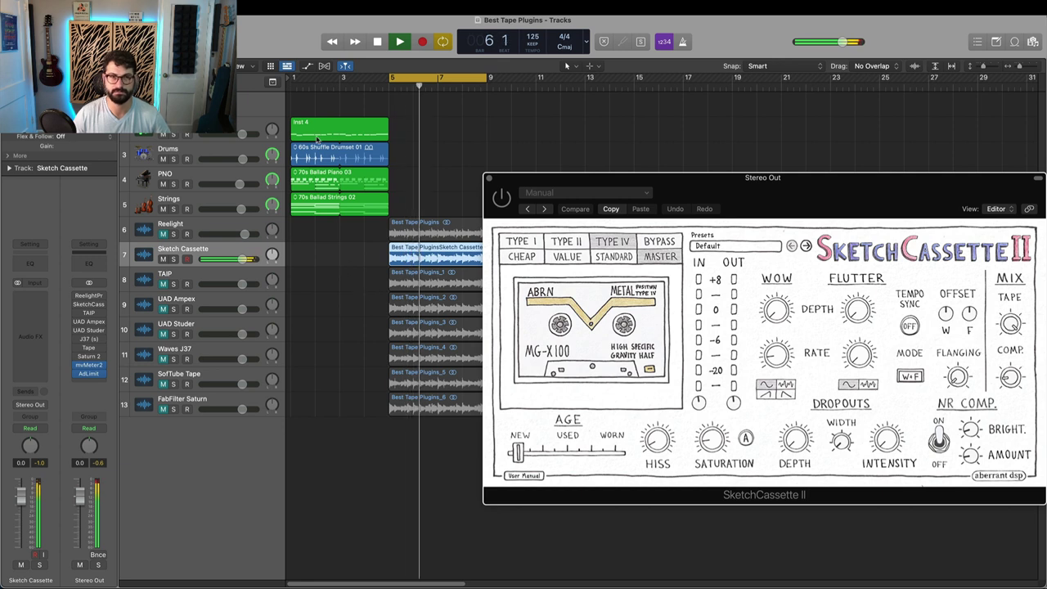
pyautogui.press('space')
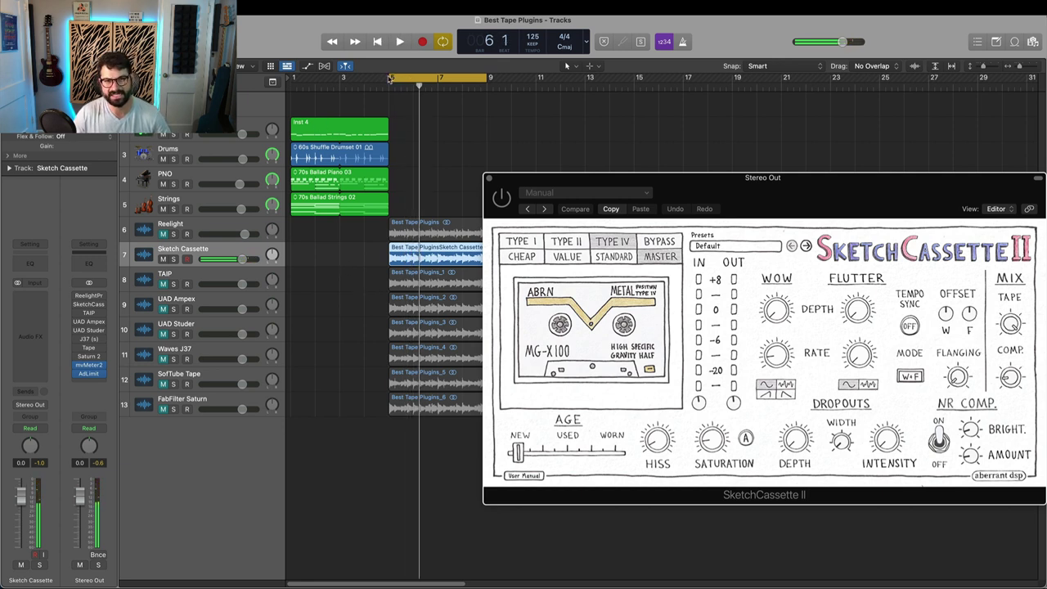
# - Extend the cycle start back to bar 1, close the SketchCassette II window and mute the Sketch Cassette track
pyautogui.moveTo(391, 78); pyautogui.dragTo(292, 78)
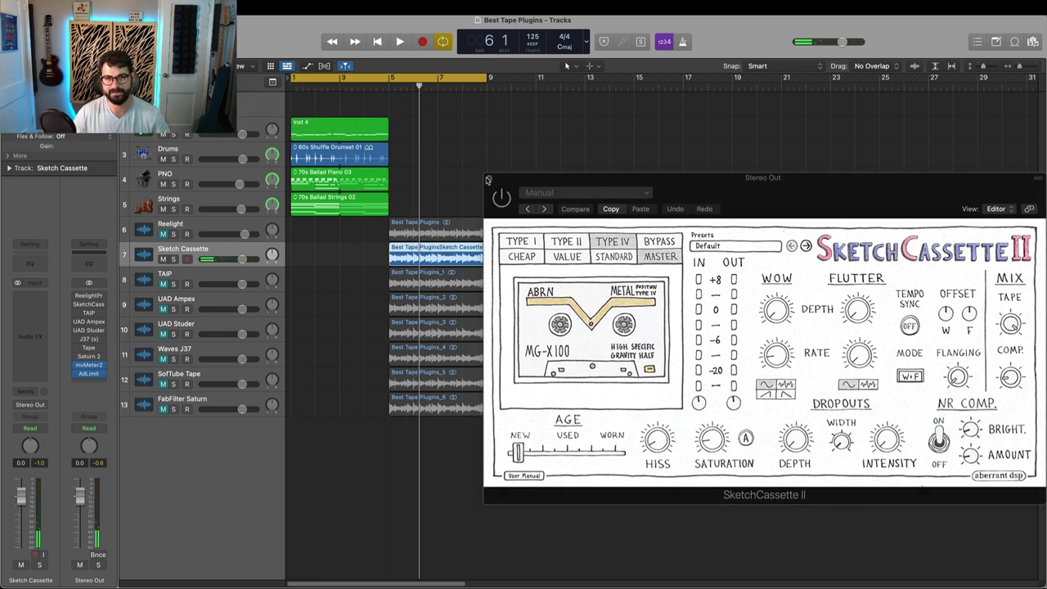
pyautogui.press('super+w')
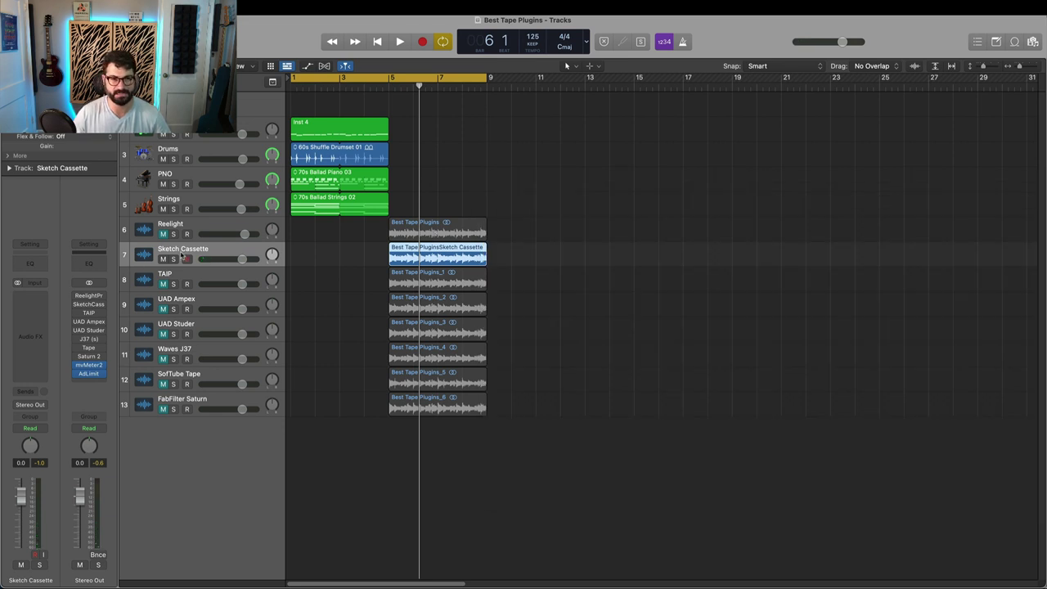
pyautogui.click(162, 259)
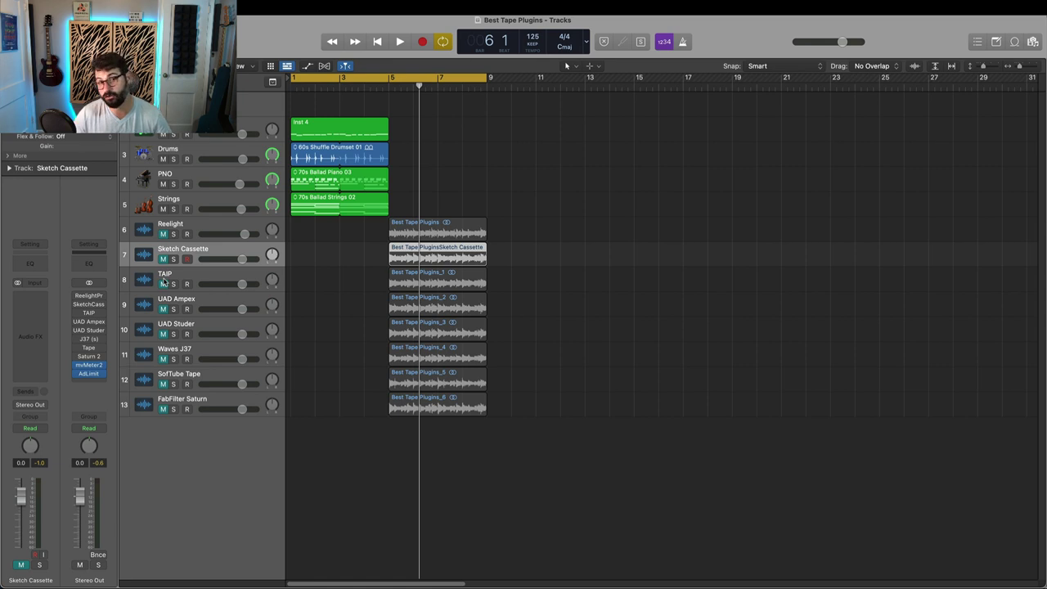
# - Select and unmute the TAIP track, and reposition the TAIP plugin window slightly farther from the regions
pyautogui.click(163, 282)
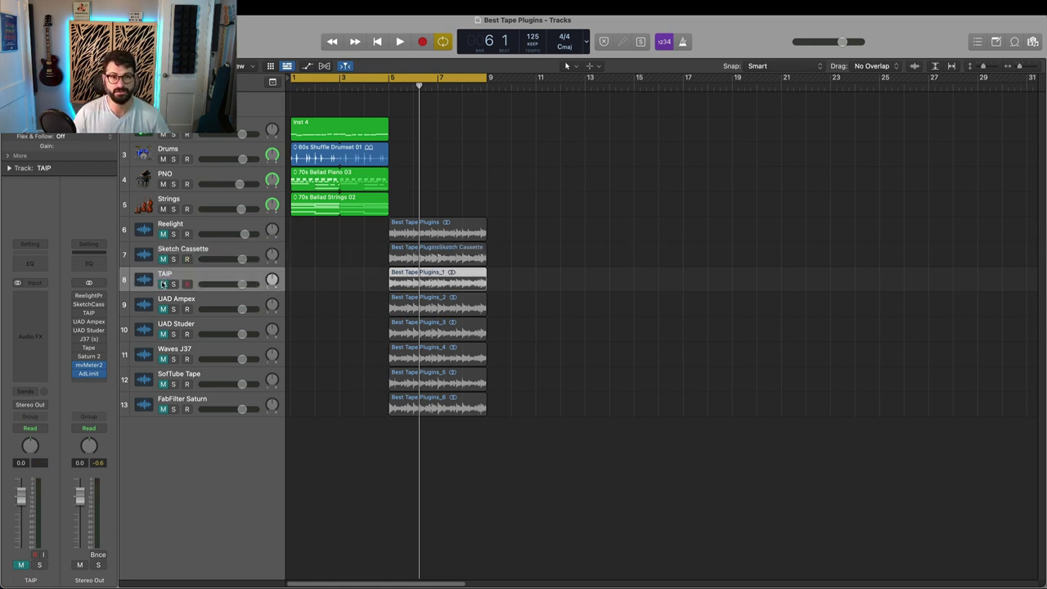
pyautogui.click(163, 283)
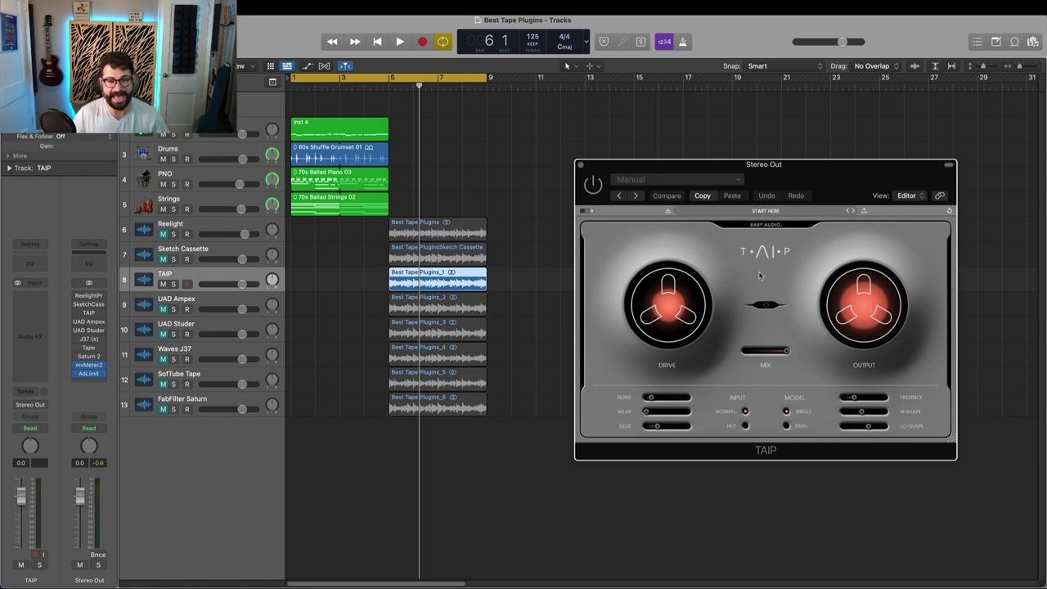
pyautogui.moveTo(789, 186); pyautogui.dragTo(838, 190)
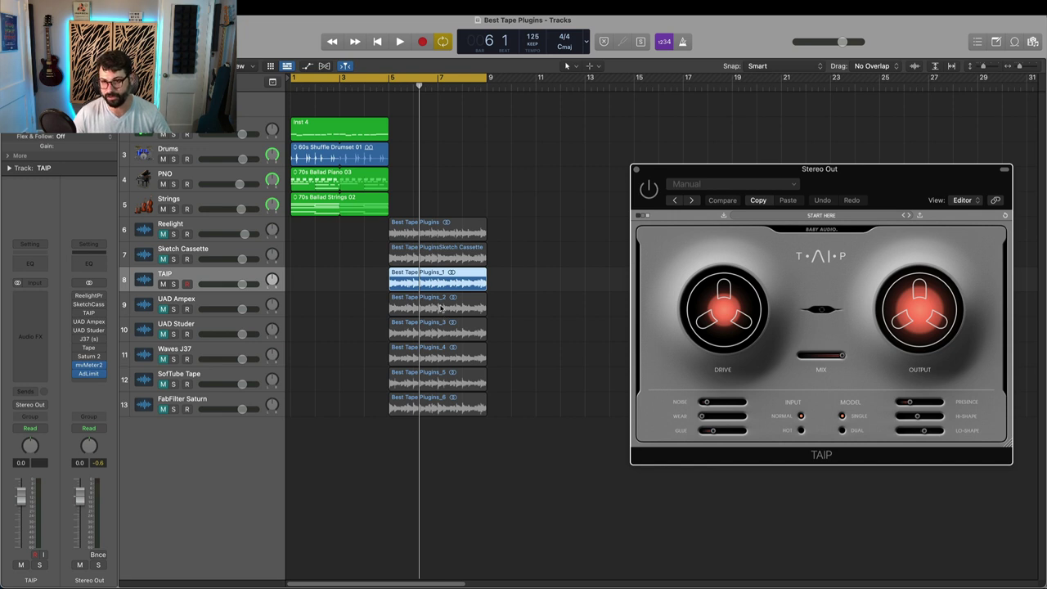
# - Play the dry mix against the TAIP version, raising the TAIP track's volume to 1.3 dB during playback
pyautogui.press('space')
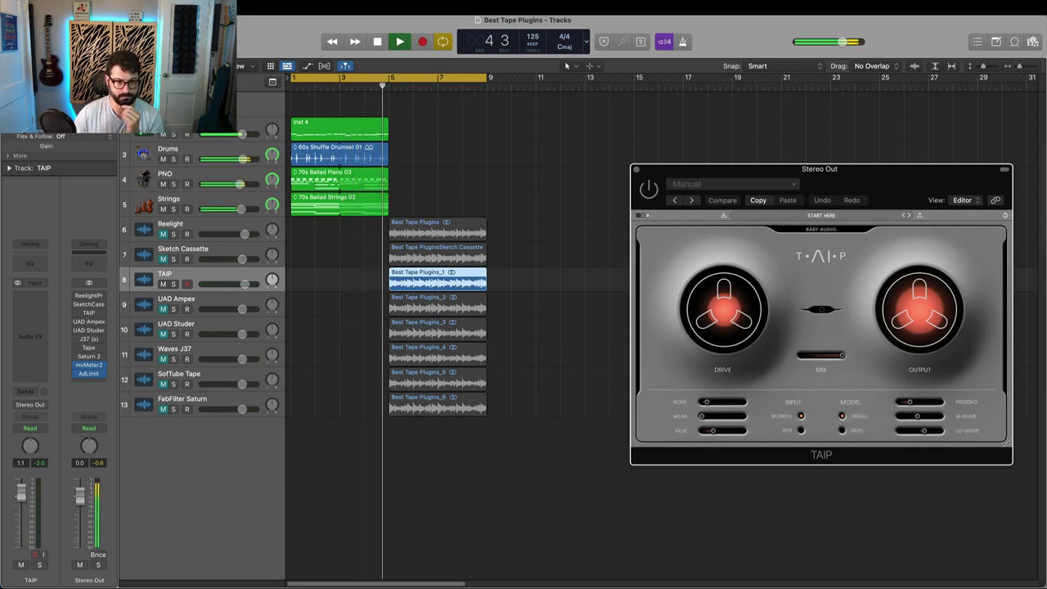
pyautogui.moveTo(21, 495); pyautogui.dragTo(26, 491)
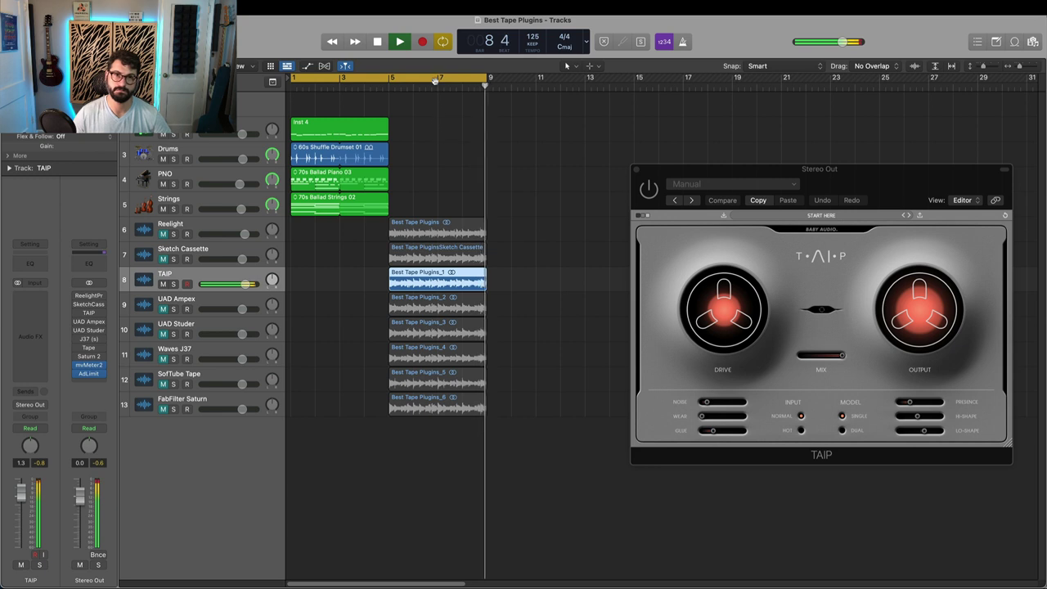
pyautogui.press('space')
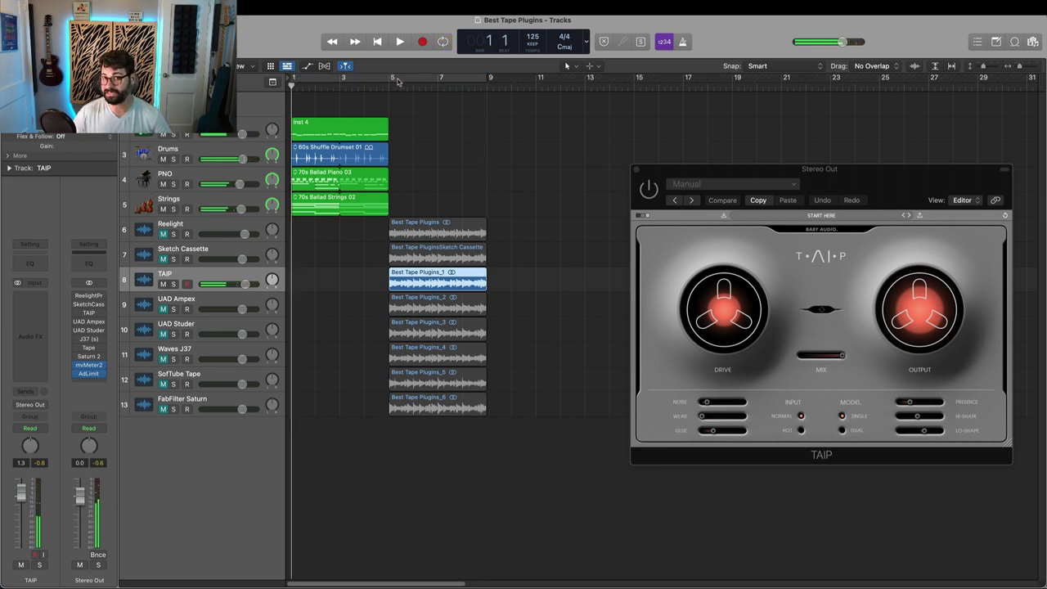
# - Limit the cycle range to bars 5 to 9 and play only the TAIP version from bar 5, then once more
pyautogui.moveTo(392, 80); pyautogui.dragTo(487, 80)
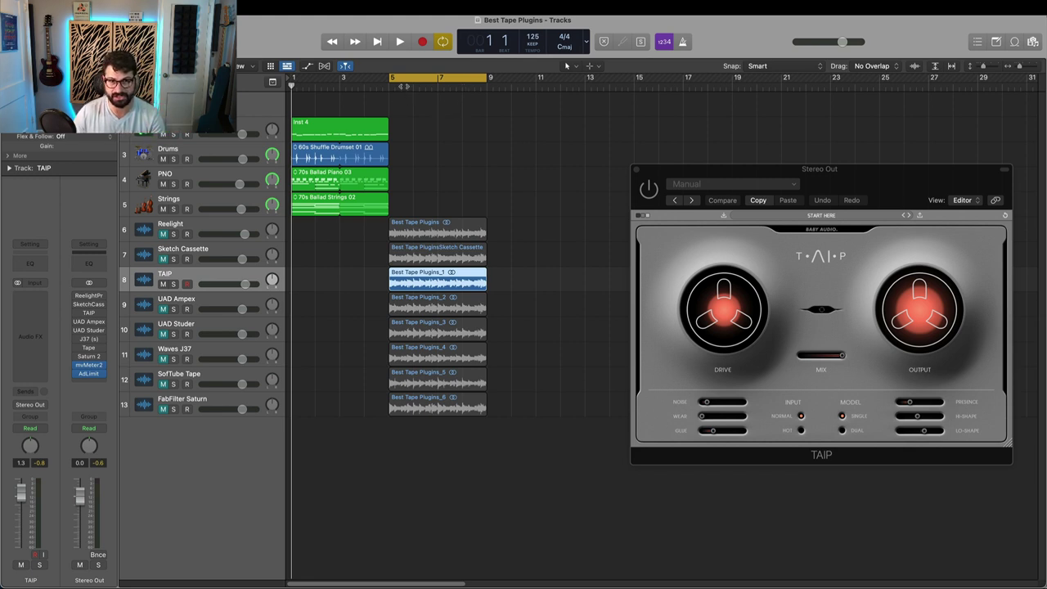
pyautogui.click(390, 85)
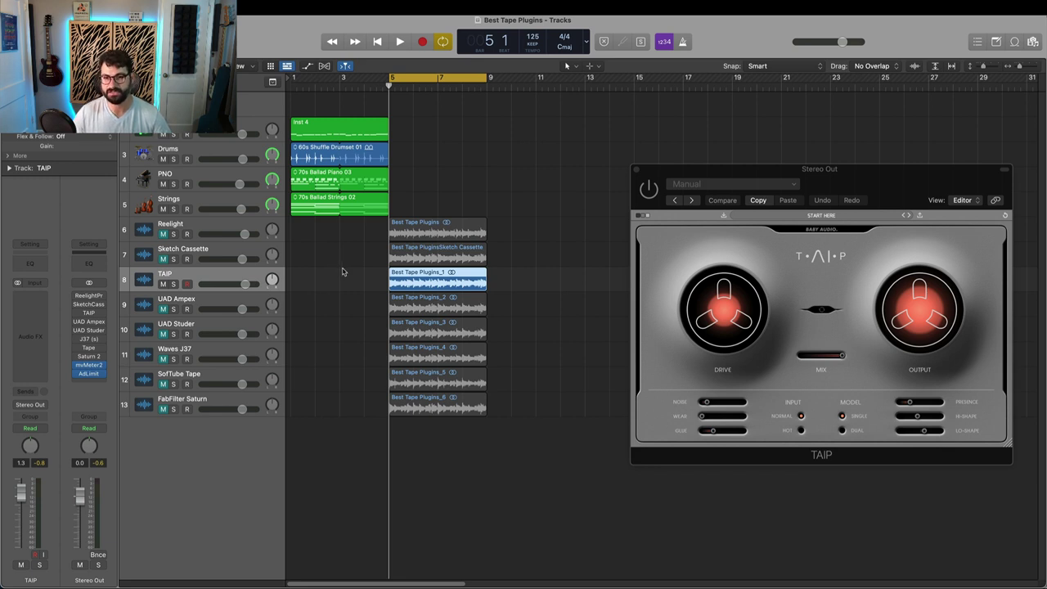
pyautogui.press('space')
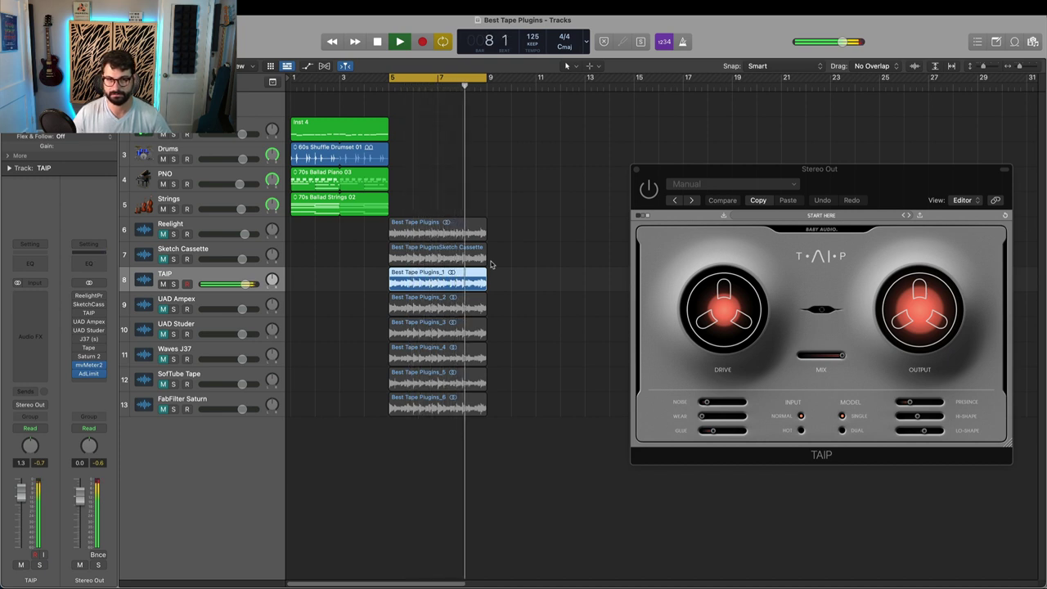
pyautogui.press('space')
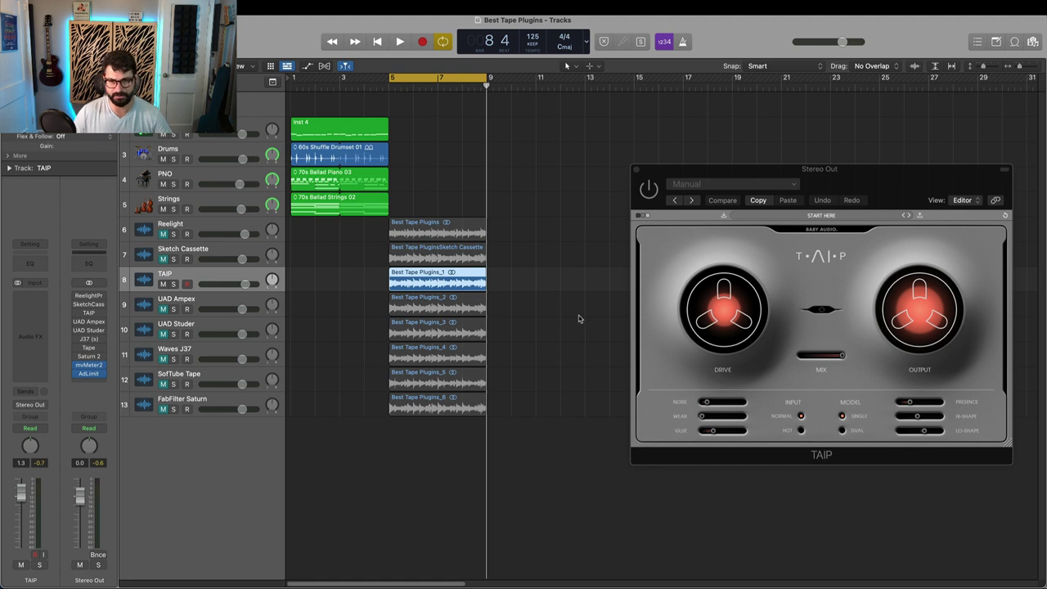
pyautogui.press('space')
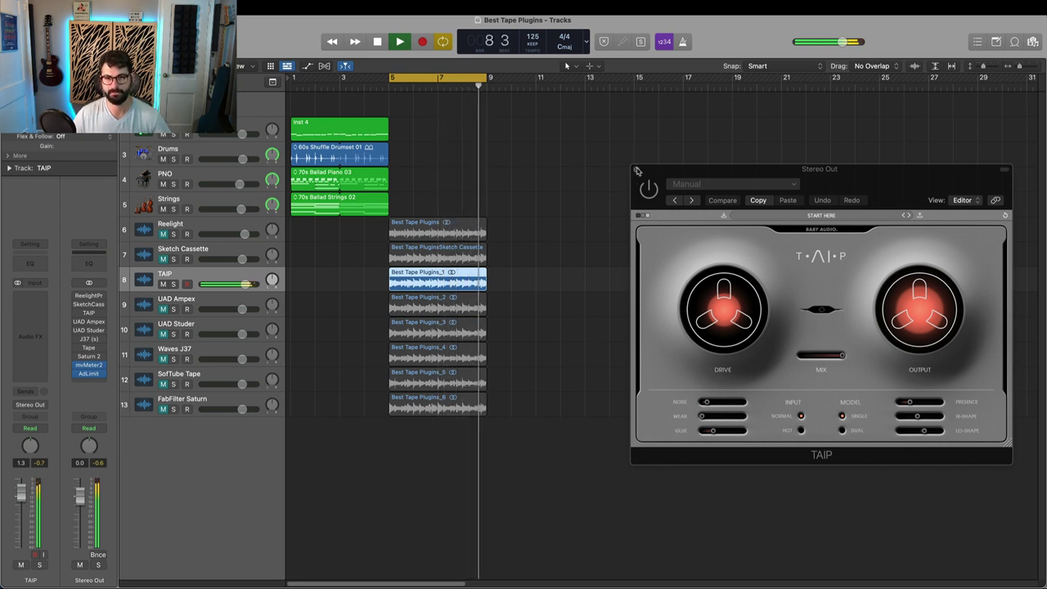
pyautogui.press('space')
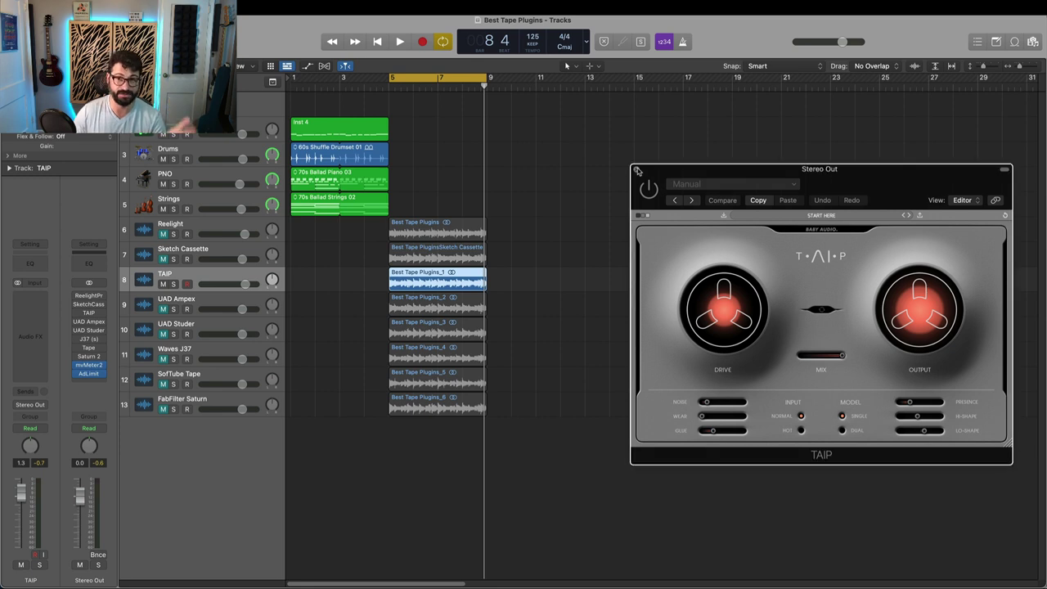
# - Close the TAIP plugin window, mute the TAIP track and unmute the UAD Ampex track
pyautogui.click(637, 170)
pyautogui.click(162, 284)
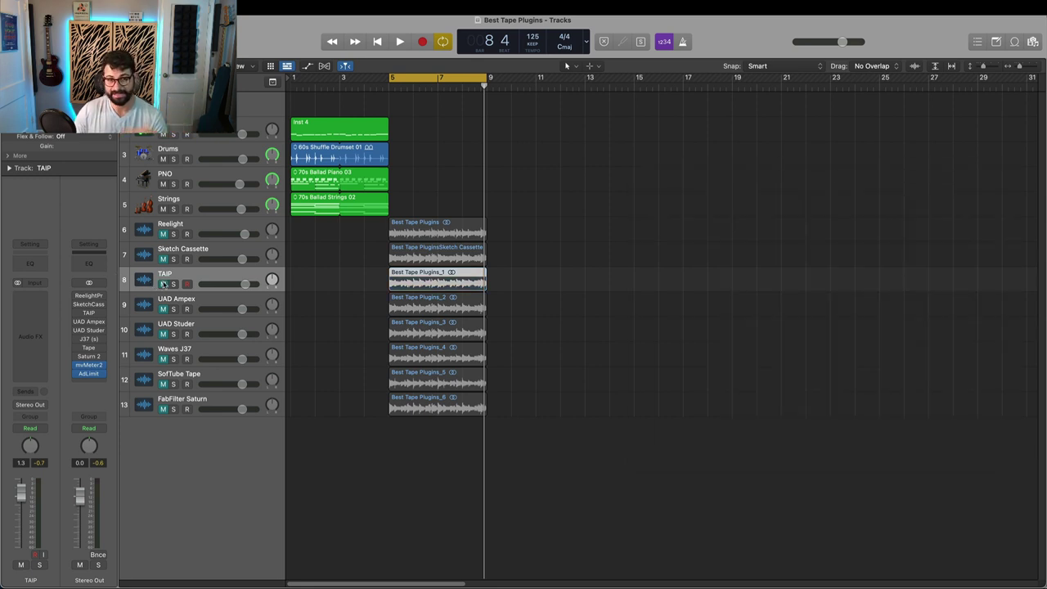
pyautogui.click(163, 309)
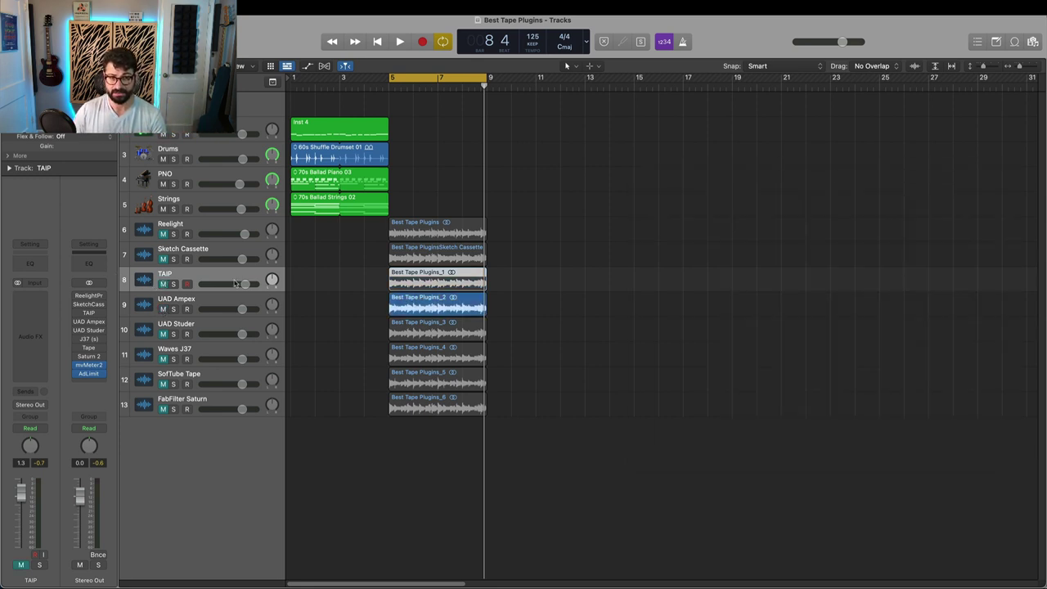
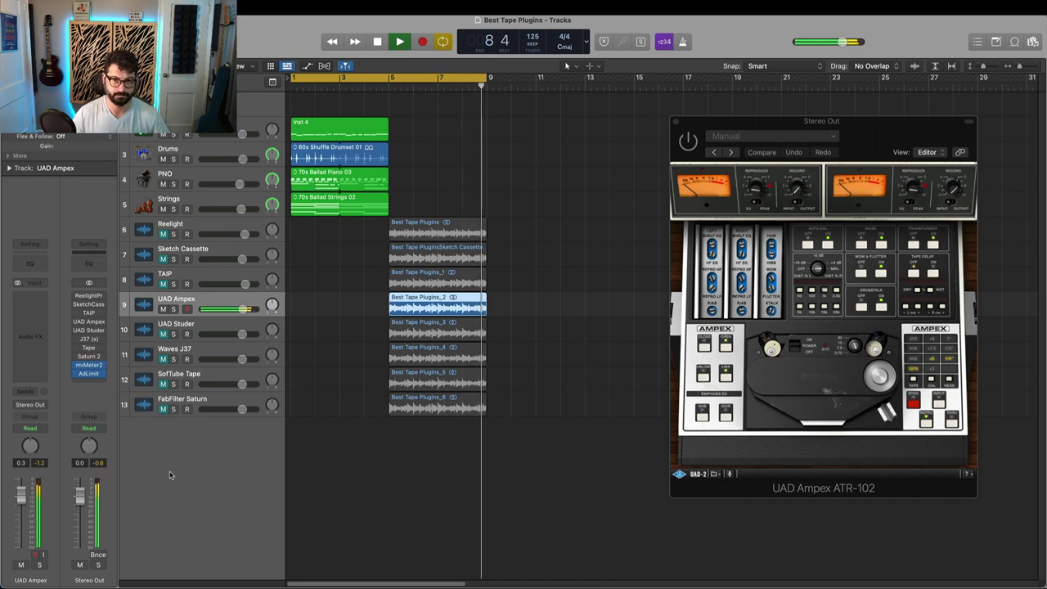
# - Stop playback, limit the cycle range to bars 5 to 9 and place the playhead at bar 5
pyautogui.press('space')
pyautogui.moveTo(381, 77); pyautogui.dragTo(487, 82)
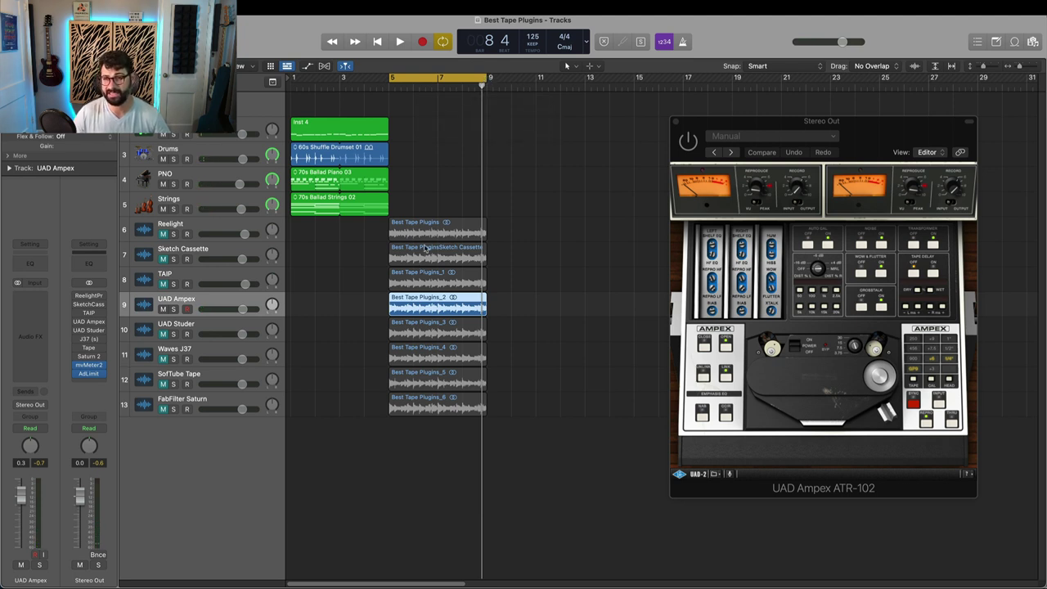
pyautogui.click(386, 85)
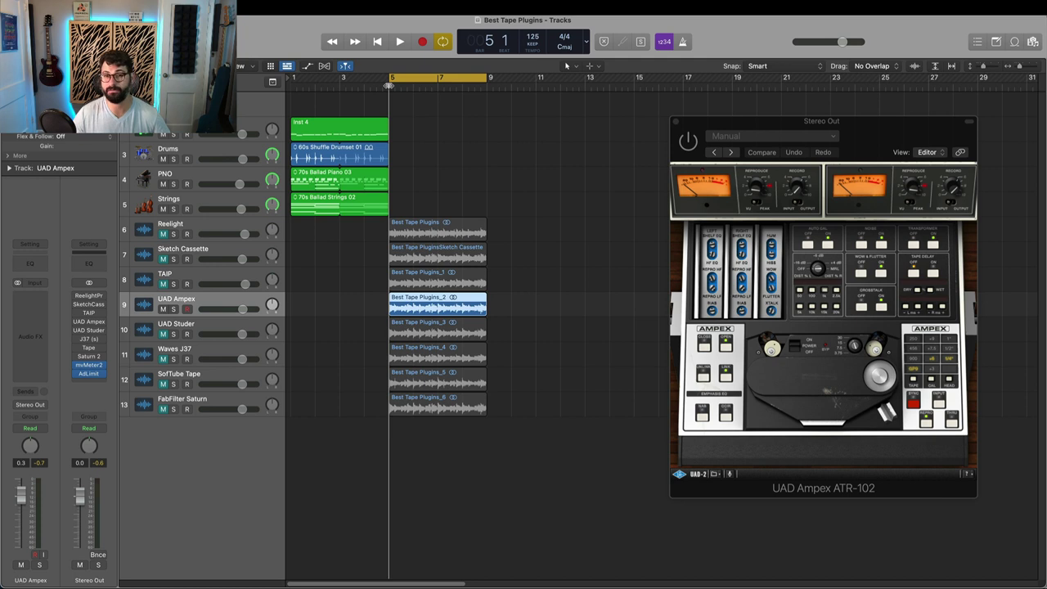
# - Enlarge the waveforms and track heights, and play only the UAD Ampex version twice
pyautogui.click(913, 66)
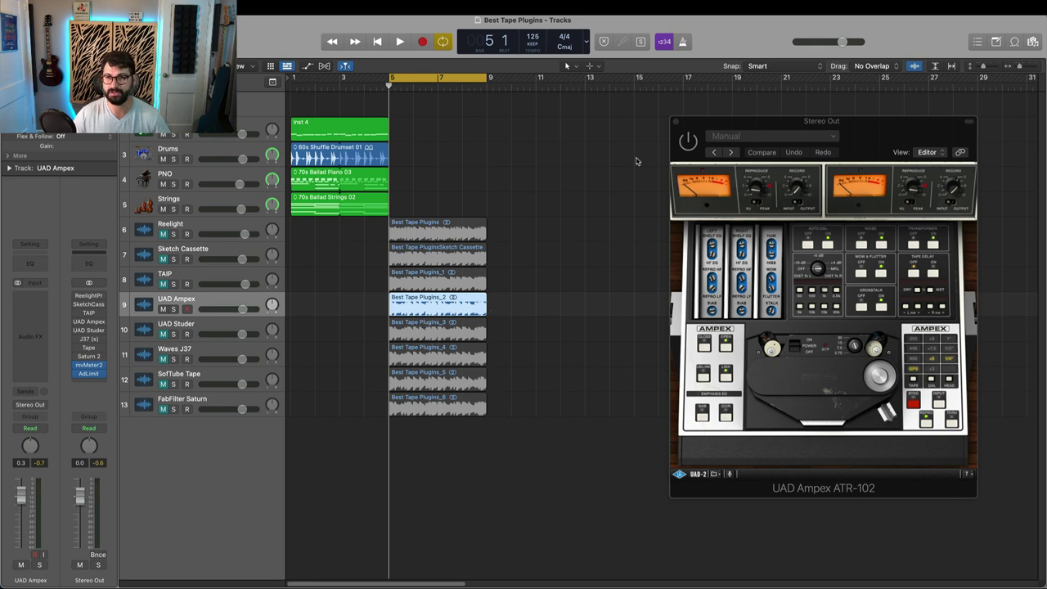
pyautogui.moveTo(982, 72); pyautogui.dragTo(986, 76)
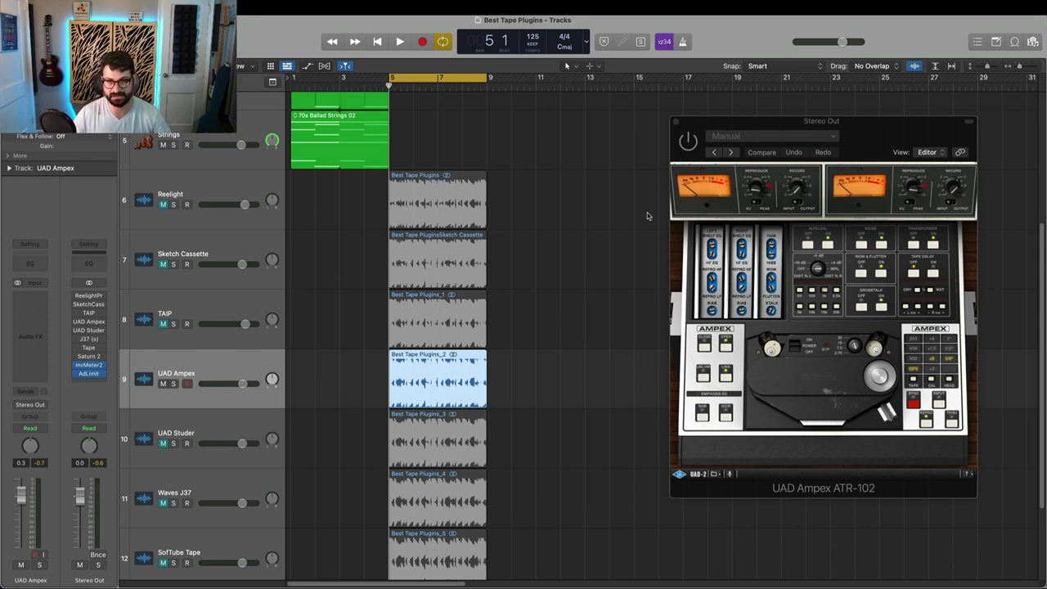
pyautogui.press('space')
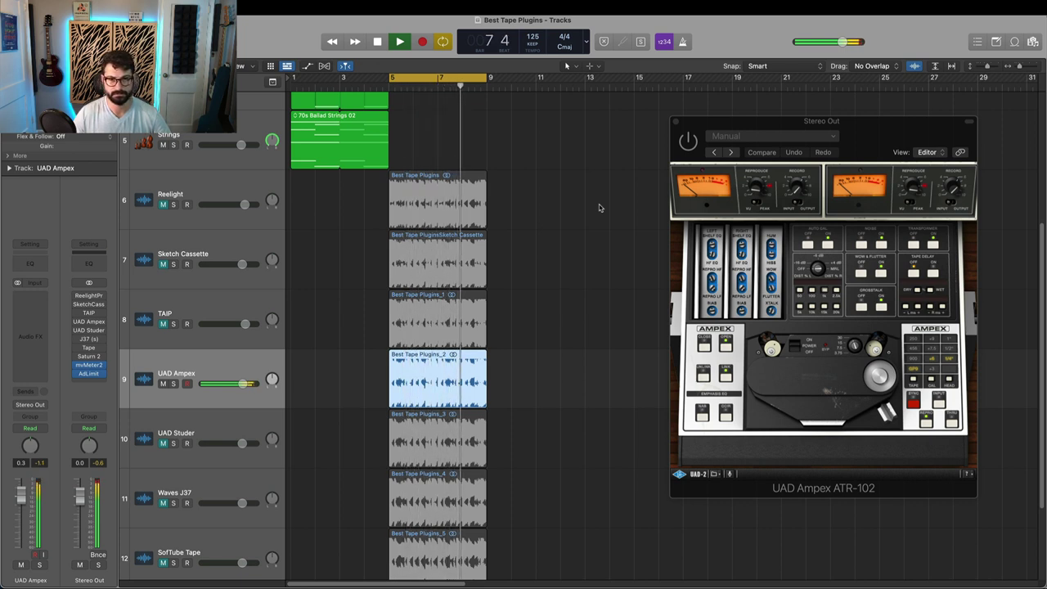
pyautogui.press('space')
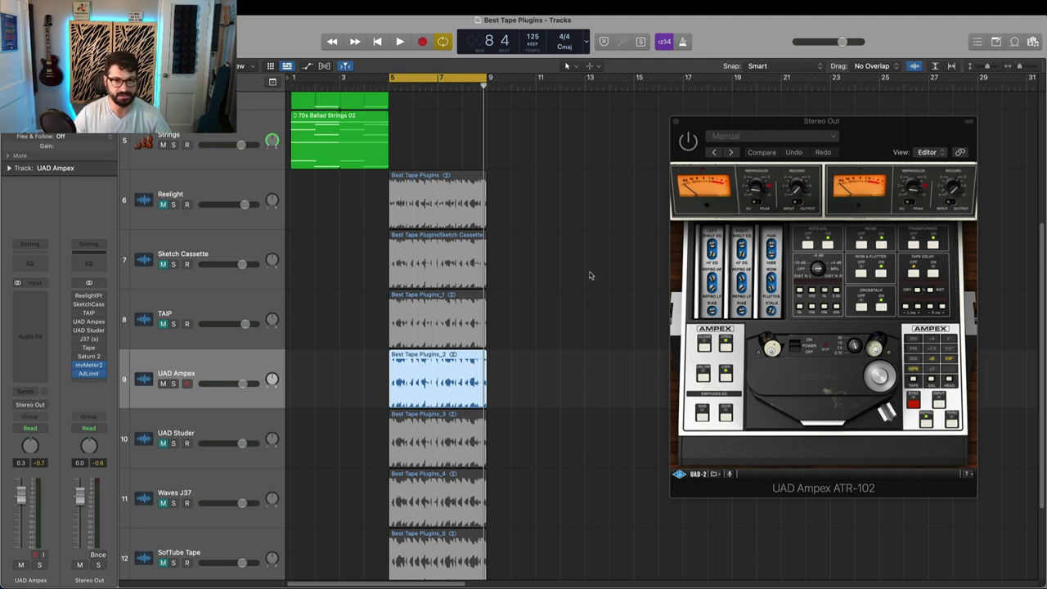
pyautogui.press('space')
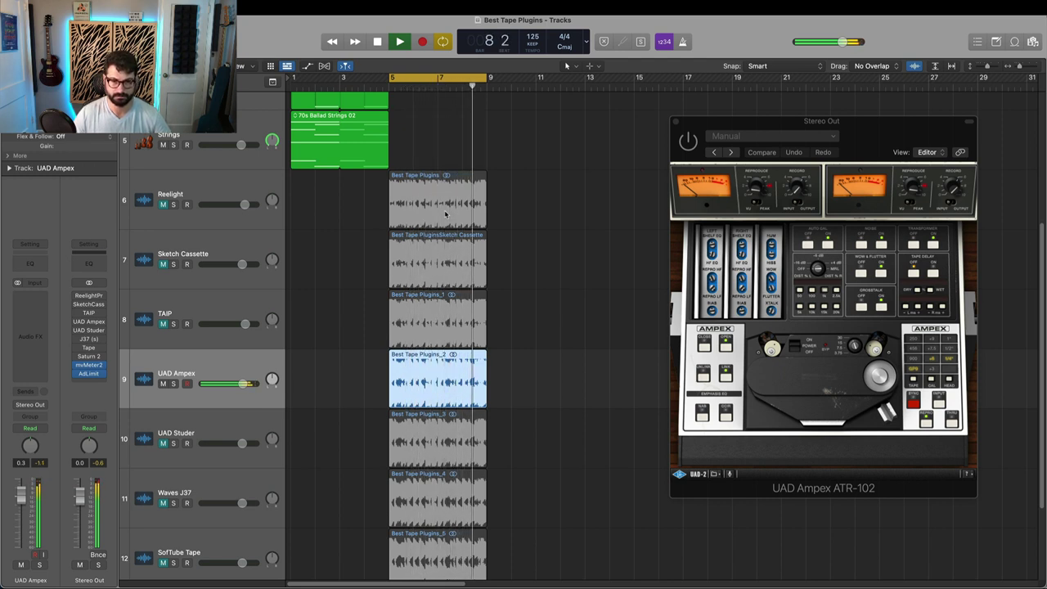
pyautogui.press('space')
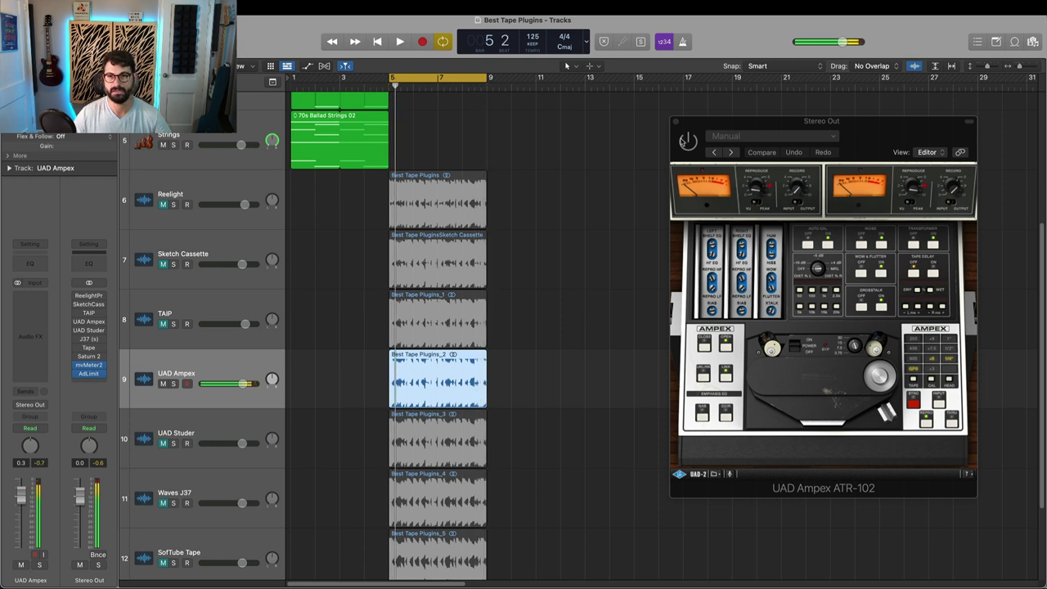
# - Close the UAD Ampex window, switch the unmuted track from UAD Ampex to UAD Studer and open the UAD Studer A800 plugin window
pyautogui.click(676, 121)
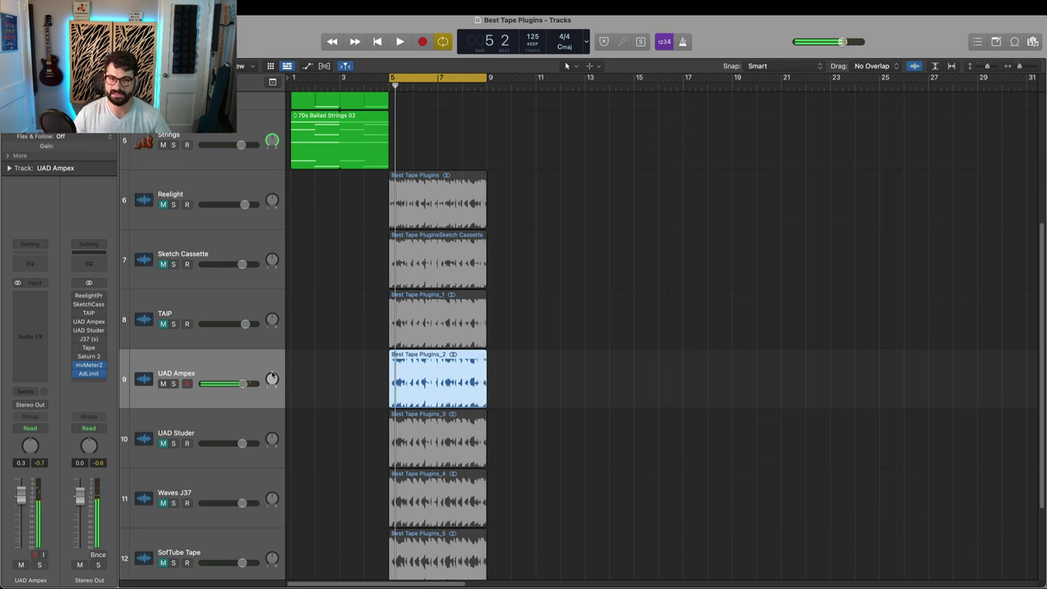
pyautogui.click(163, 383)
pyautogui.click(162, 443)
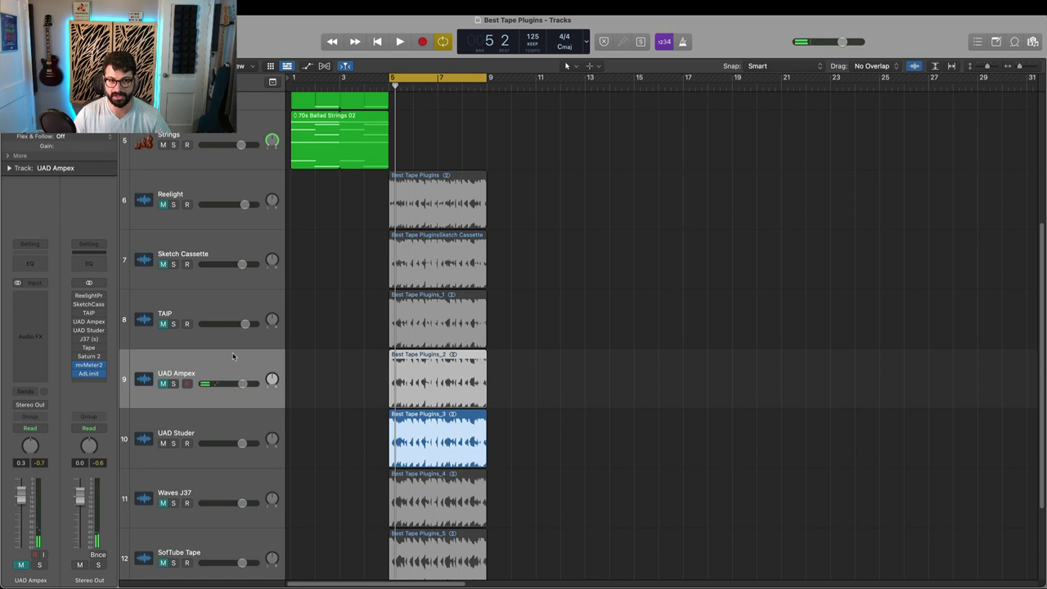
pyautogui.click(88, 329)
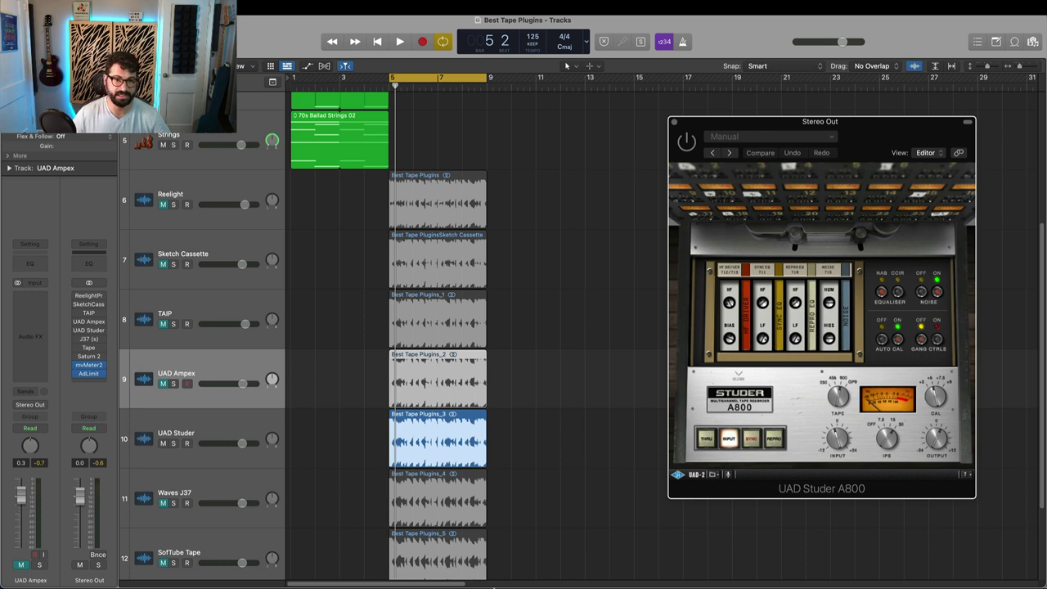
# - Extend the cycle start back to bar 1 and play the dry mix against the UAD Studer version with its track selected
pyautogui.moveTo(392, 79); pyautogui.dragTo(292, 79)
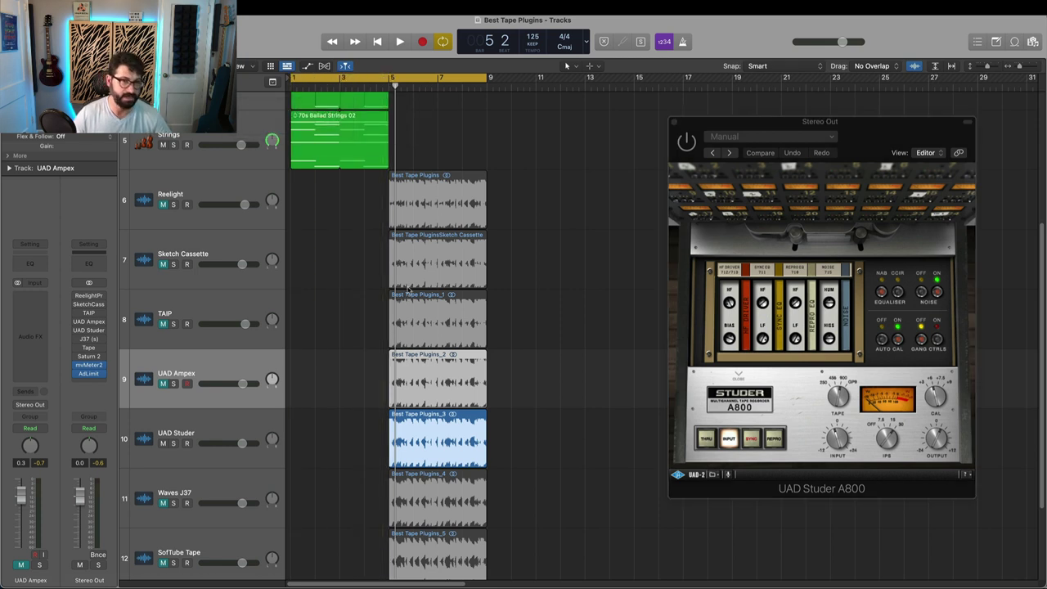
pyautogui.press('space')
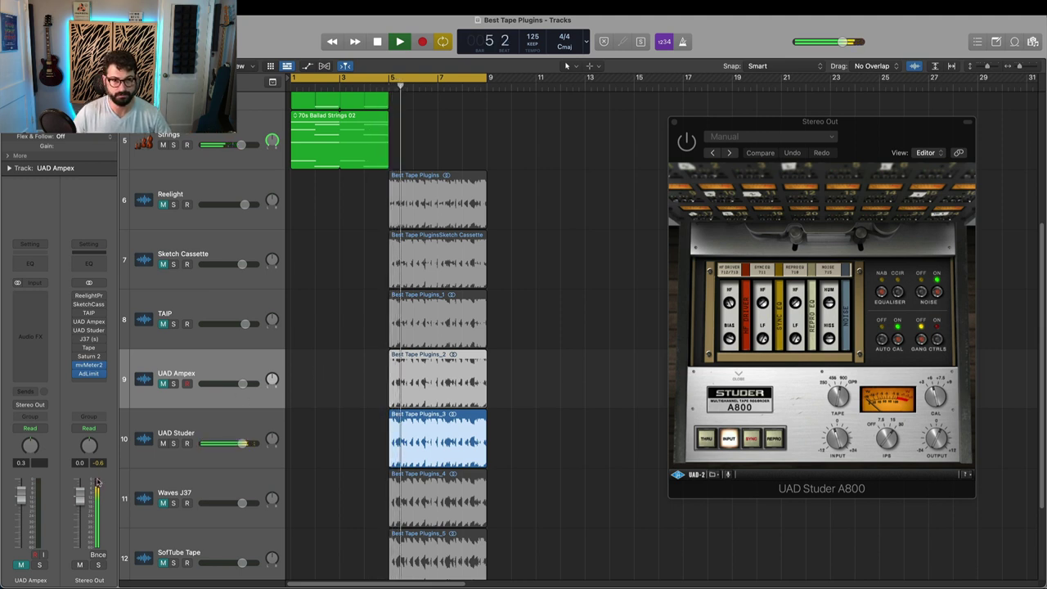
pyautogui.click(155, 420)
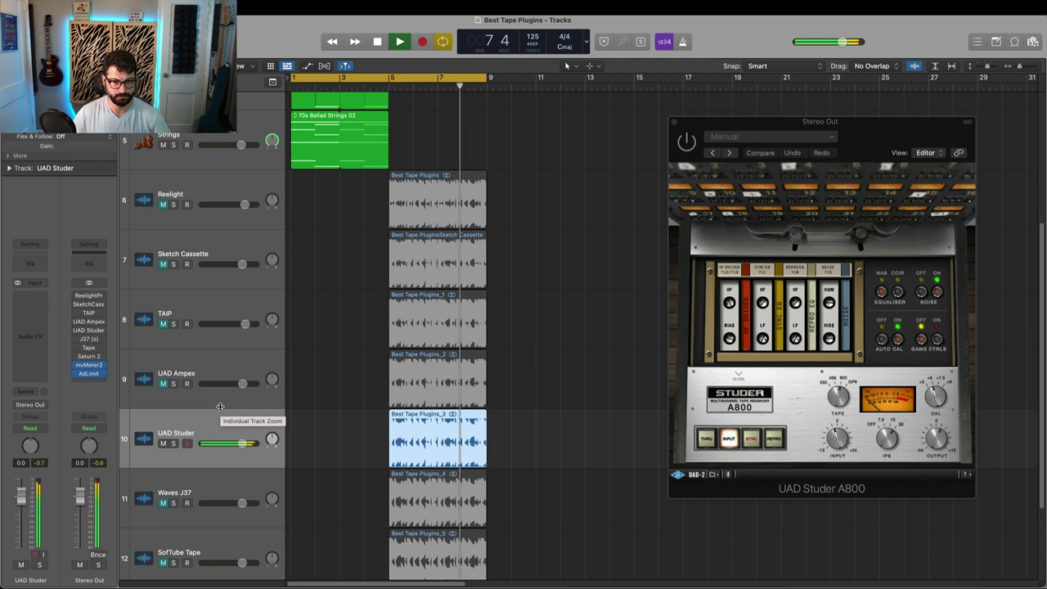
pyautogui.press('space')
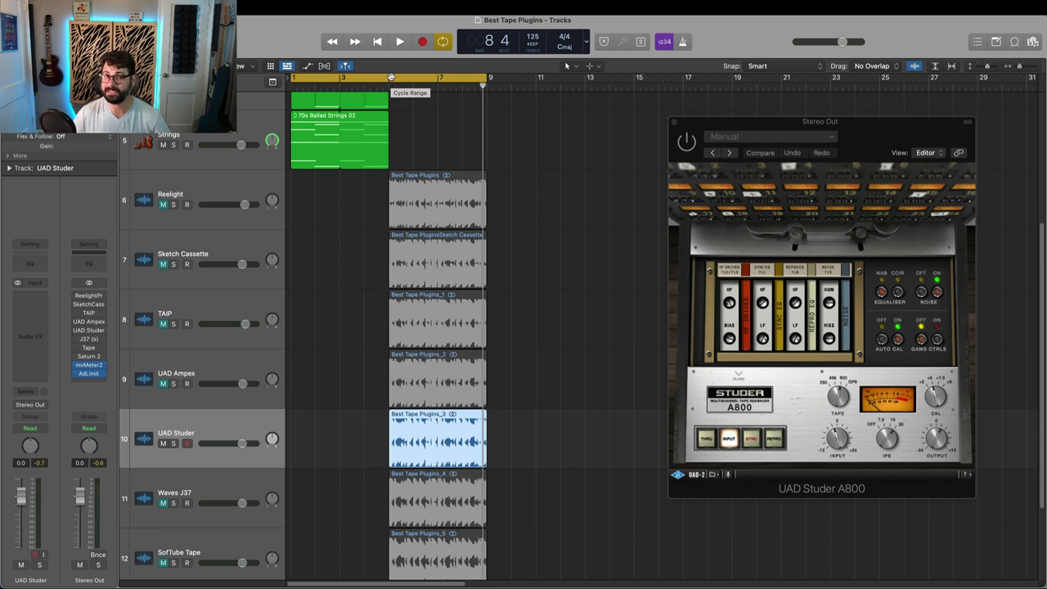
# - Limit the cycle range to bars 5 to 9 and play only the UAD Studer version twice
pyautogui.moveTo(391, 77); pyautogui.dragTo(478, 77)
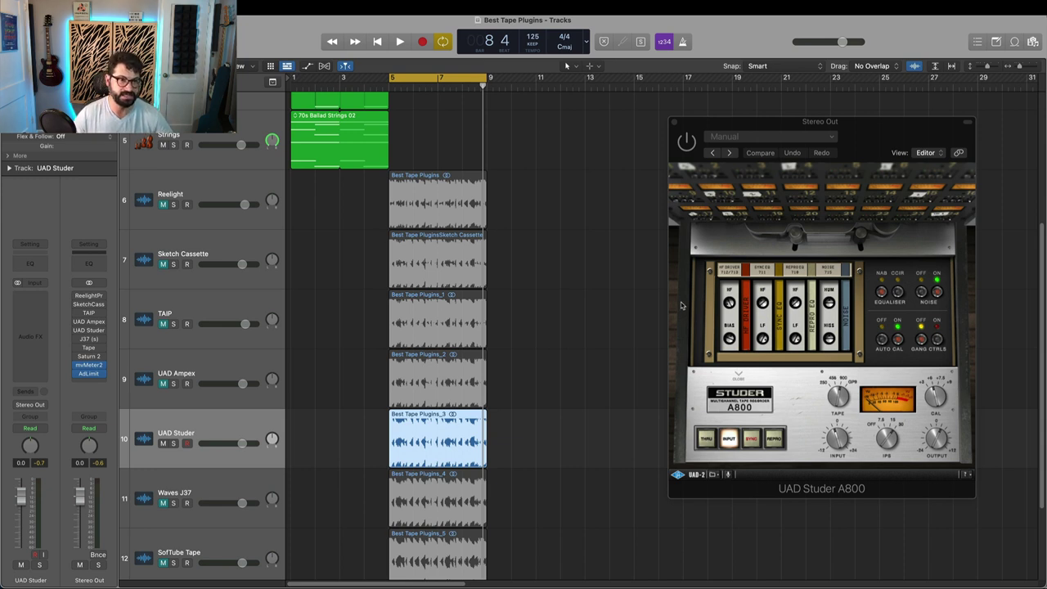
pyautogui.press('space')
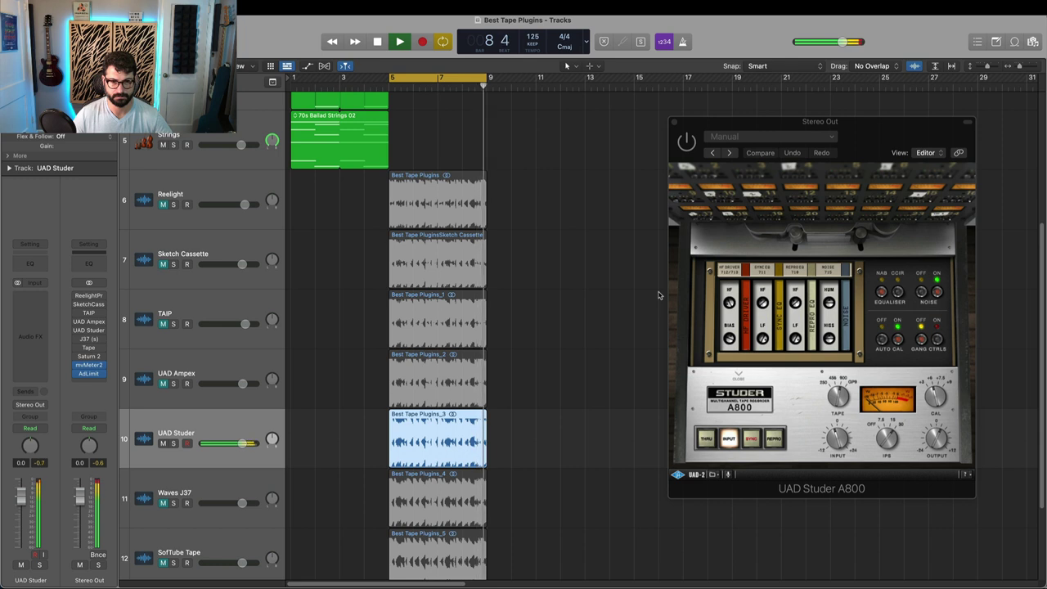
pyautogui.press('space')
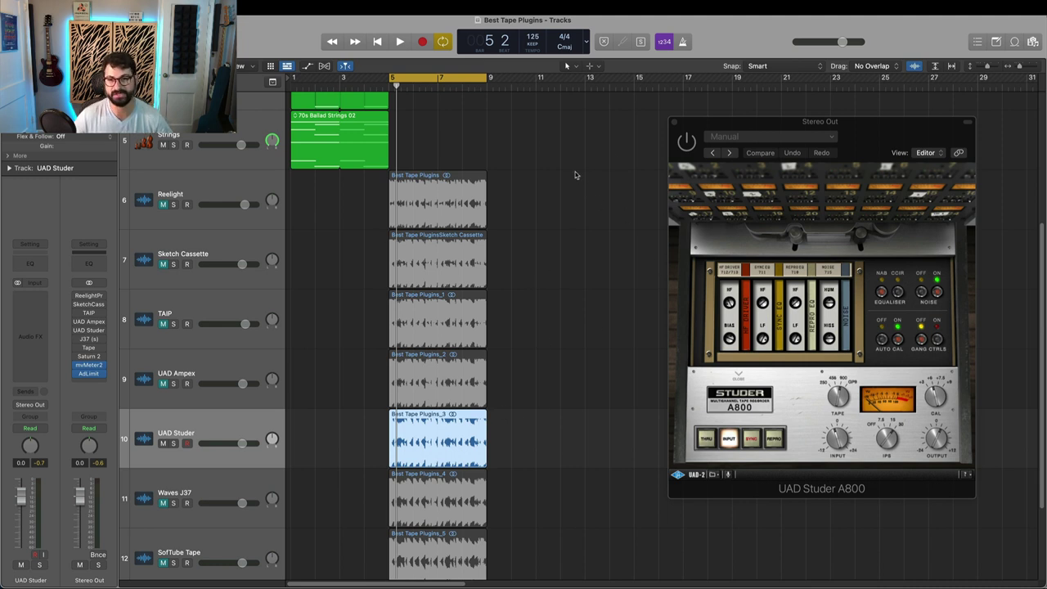
pyautogui.press('space')
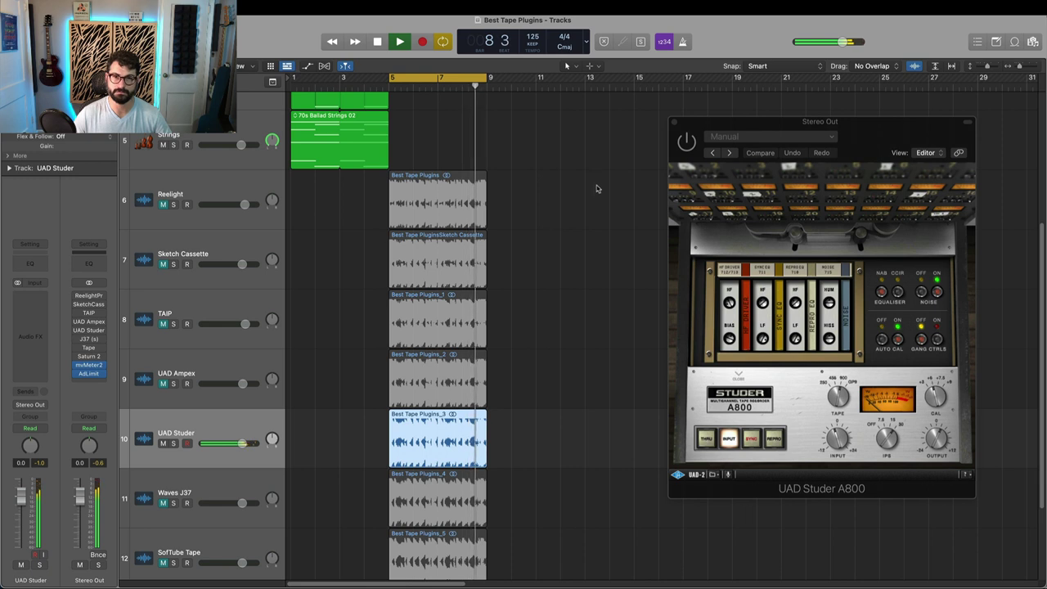
pyautogui.press('space')
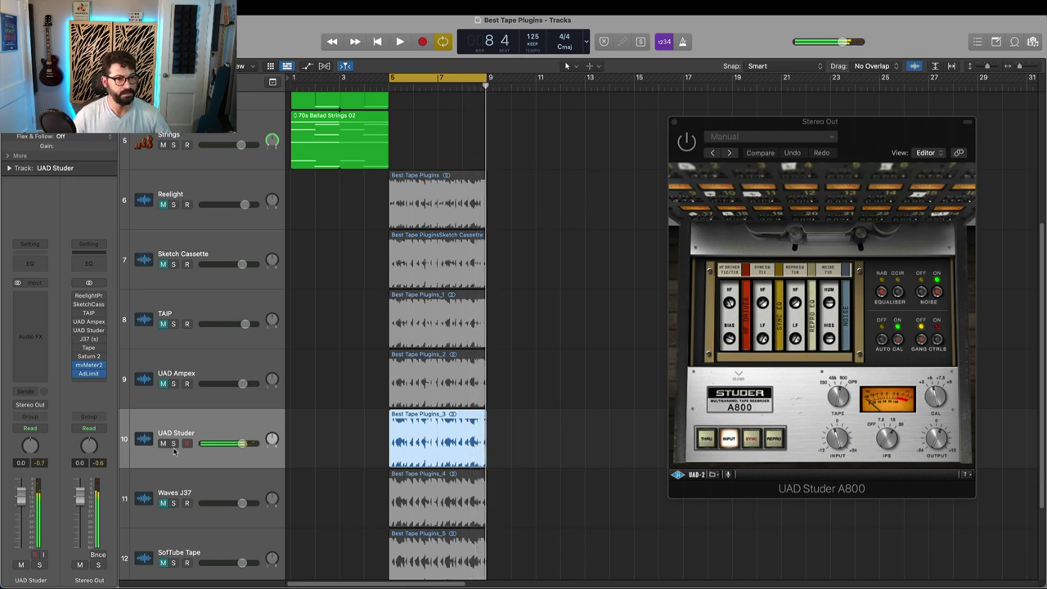
# - Swap the UAD Studer window for the J37 plugin window, turn off the Waves J37 solo and extend the cycle start back to bar 1
pyautogui.click(674, 122)
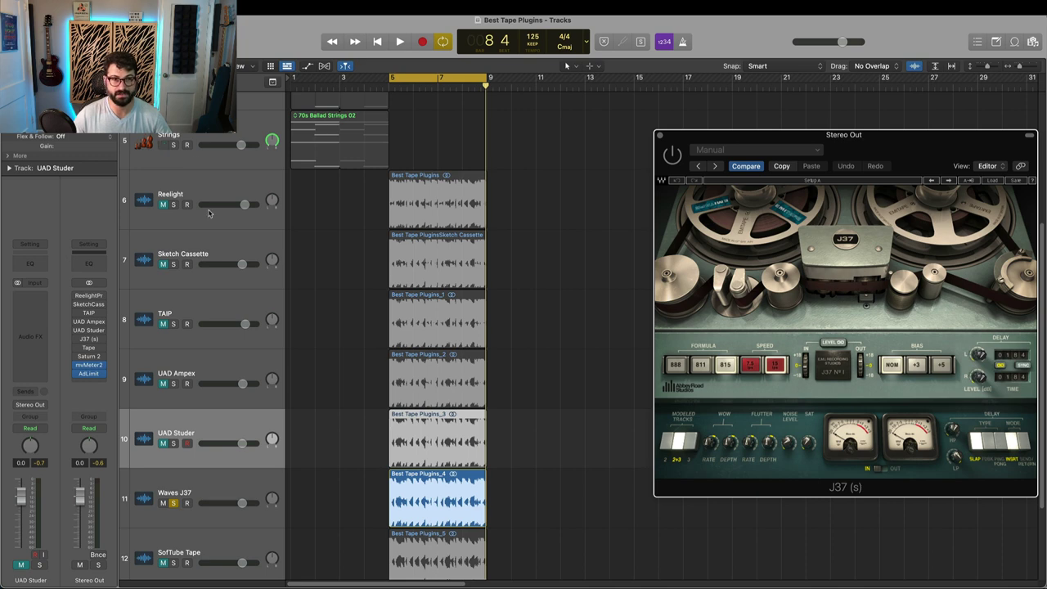
pyautogui.scroll(-1, 209, 213)
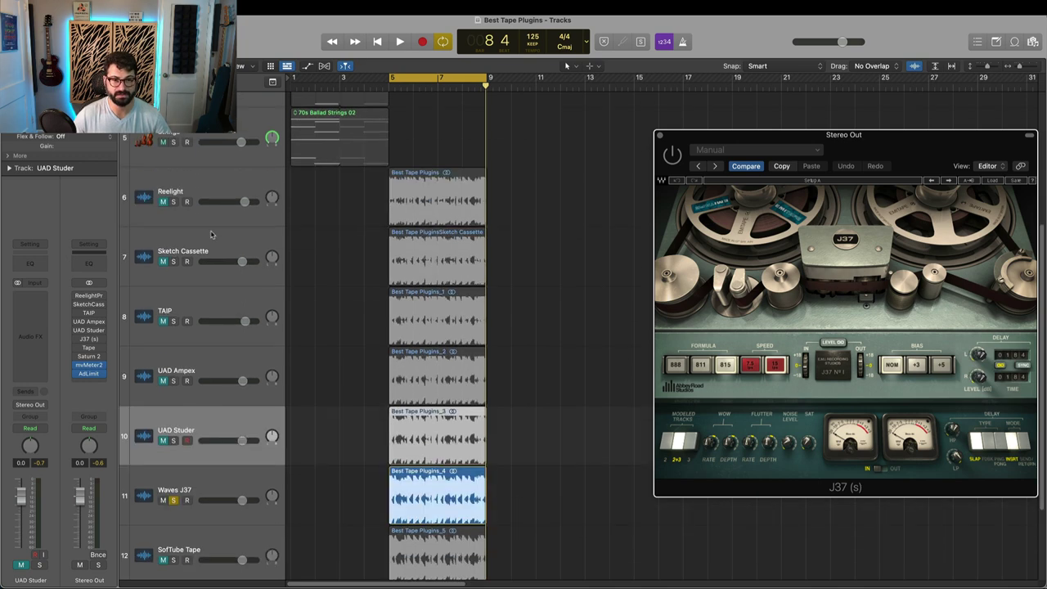
pyautogui.click(174, 499)
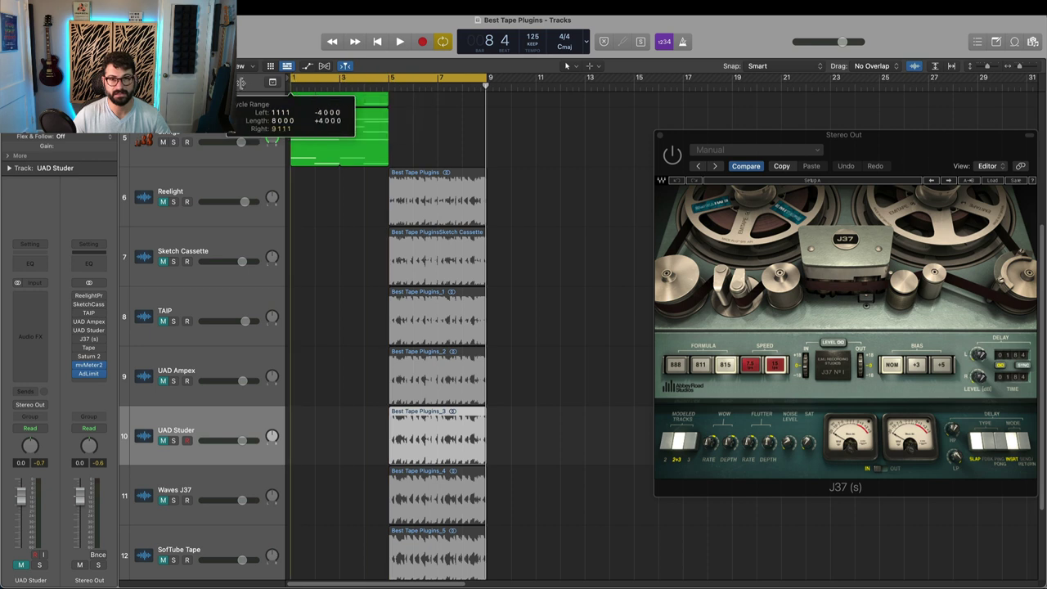
pyautogui.moveTo(932, 142); pyautogui.dragTo(894, 128)
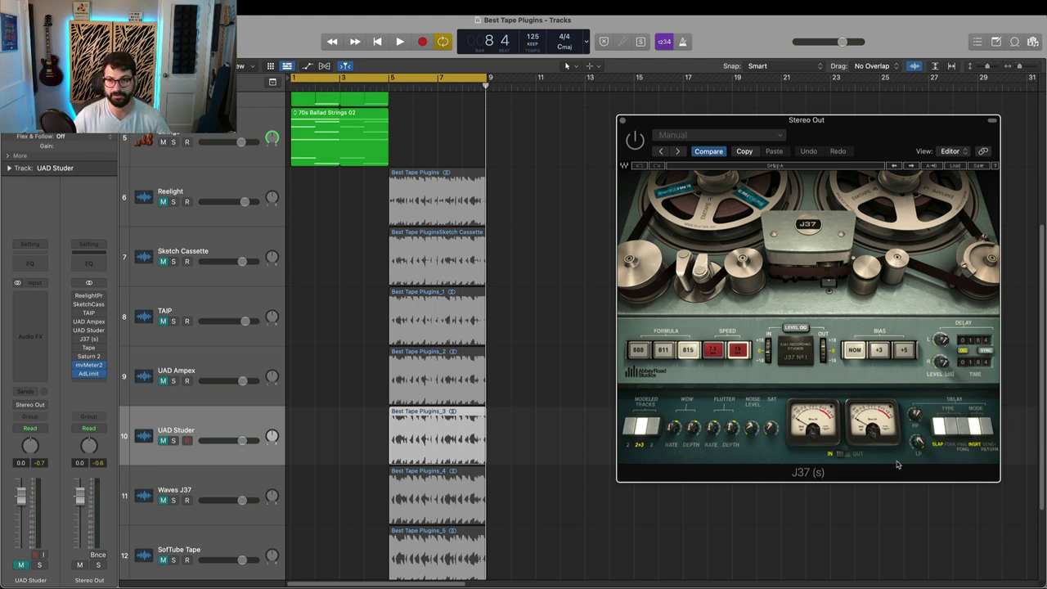
# - Play the dry mix against the Waves J37 version with its track unmuted and selected
pyautogui.press('space')
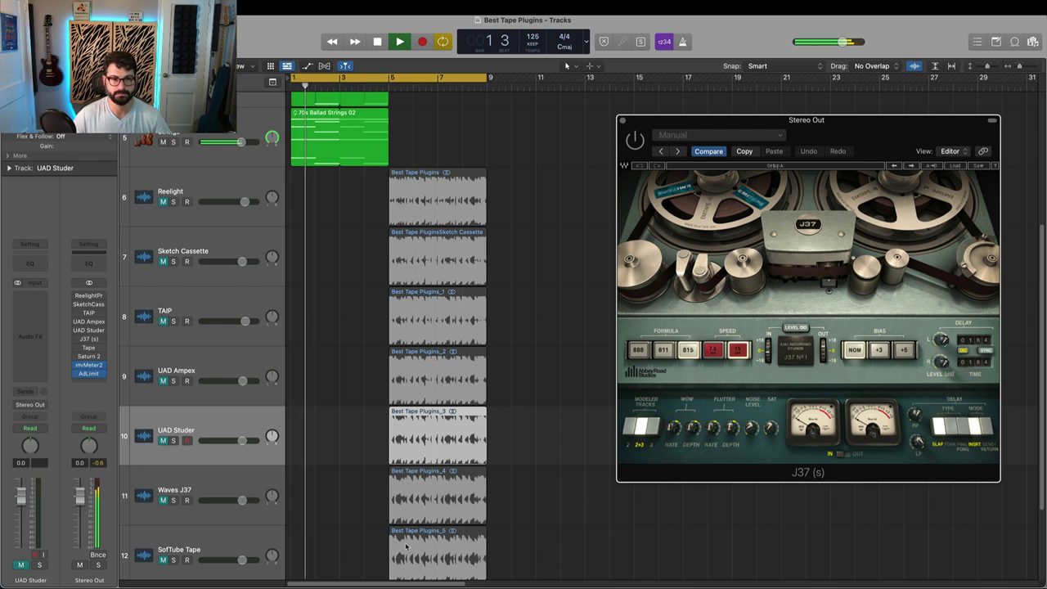
pyautogui.click(237, 468)
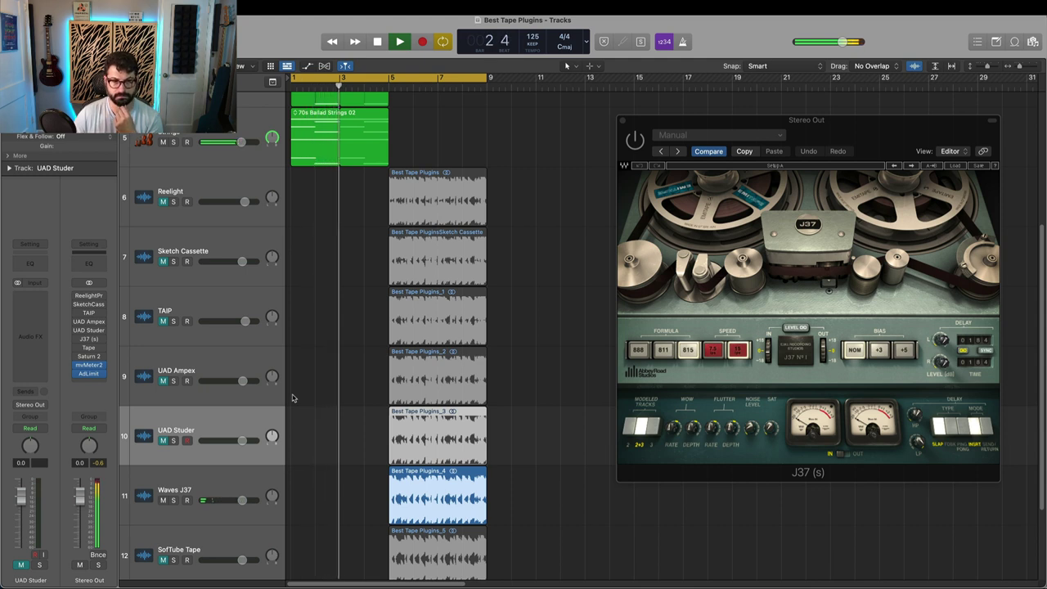
pyautogui.click(161, 496)
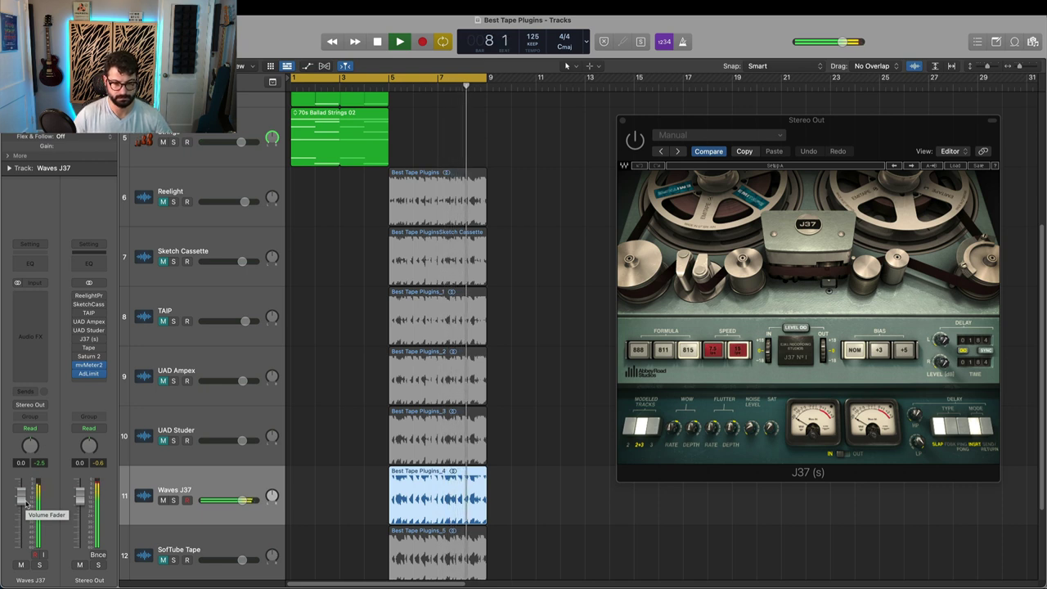
pyautogui.click(399, 41)
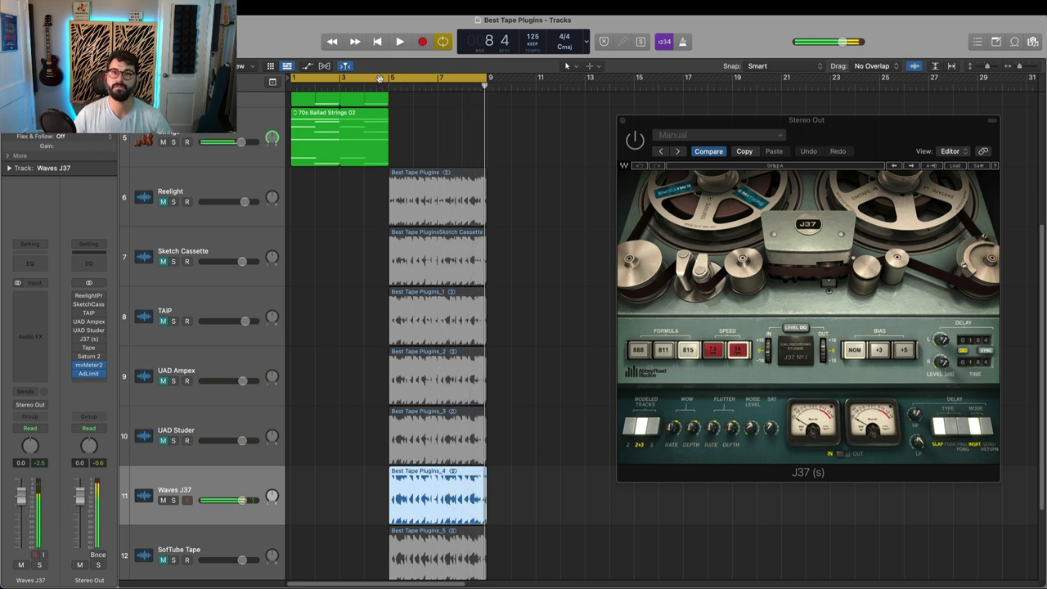
# - Limit the cycle range to bars 5 to 9 and play only the Waves J37 version twice
pyautogui.moveTo(393, 76); pyautogui.dragTo(483, 79)
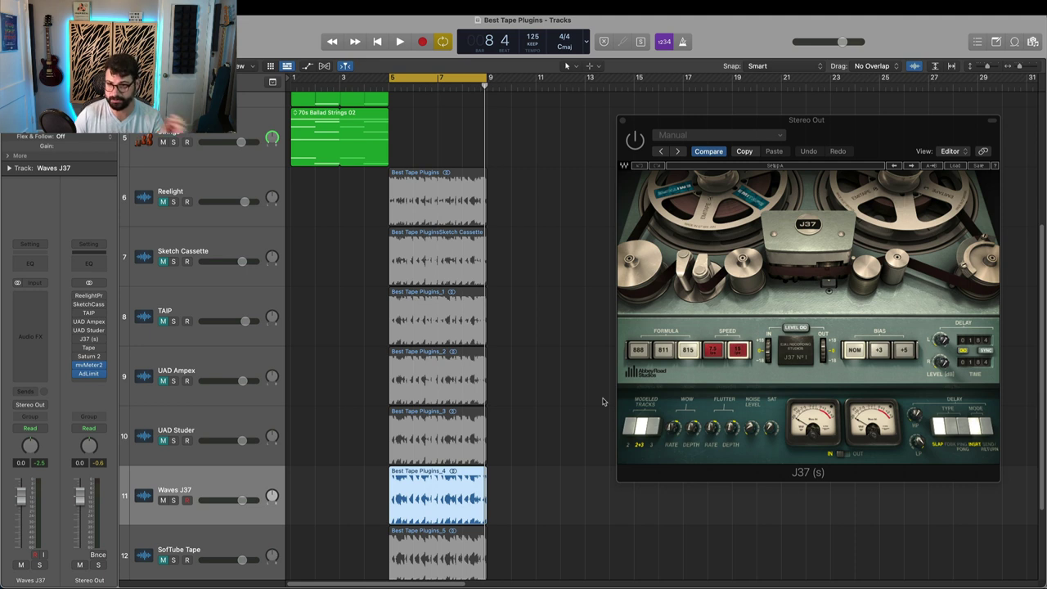
pyautogui.press('space')
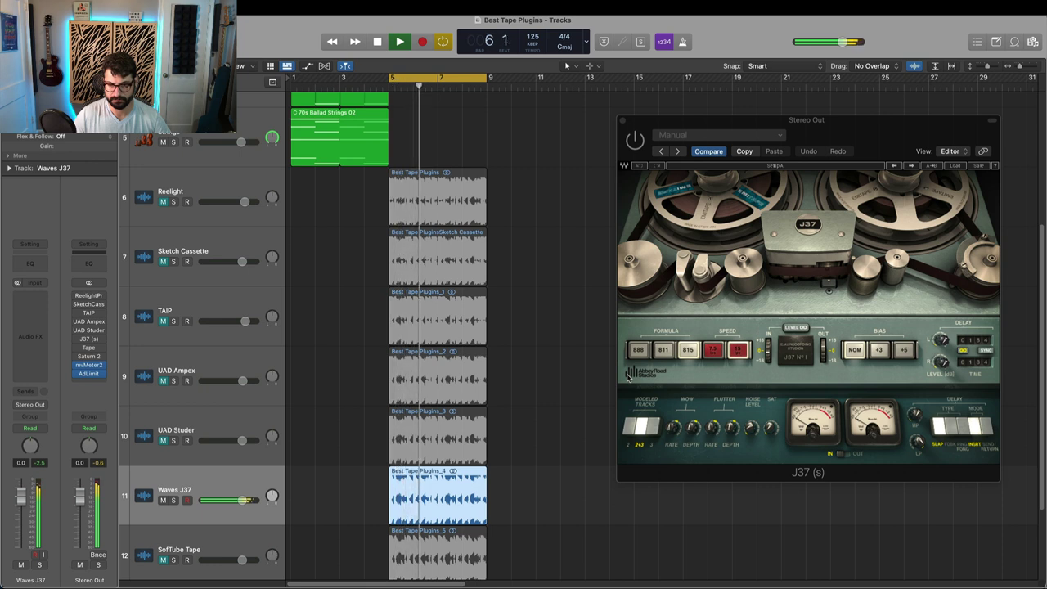
pyautogui.press('space')
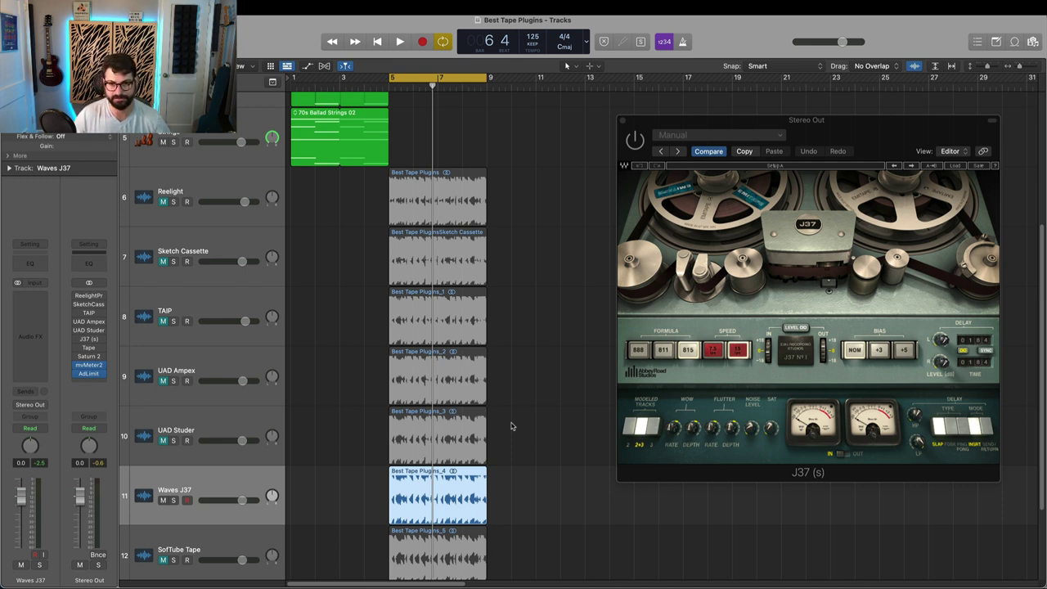
pyautogui.press('space')
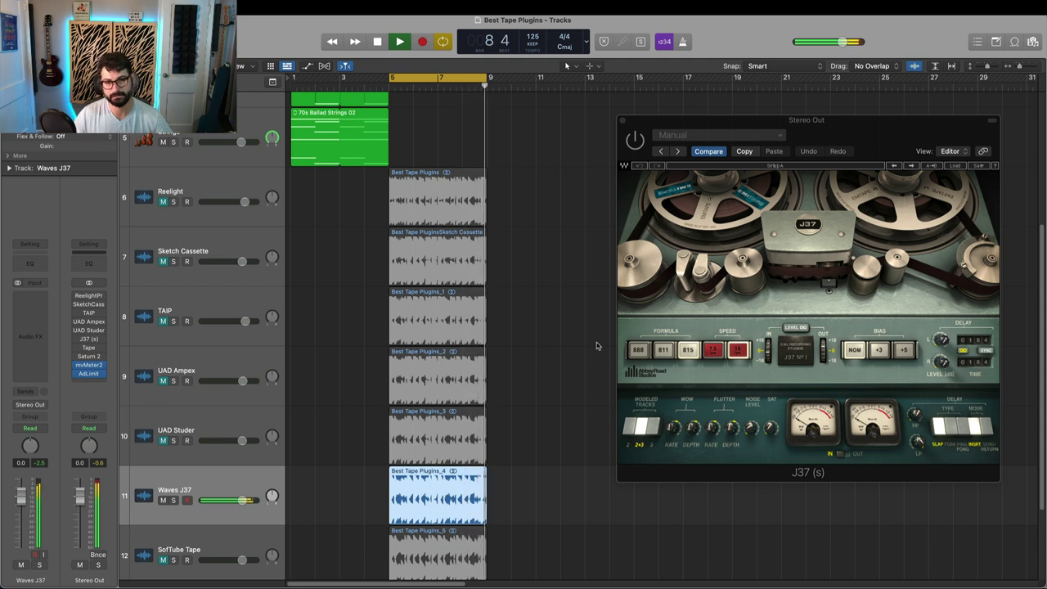
pyautogui.press('space')
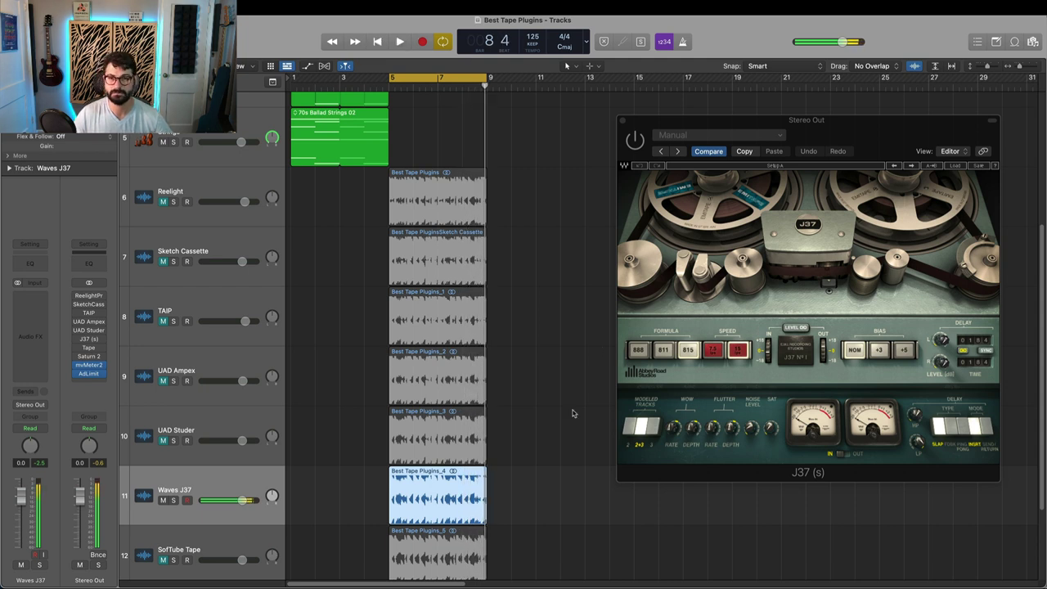
# - Close the J37 window, switch the unmuted track from Waves J37 to SofTube Tape and open the Softube Tape plugin window
pyautogui.click(624, 122)
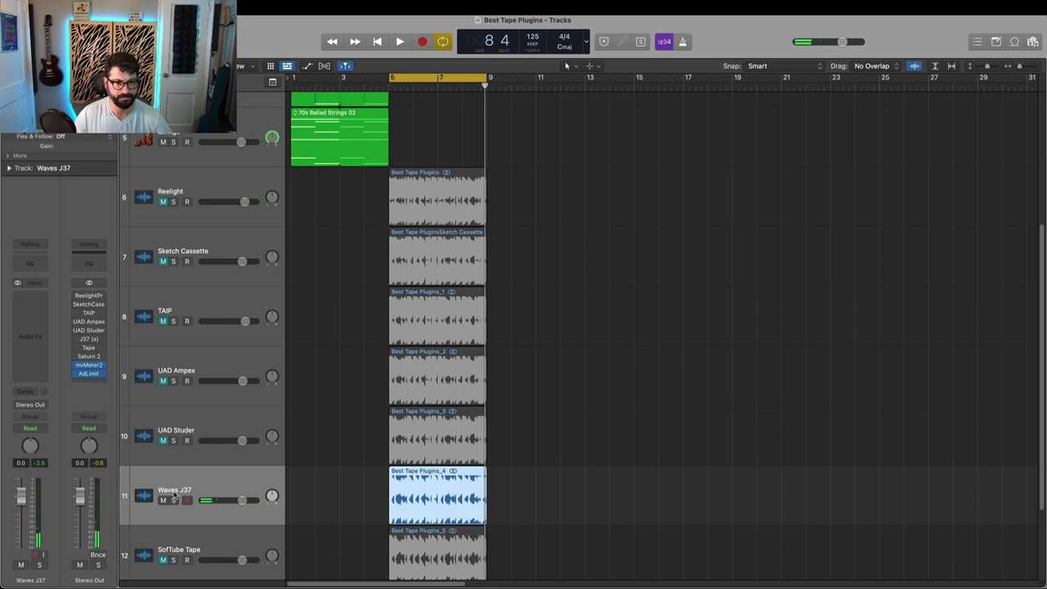
pyautogui.click(163, 499)
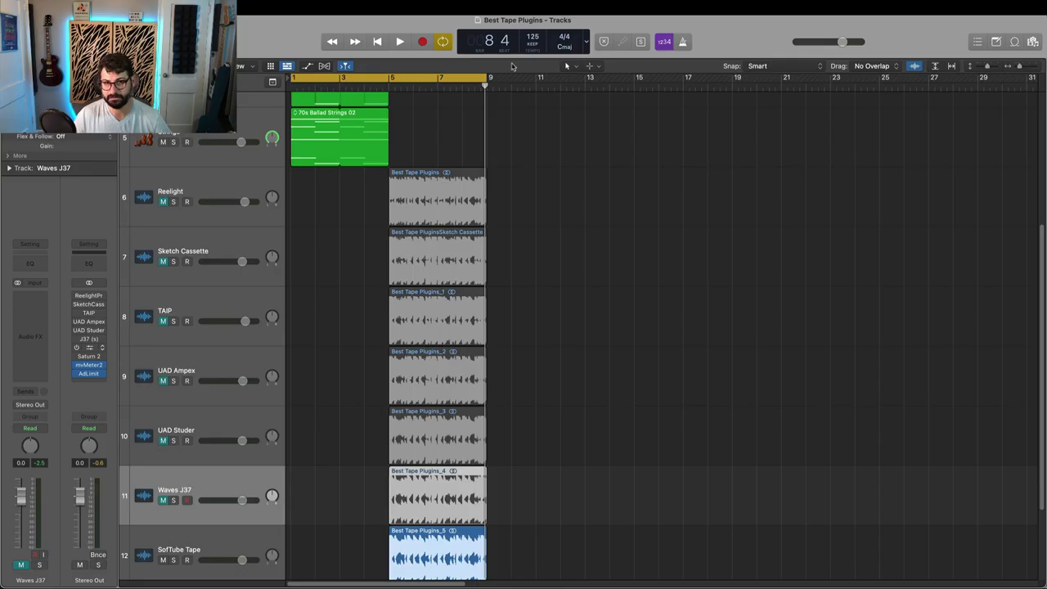
pyautogui.click(89, 347)
pyautogui.moveTo(641, 216); pyautogui.dragTo(793, 173)
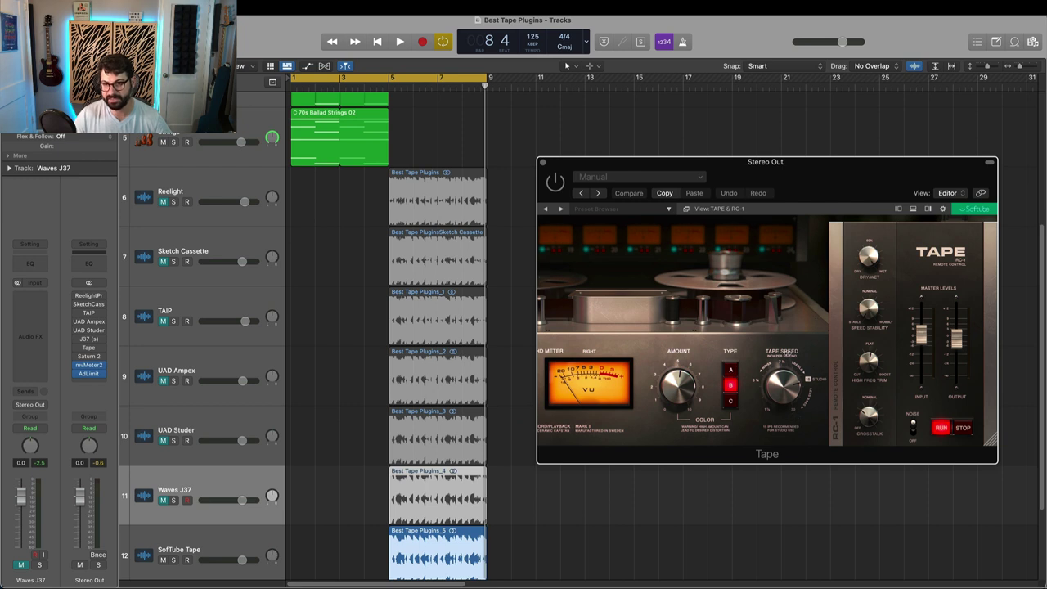
pyautogui.moveTo(771, 404)
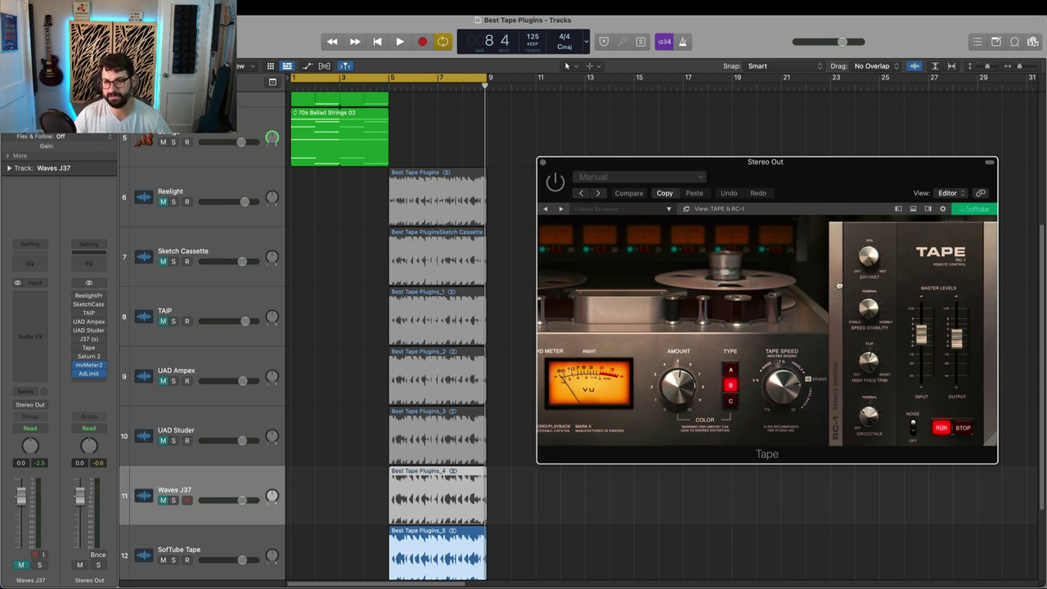
pyautogui.moveTo(878, 421)
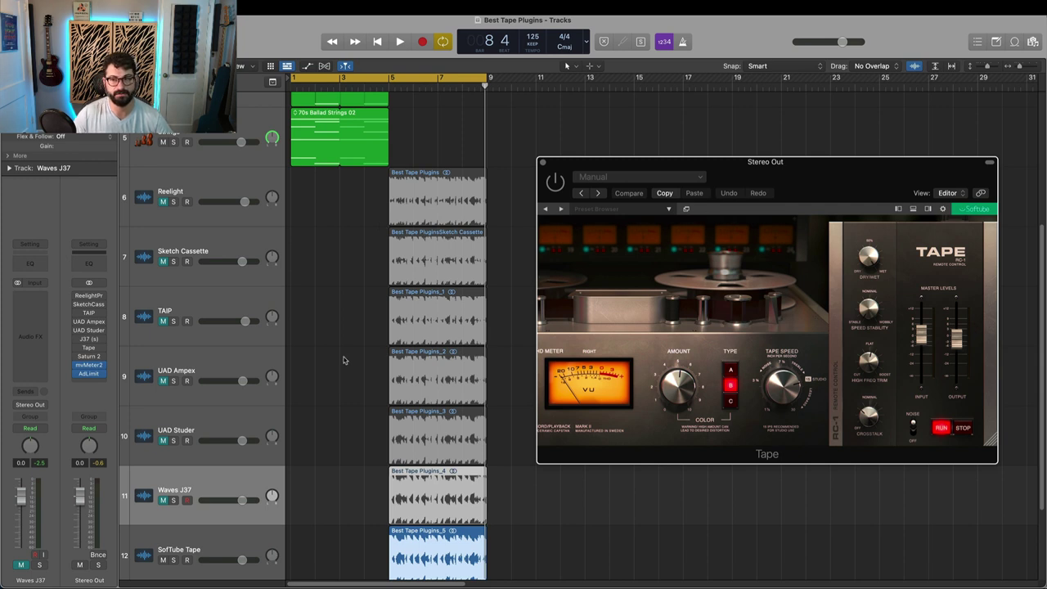
# - Play bars 1 to 9 to compare the dry mix with the SofTube Tape version, selecting its track during playback
pyautogui.press('space')
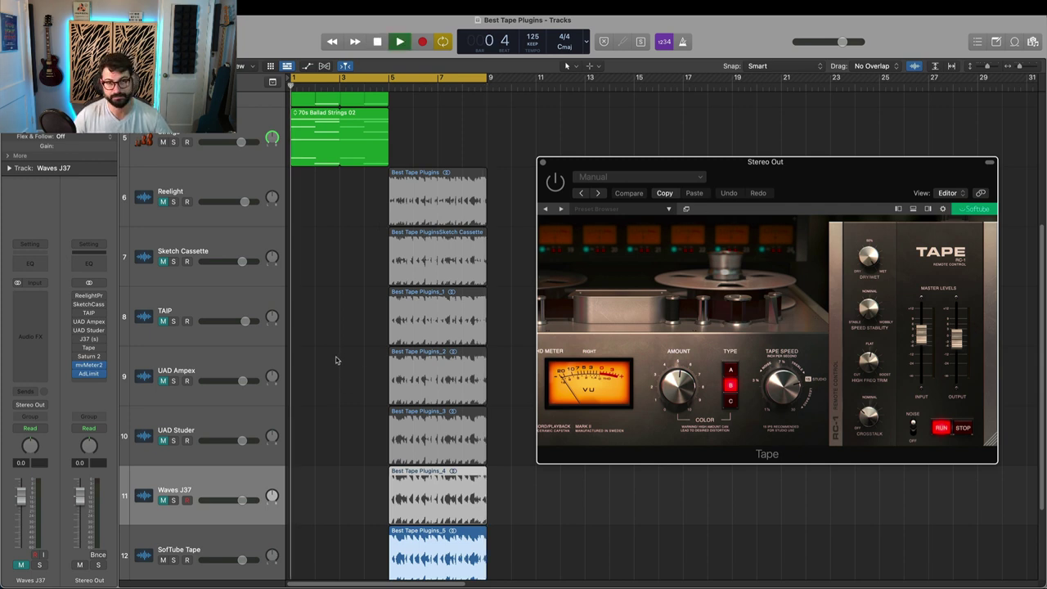
pyautogui.scroll(-3, 299, 364)
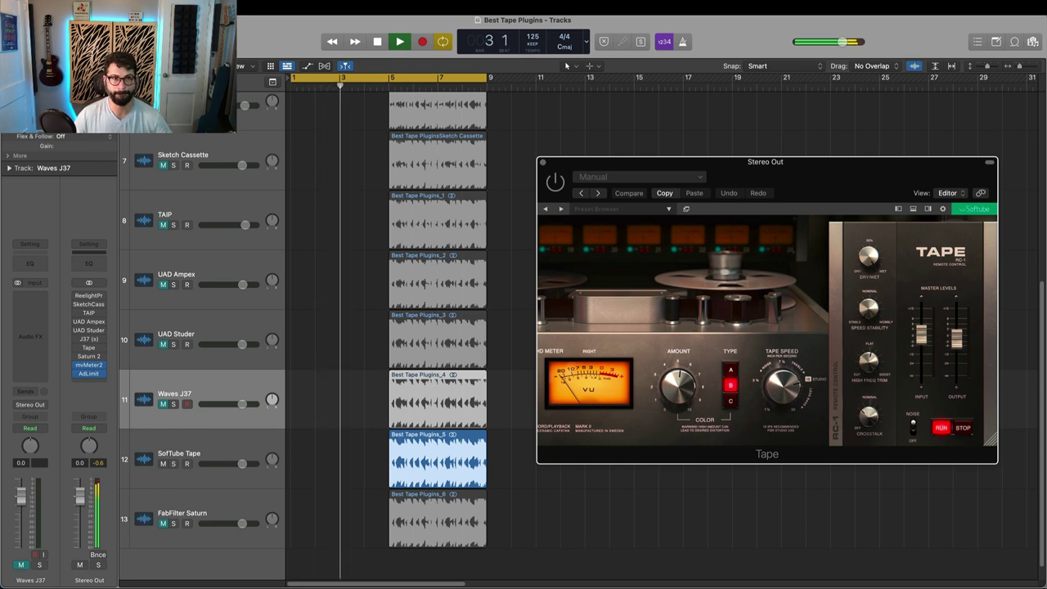
pyautogui.click(391, 264)
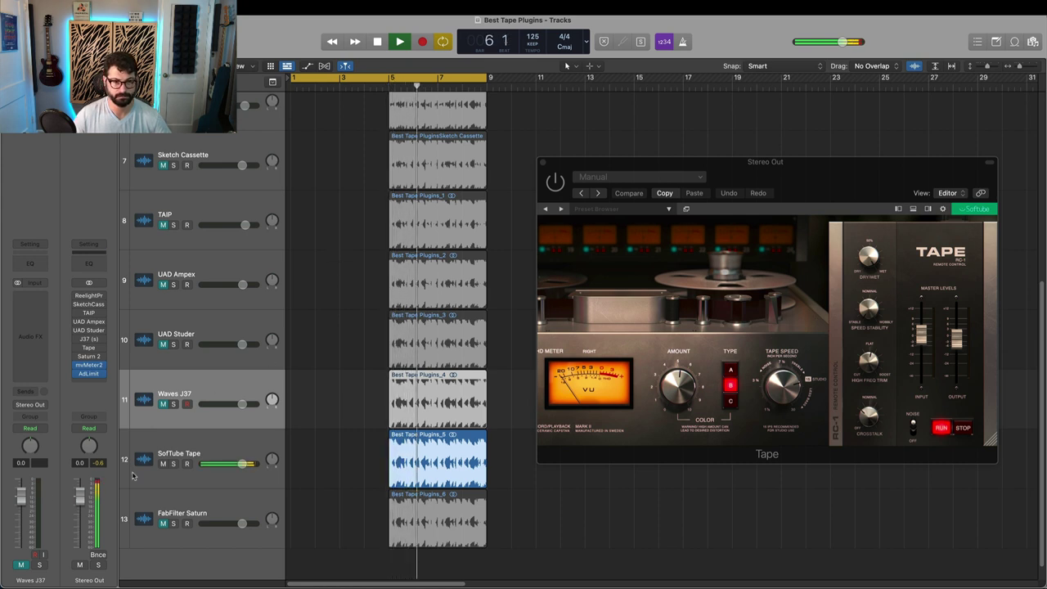
pyautogui.press('Down')
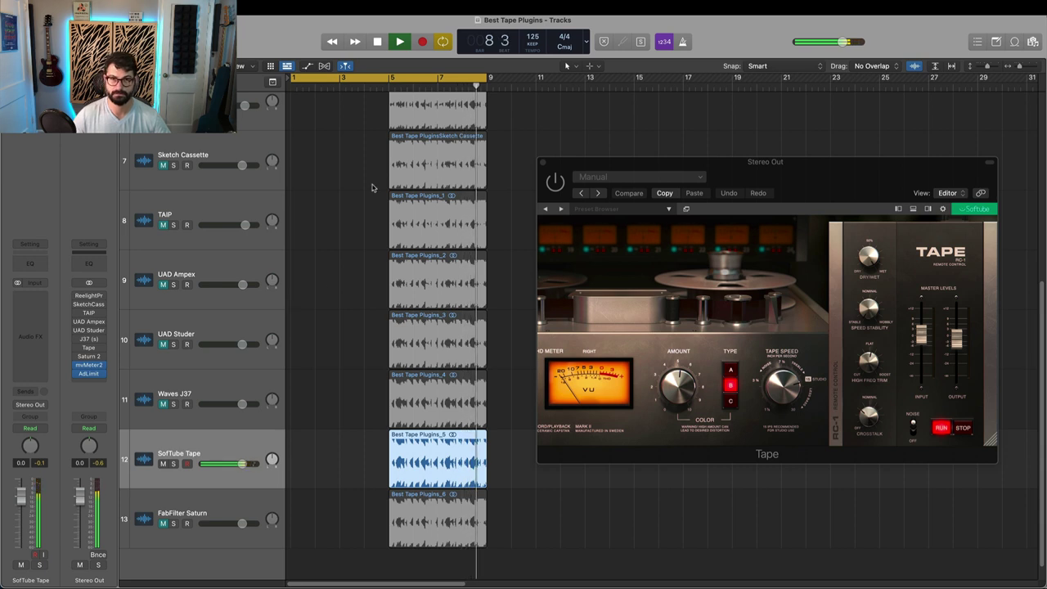
pyautogui.press('space')
# - Limit the cycle range to bars 5 to 9 and play only the SofTube Tape version twice
pyautogui.click(394, 79)
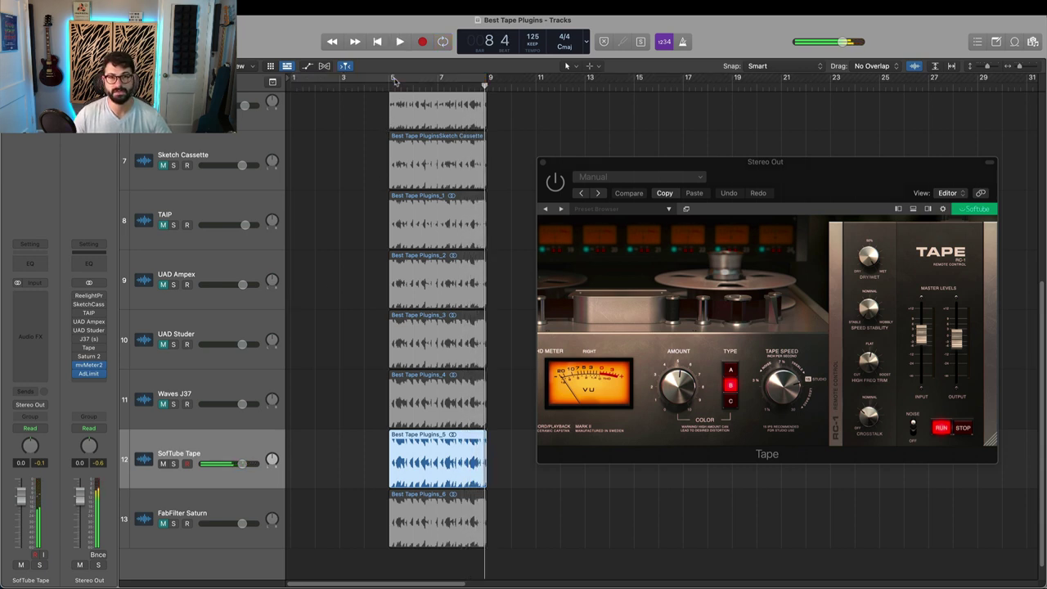
pyautogui.moveTo(391, 79); pyautogui.dragTo(486, 79)
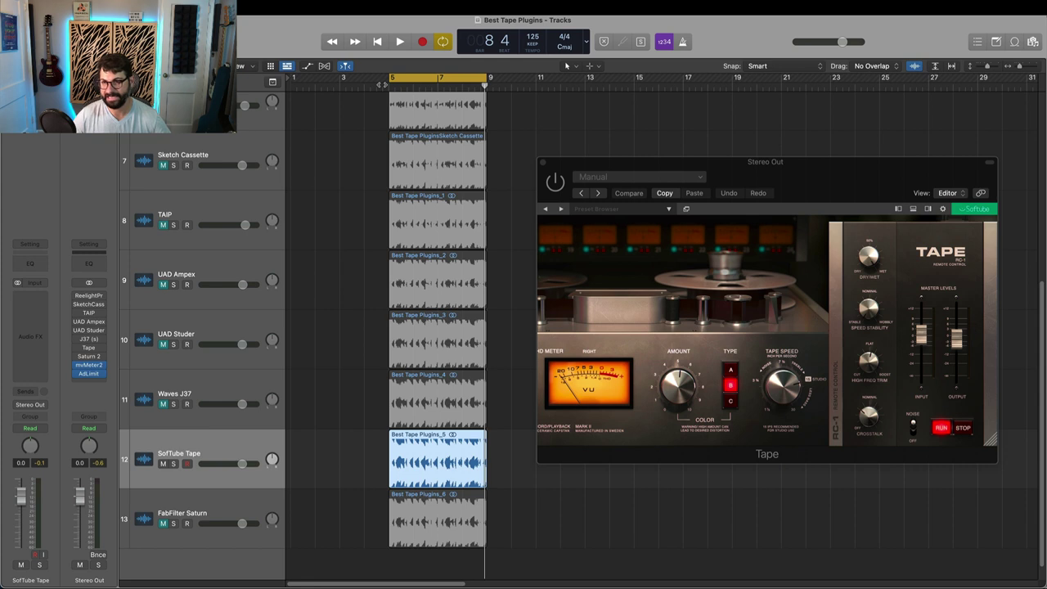
pyautogui.click(384, 84)
pyautogui.press('space')
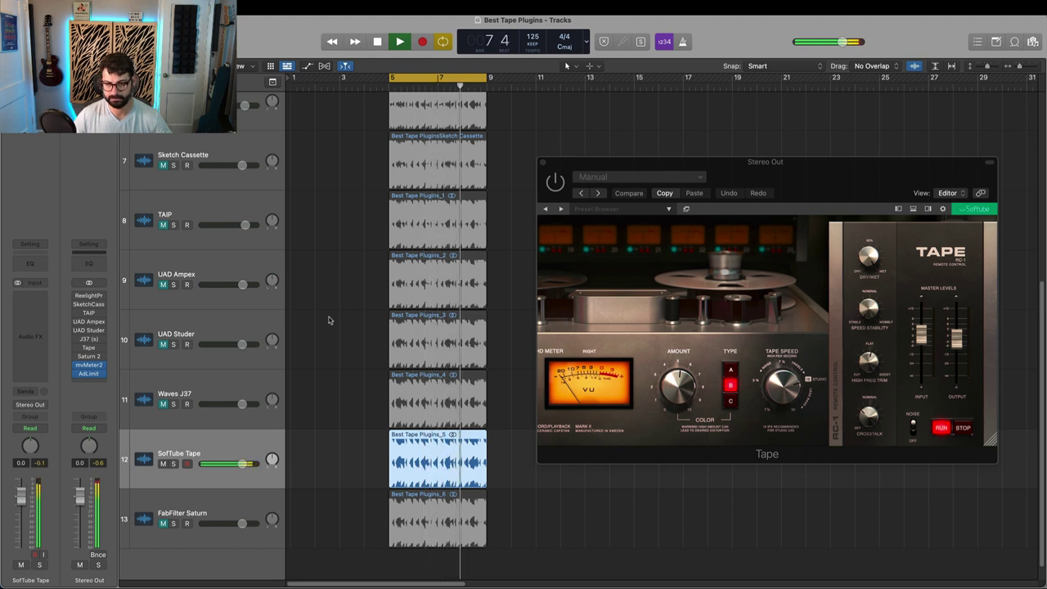
pyautogui.press('space')
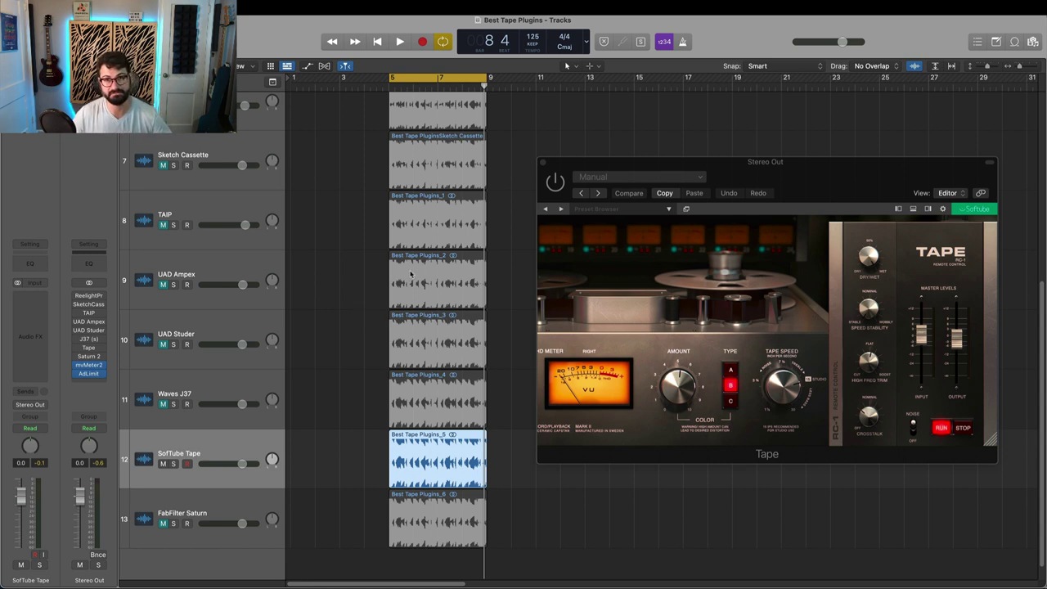
pyautogui.press('space')
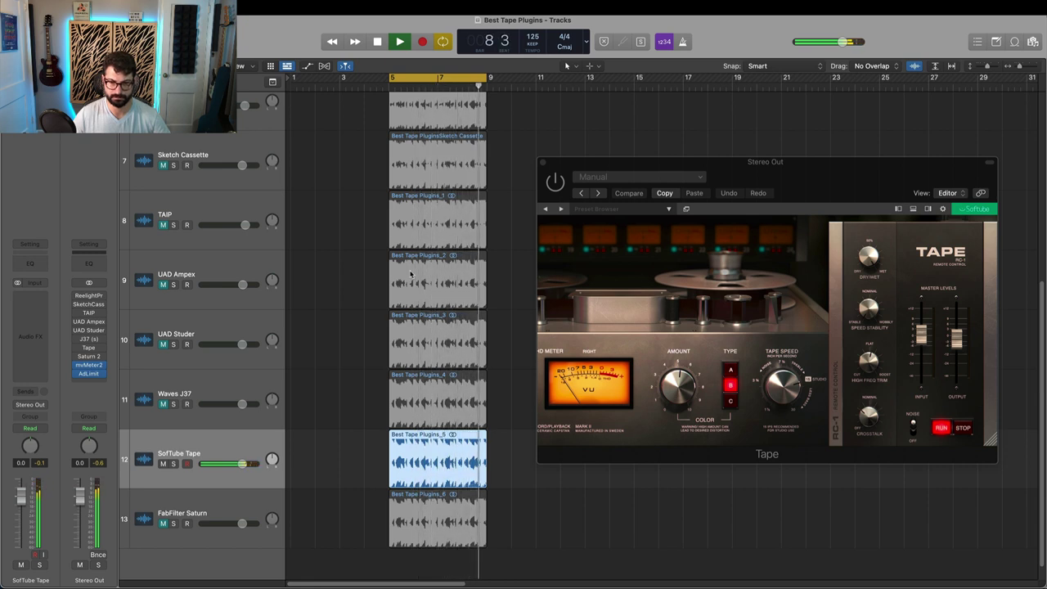
pyautogui.press('space')
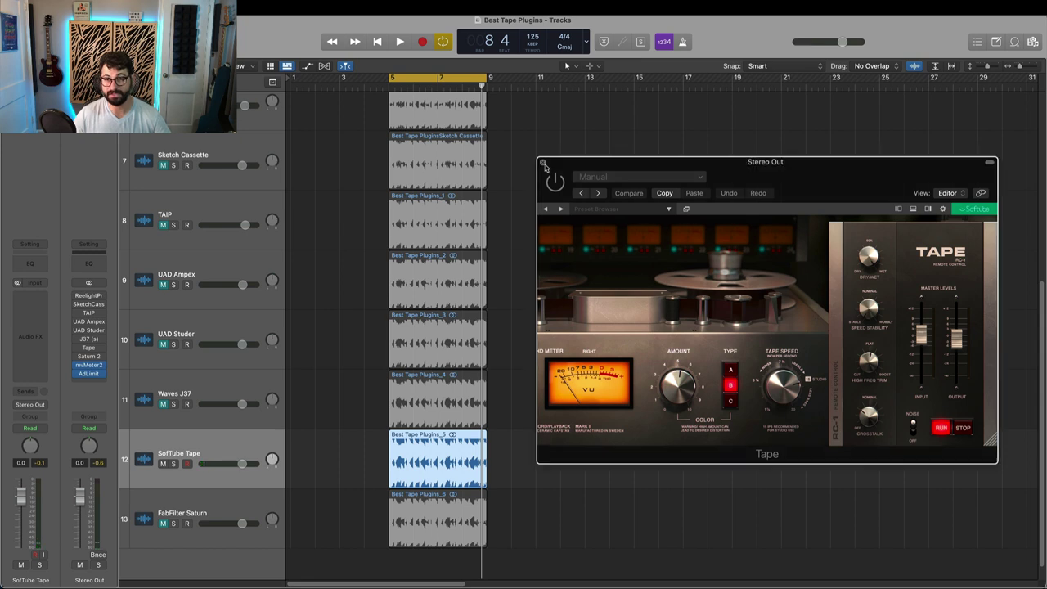
# - Close the Softube Tape window, switch the unmuted, selected track to FabFilter Saturn and open the Saturn 2 plugin window
pyautogui.click(544, 164)
pyautogui.click(163, 464)
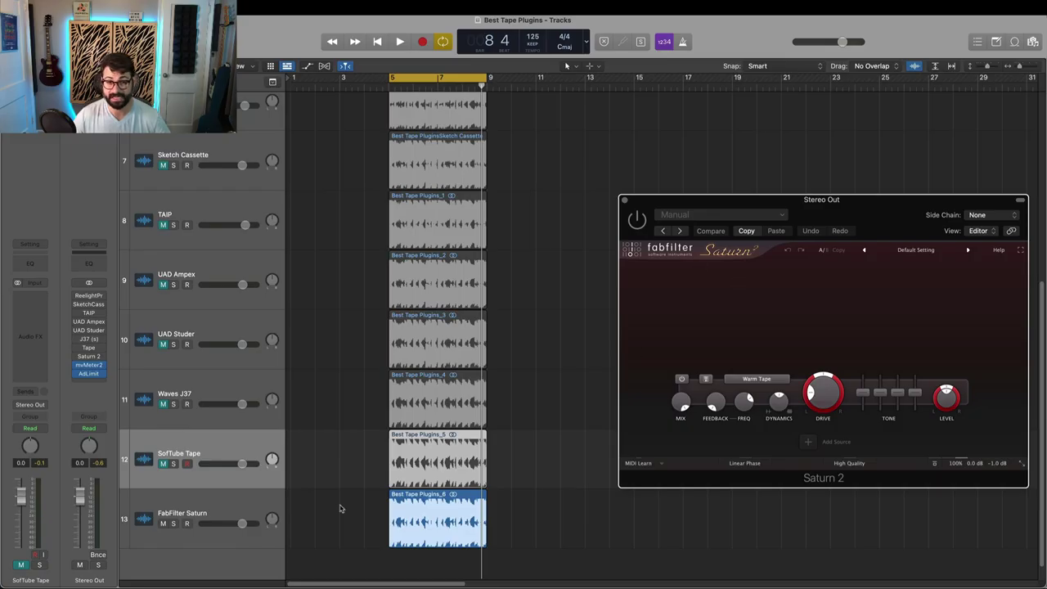
pyautogui.click(239, 499)
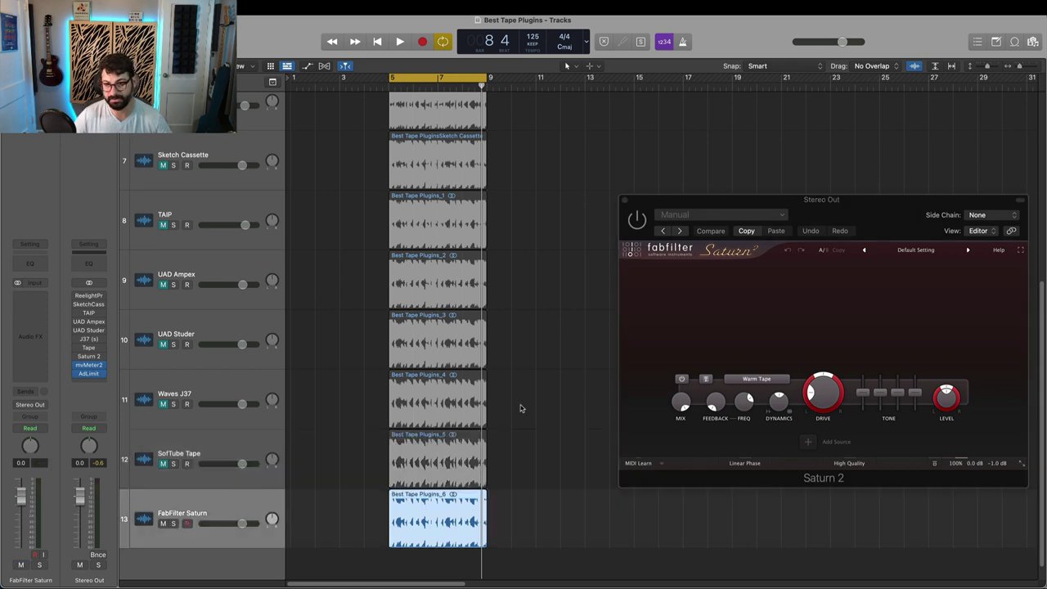
# - Examine the distortion style choices and the Drive setting in Saturn 2, keeping the Warm Tape style
pyautogui.click(774, 381)
pyautogui.moveTo(754, 405)
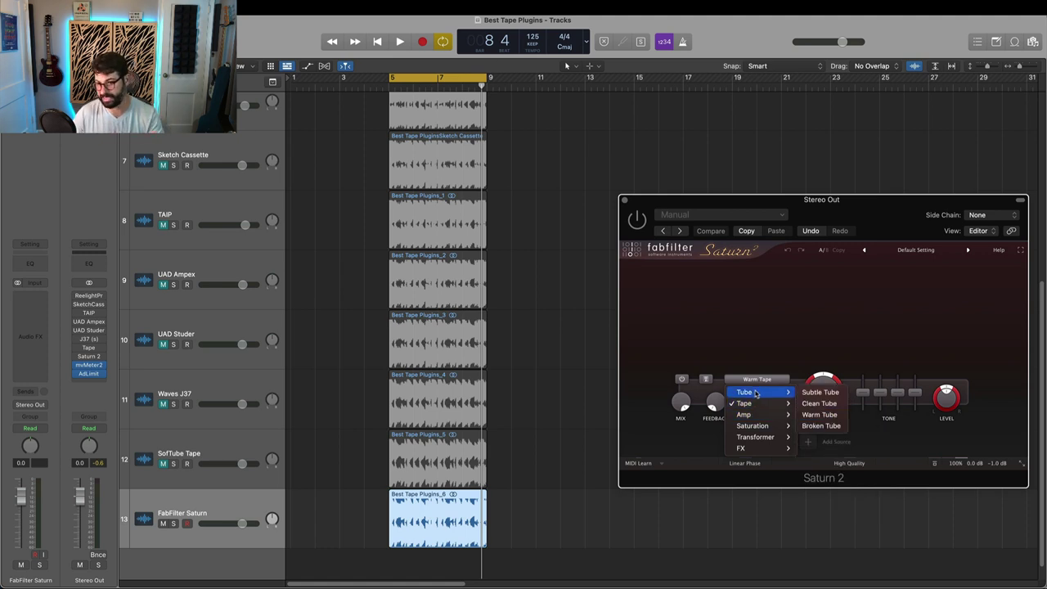
pyautogui.click(646, 440)
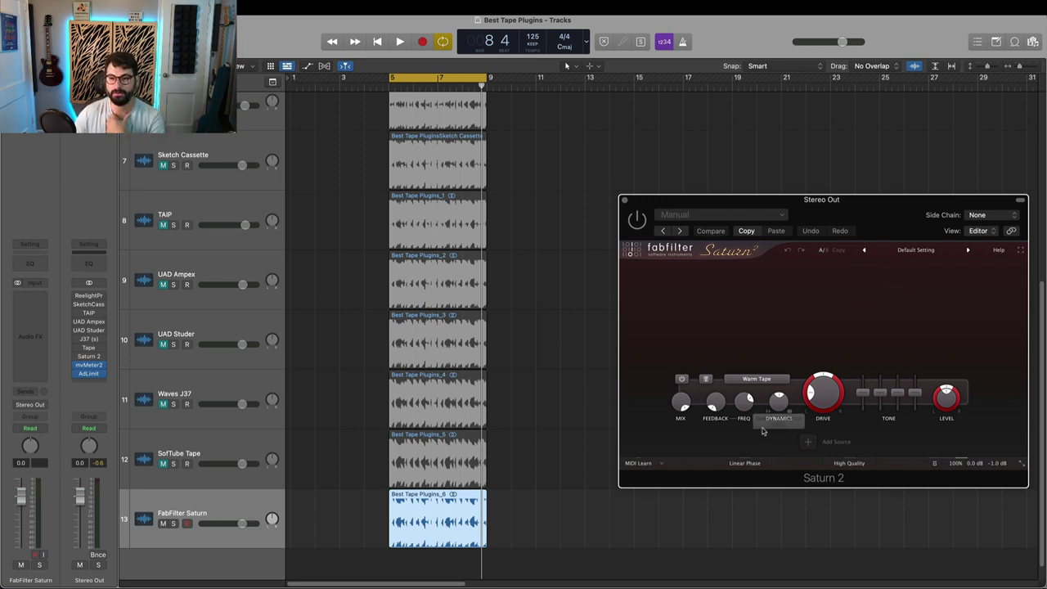
pyautogui.moveTo(777, 407)
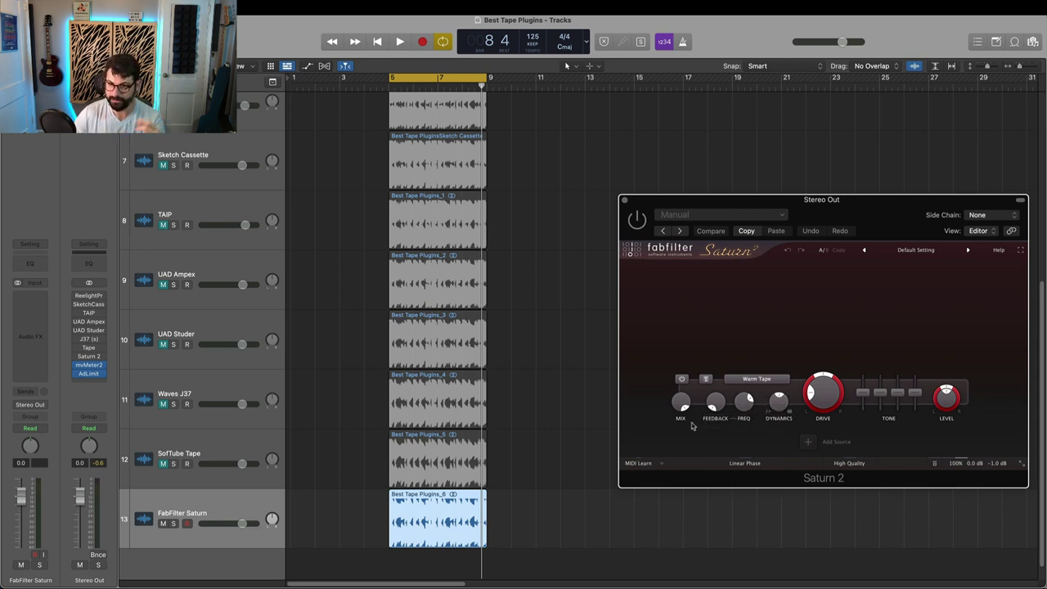
pyautogui.moveTo(821, 396)
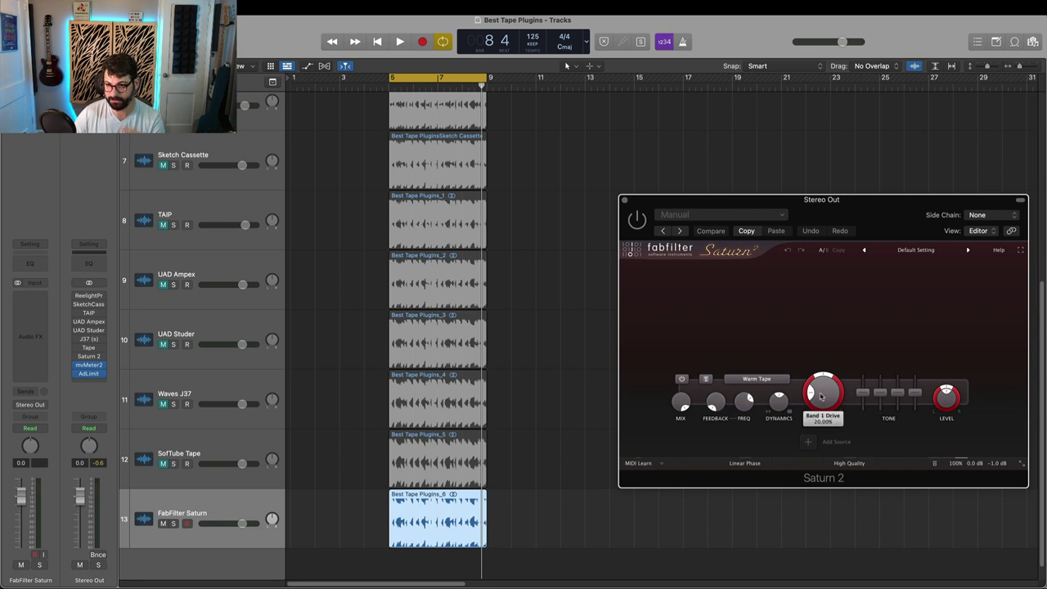
# - Extend the cycle range to bars 1 to 9 and play it to compare the dry mix with the FabFilter Saturn version
pyautogui.scroll(2, 392, 154)
pyautogui.moveTo(391, 77); pyautogui.dragTo(292, 77)
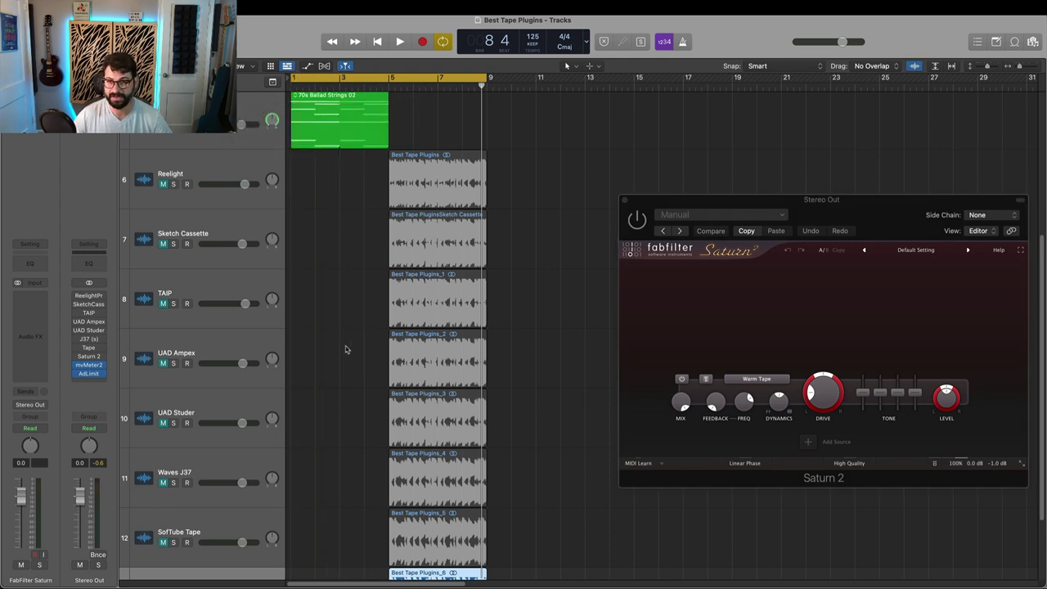
pyautogui.scroll(-1, 346, 349)
pyautogui.press('space')
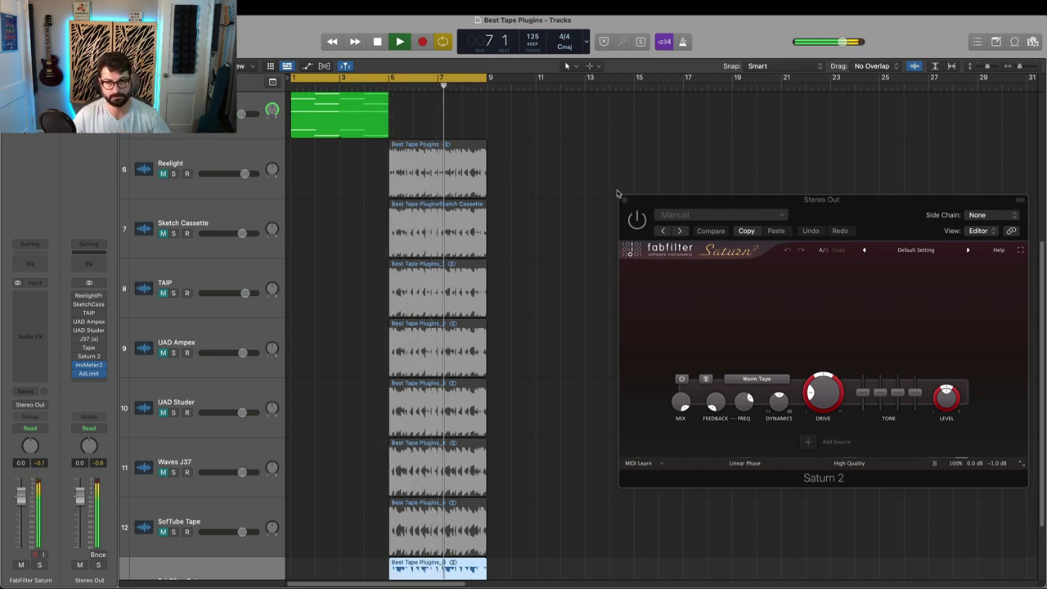
pyautogui.scroll(-1, 580, 322)
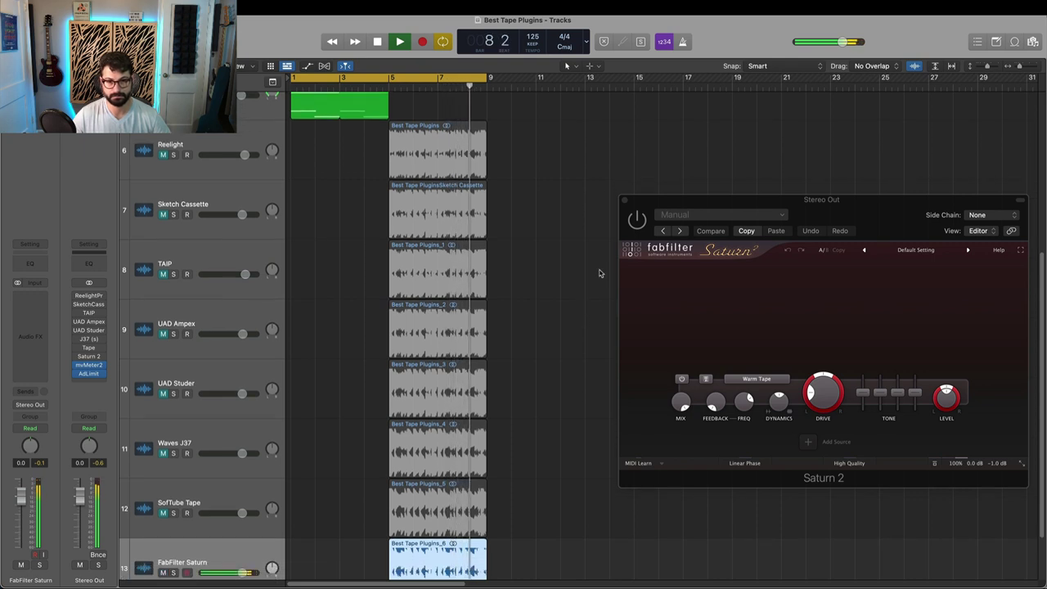
pyautogui.press('space')
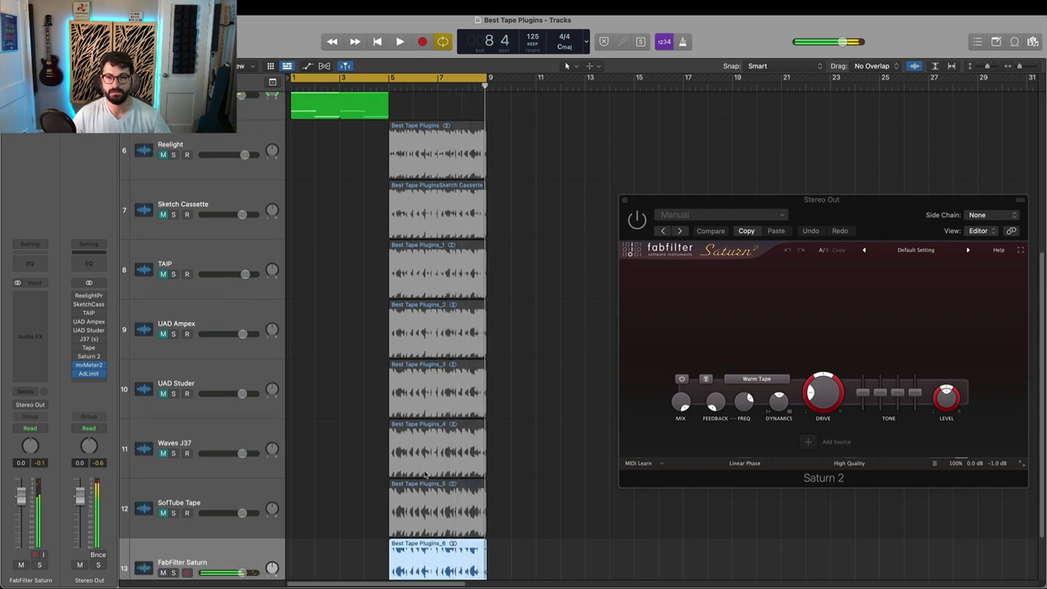
# - Limit the cycle range to bars 5 to 9 and play only the FabFilter Saturn version twice
pyautogui.scroll(-4, 431, 475)
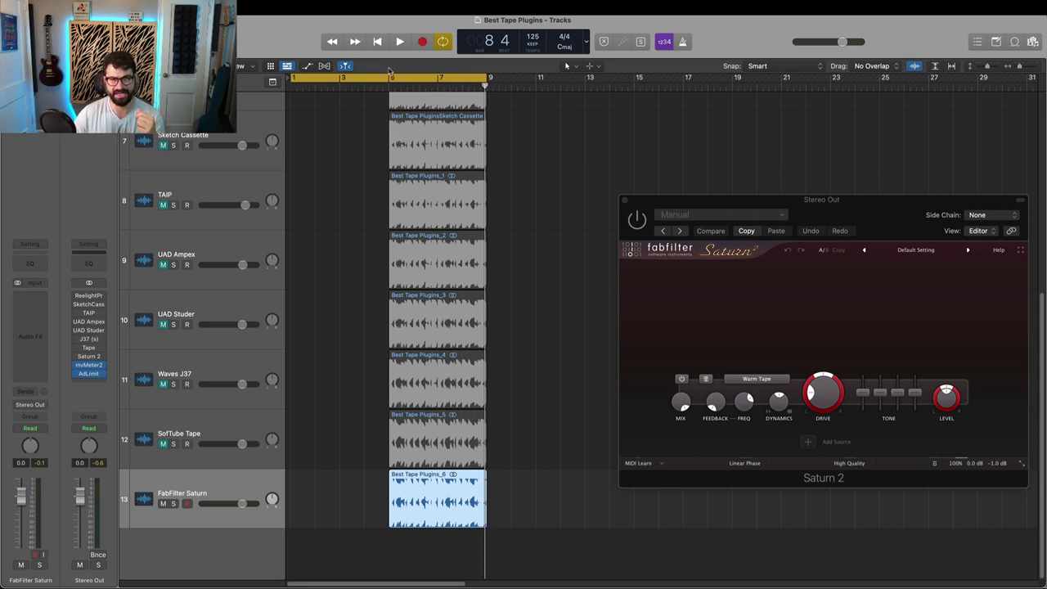
pyautogui.moveTo(391, 75); pyautogui.dragTo(484, 77)
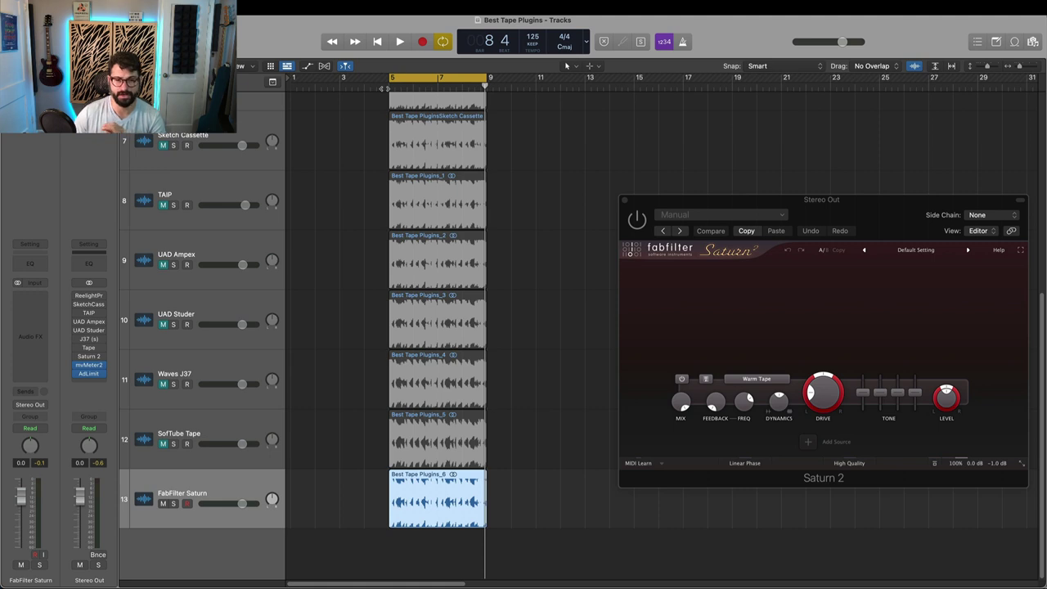
pyautogui.moveTo(391, 84); pyautogui.dragTo(375, 86)
pyautogui.press('space')
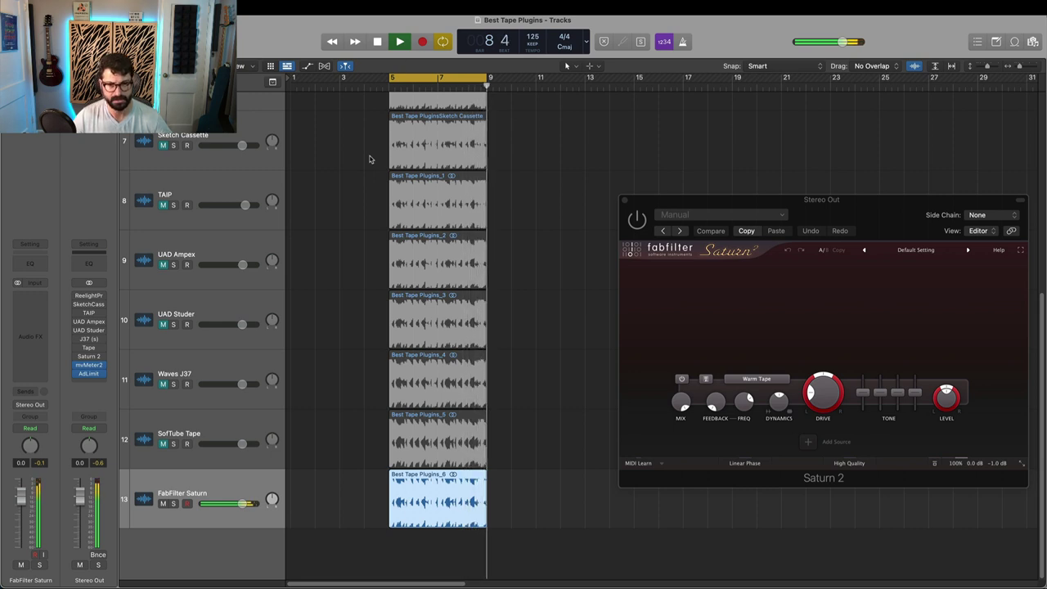
pyautogui.press('space')
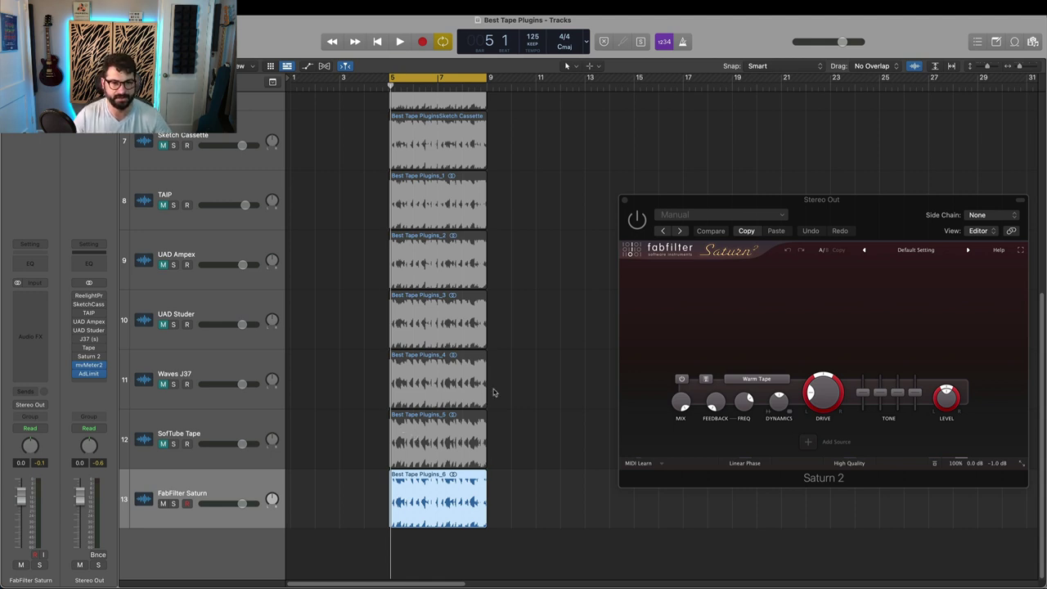
pyautogui.press('space')
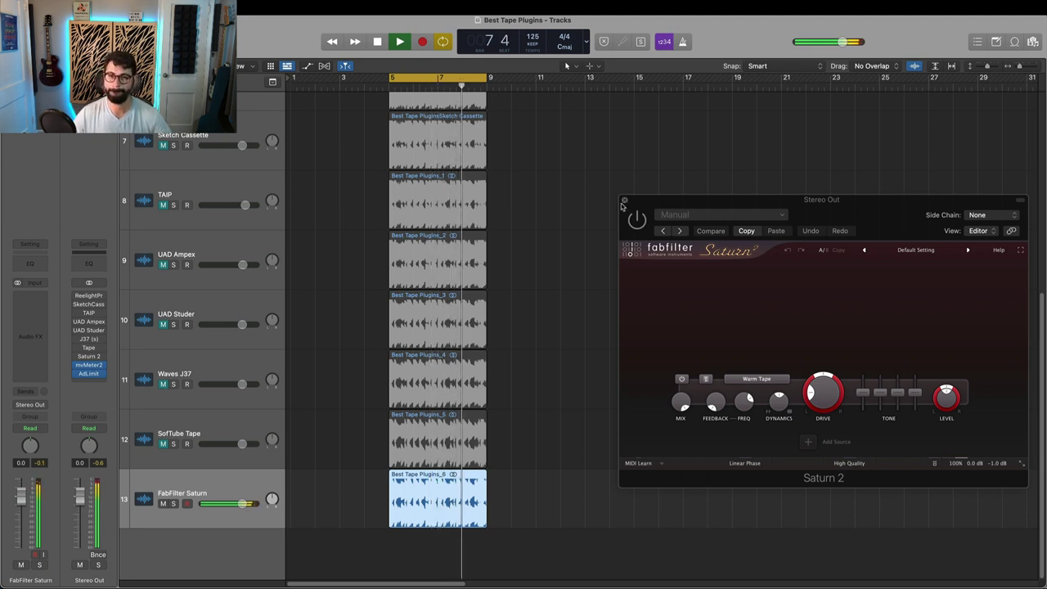
pyautogui.press('space')
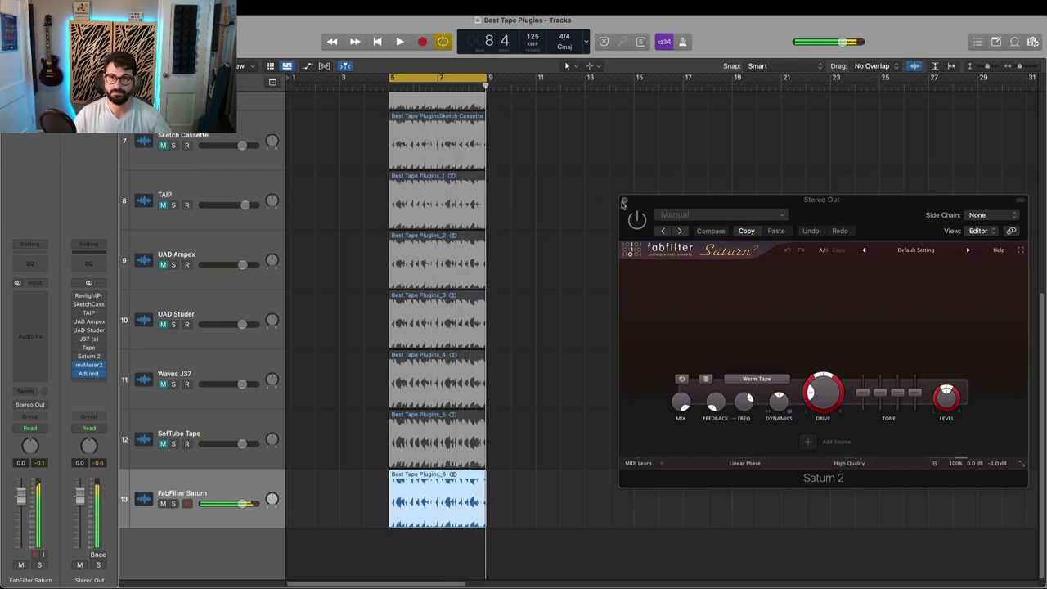
# - Close the Saturn 2 plugin window and turn off the cycle range
pyautogui.click(623, 201)
pyautogui.scroll(3, 334, 195)
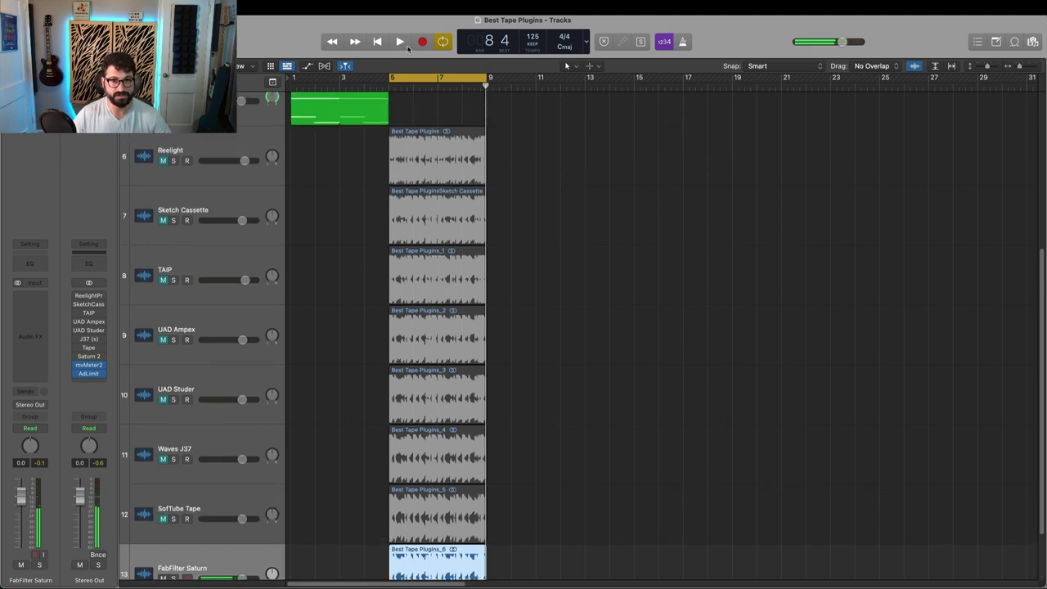
pyautogui.click(412, 76)
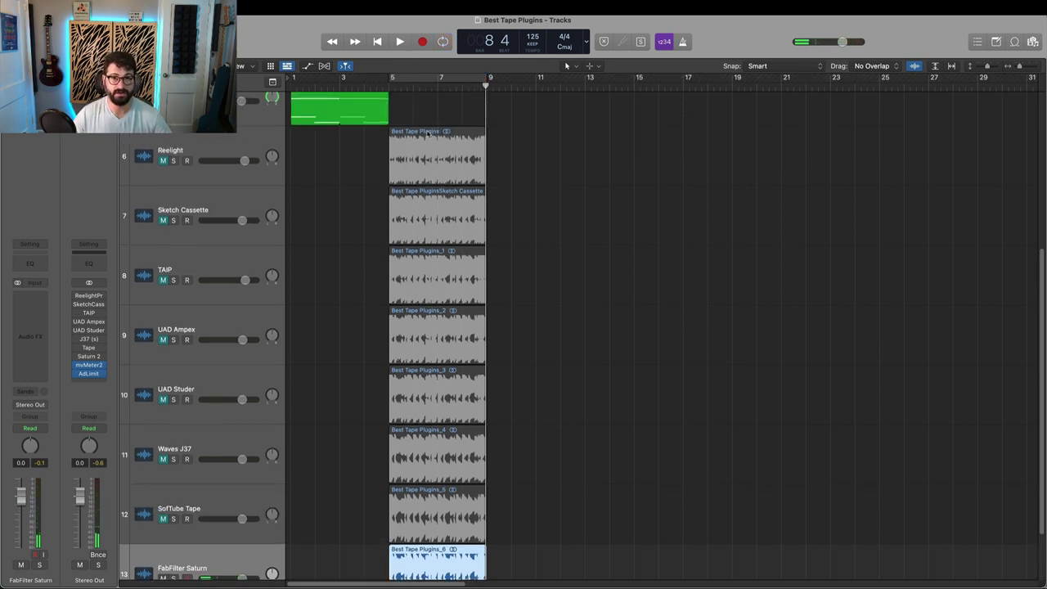
# - Stagger the printed tape regions end to end in track order, four bars each, from Reelight at bar 1 to FabFilter Saturn at bar 29
pyautogui.moveTo(426, 135); pyautogui.dragTo(328, 135)
pyautogui.moveTo(429, 262); pyautogui.dragTo(528, 260)
pyautogui.moveTo(437, 324); pyautogui.dragTo(634, 324)
pyautogui.scroll(-2, 611, 319)
pyautogui.moveTo(438, 319); pyautogui.dragTo(732, 319)
pyautogui.moveTo(434, 393); pyautogui.dragTo(827, 393)
pyautogui.moveTo(436, 458); pyautogui.dragTo(927, 458)
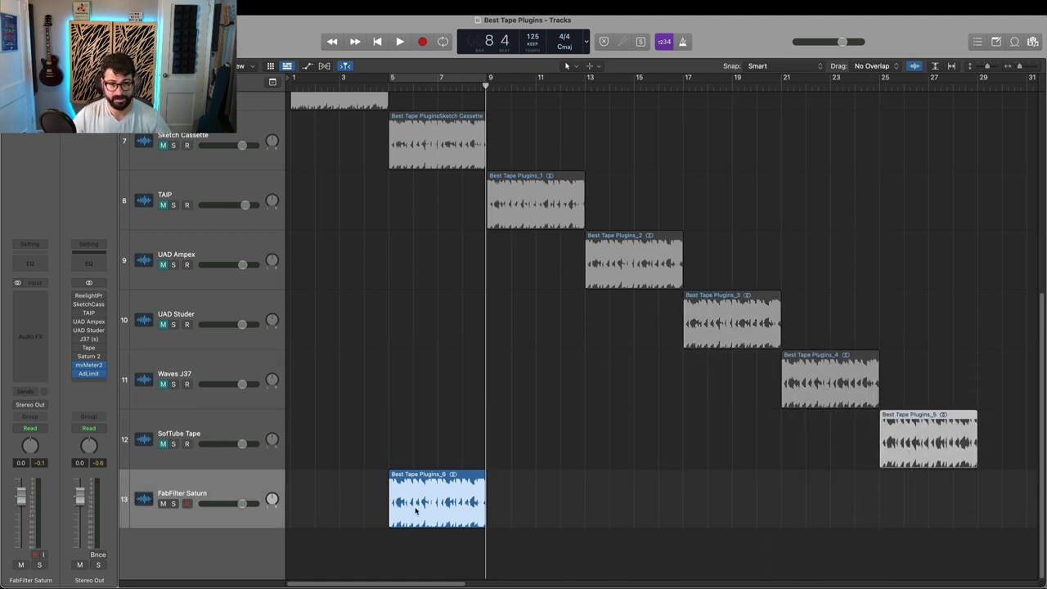
pyautogui.moveTo(413, 501); pyautogui.dragTo(994, 501)
# - Select all printed tape tracks from Reelight to FabFilter Saturn and solo them together
pyautogui.scroll(3, 619, 459)
pyautogui.scroll(1, 292, 301)
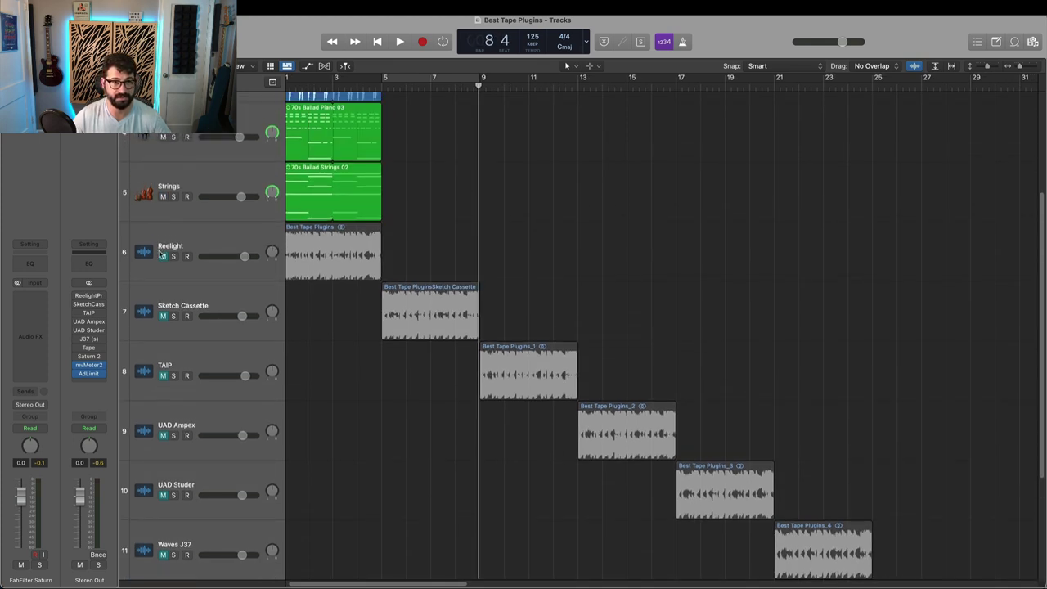
pyautogui.click(195, 220)
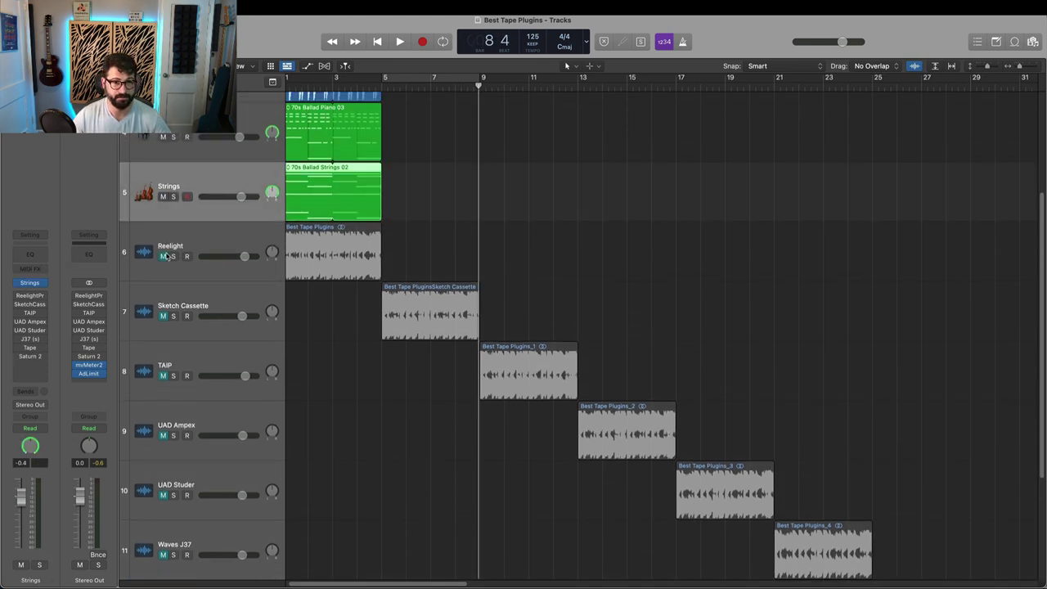
pyautogui.click(197, 235)
pyautogui.scroll(-5, 198, 344)
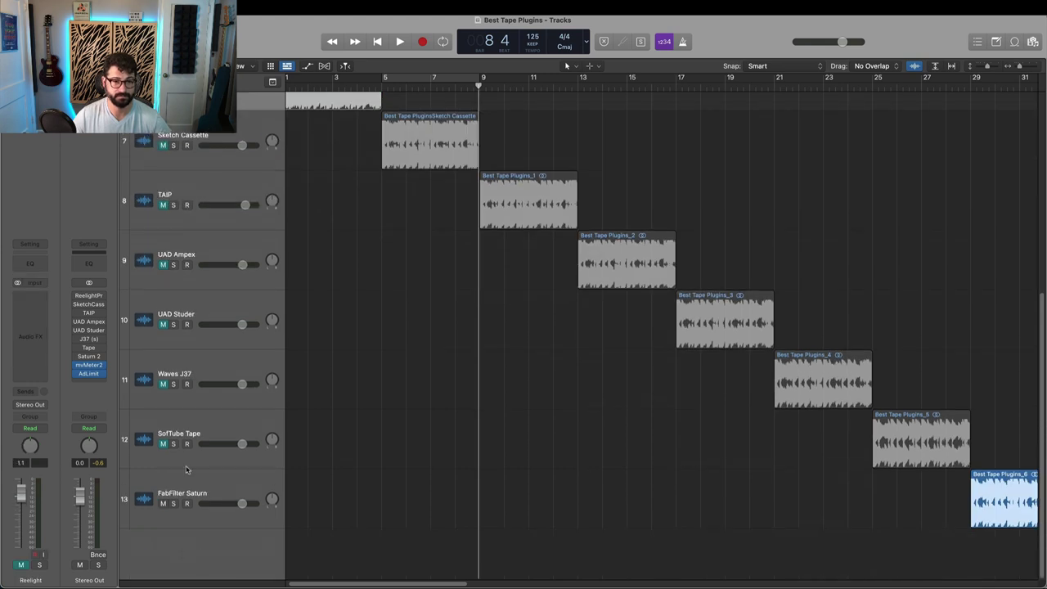
pyautogui.keyDown('shift'); pyautogui.click(197, 481); pyautogui.keyUp('shift')
pyautogui.click(172, 503)
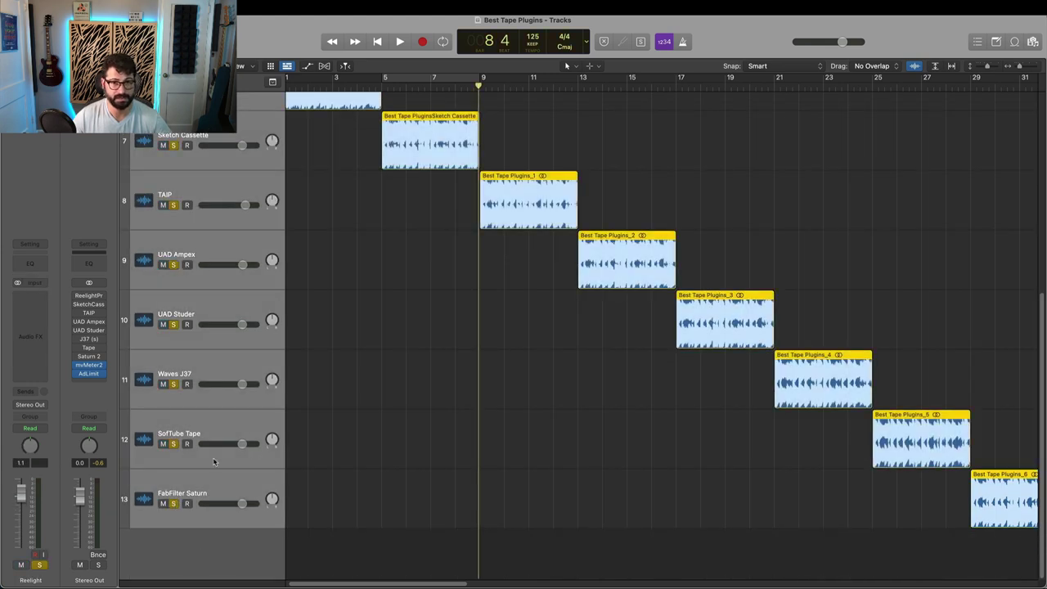
pyautogui.scroll(3, 299, 396)
pyautogui.scroll(1, 299, 396)
pyautogui.scroll(-5, 659, 434)
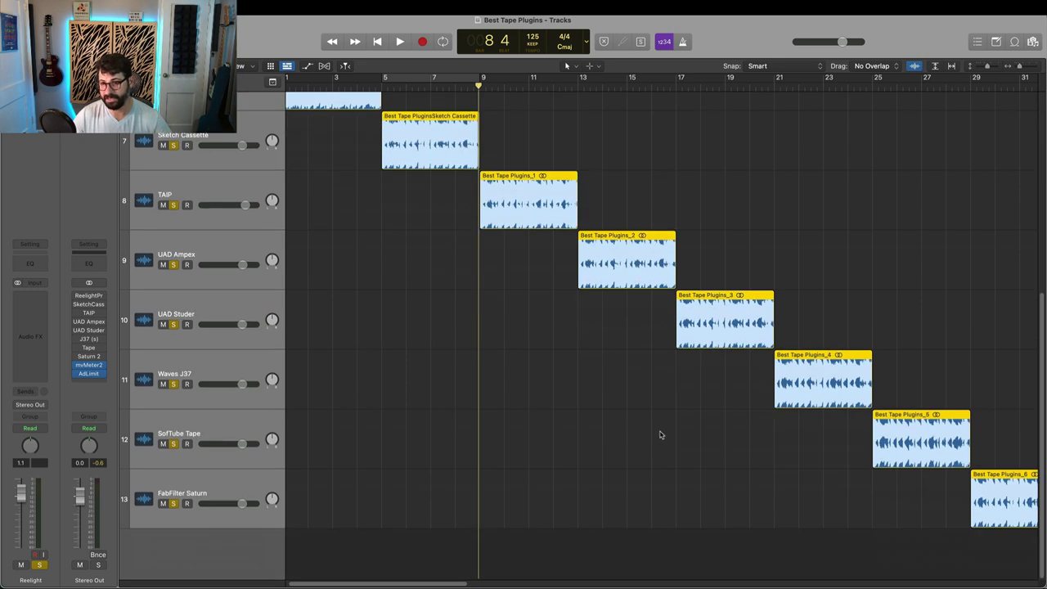
pyautogui.scroll(2, 418, 374)
pyautogui.scroll(1, 217, 238)
pyautogui.scroll(-4, 221, 270)
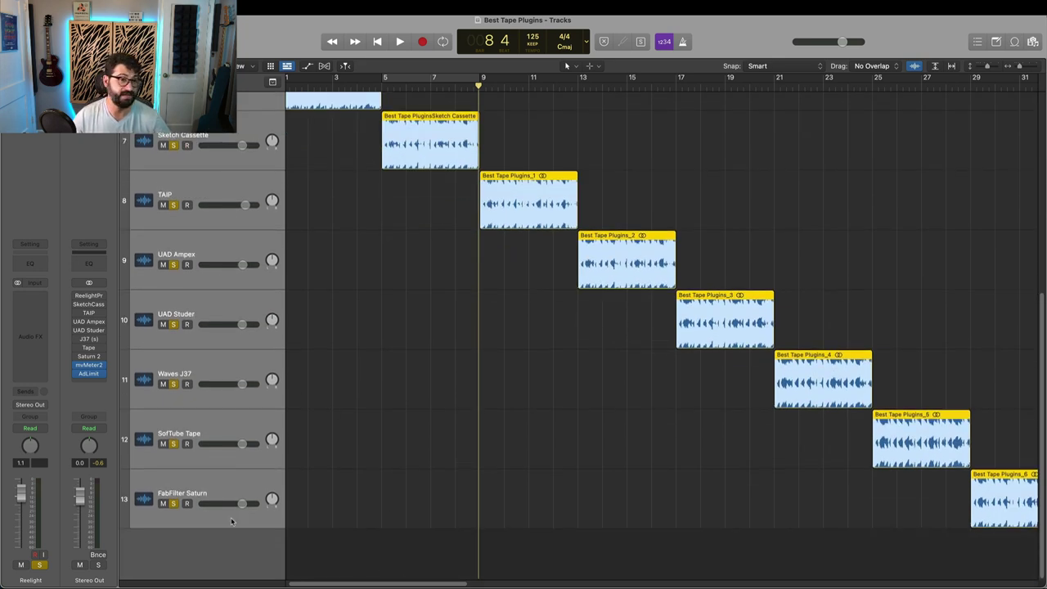
pyautogui.scroll(5, 465, 362)
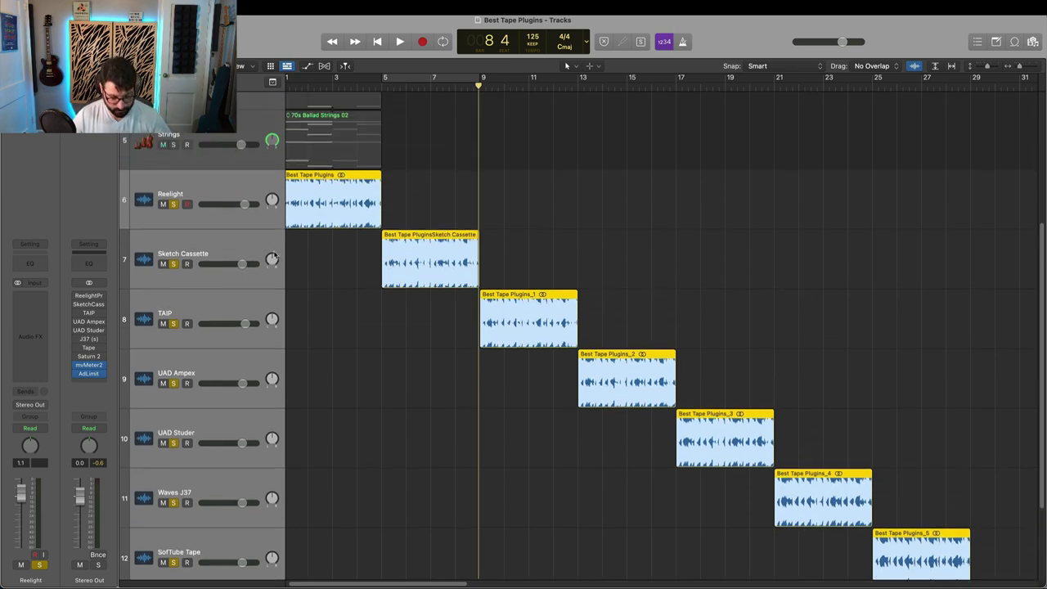
# - Check the soloed tape channels in the mixer, widen the track headers and close the mixer
pyautogui.press('x')
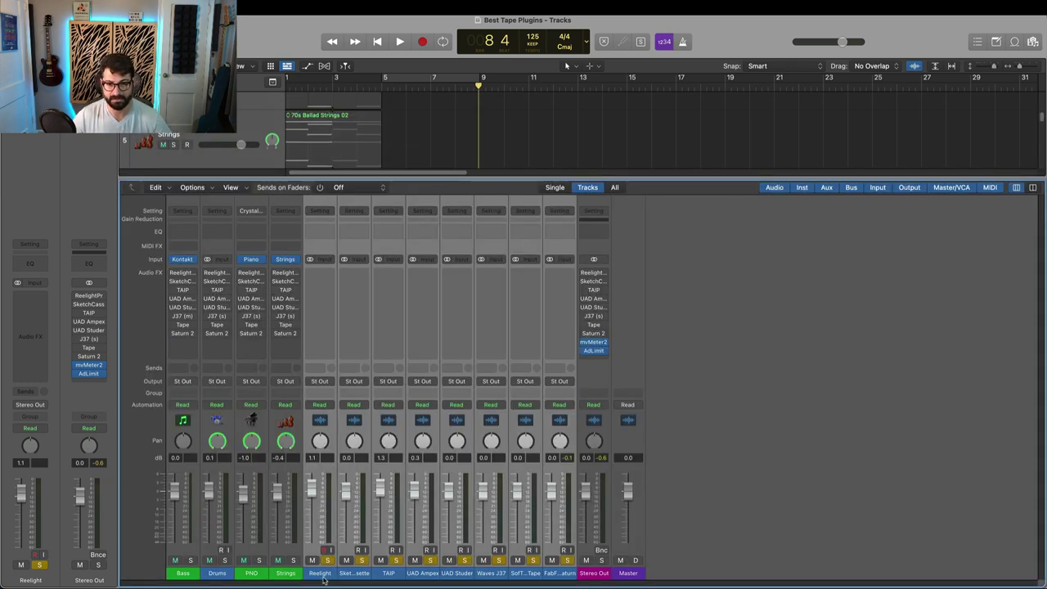
pyautogui.click(620, 561)
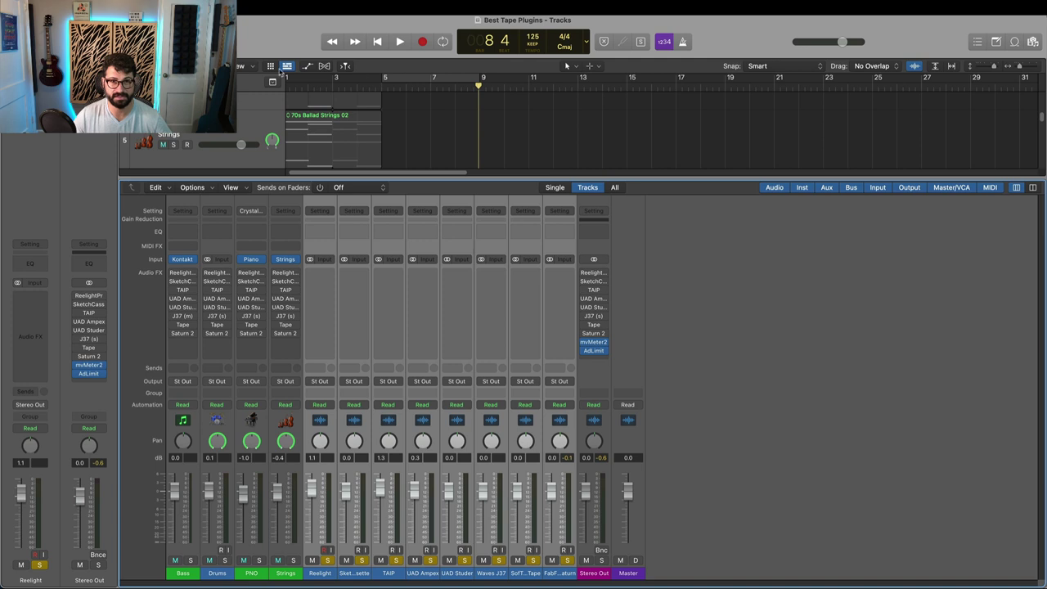
pyautogui.moveTo(286, 79); pyautogui.dragTo(365, 78)
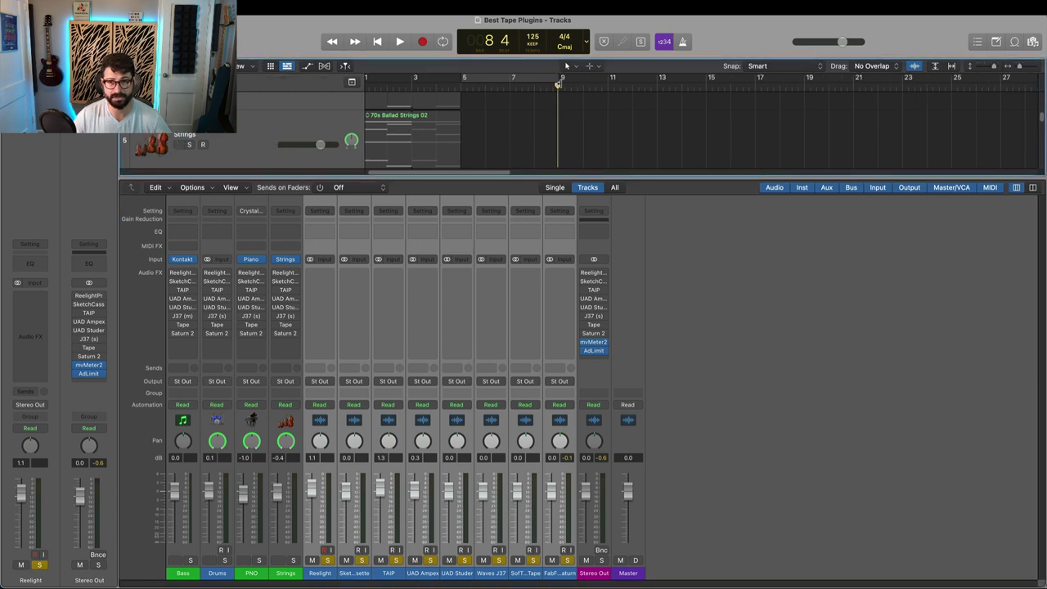
pyautogui.press('x')
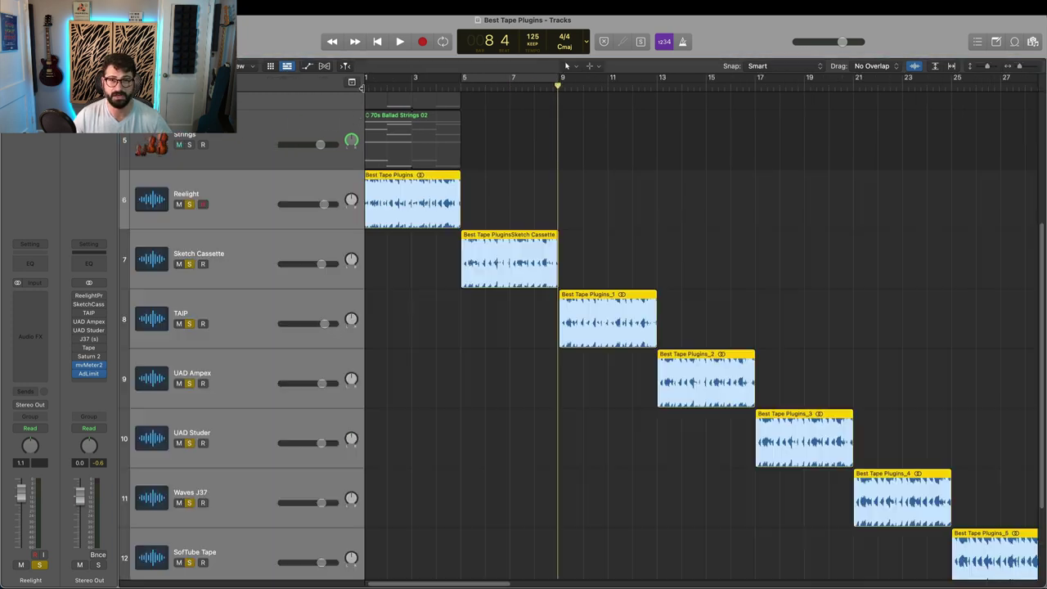
# - Set the cycle range to bars 1 to 33 so it spans all the staggered tape regions
pyautogui.moveTo(368, 80); pyautogui.dragTo(893, 123)
pyautogui.scroll(-3, 830, 238)
pyautogui.hscroll(3, 830, 237)
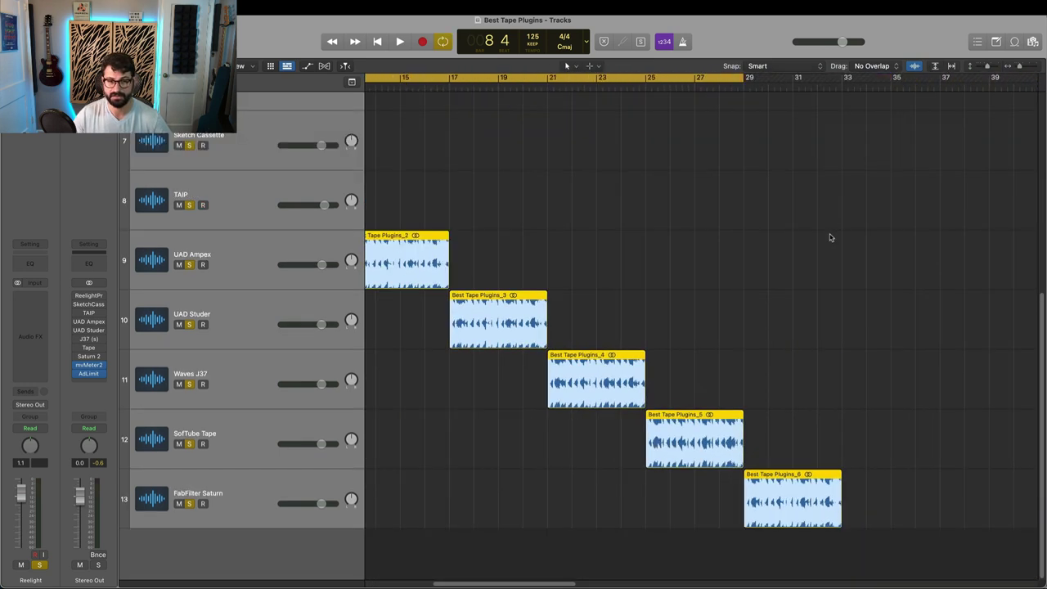
pyautogui.moveTo(742, 79); pyautogui.dragTo(839, 93)
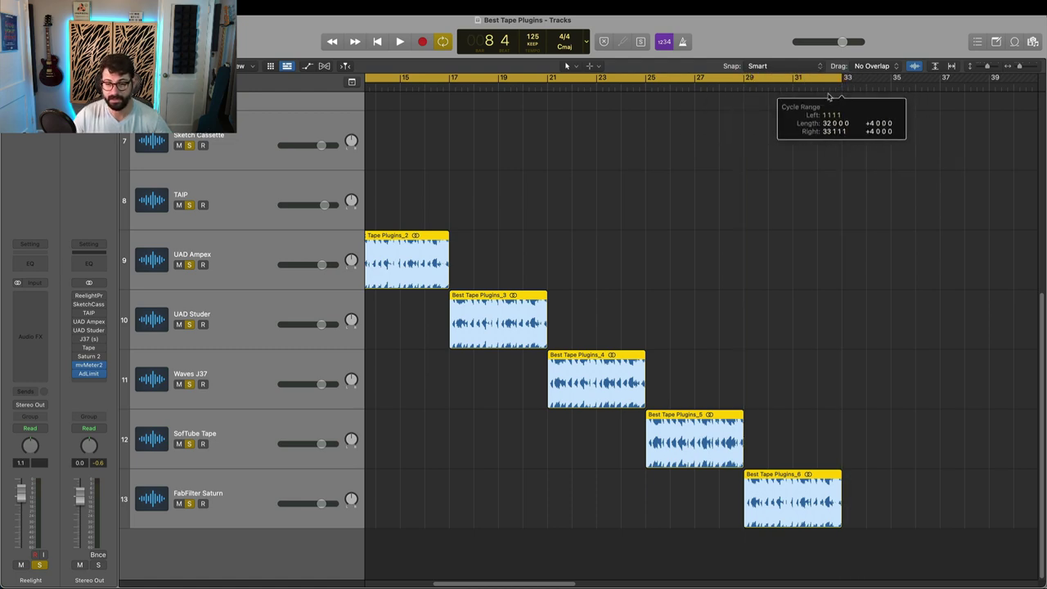
pyautogui.scroll(5, 561, 383)
pyautogui.hscroll(-4, 561, 384)
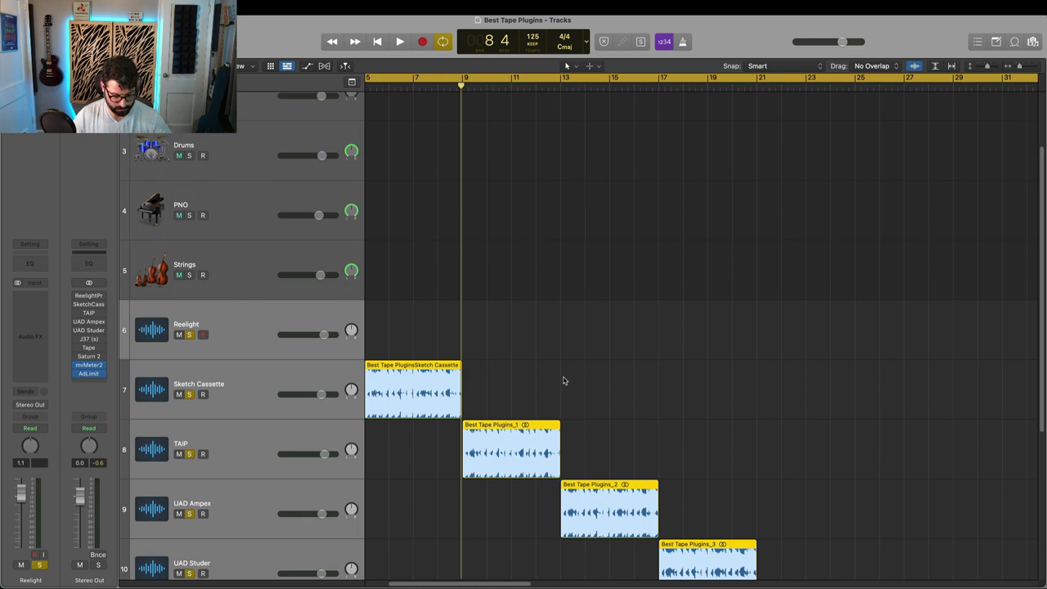
# - Play bars 1 to 33 with the mixer open to compare the printed tape versions in sequence, and close the mixer
pyautogui.press('x')
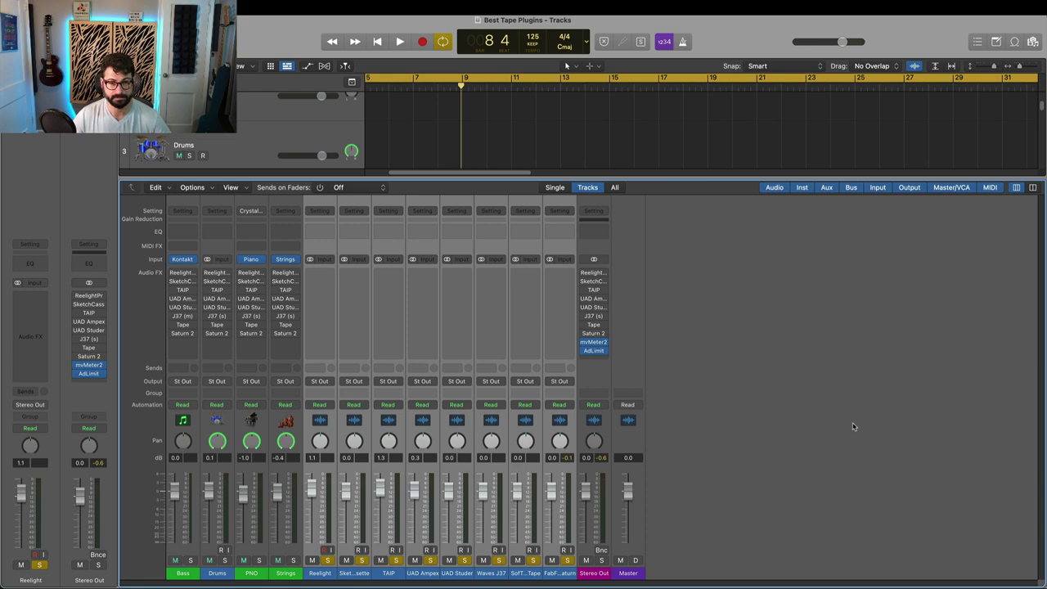
pyautogui.press('space')
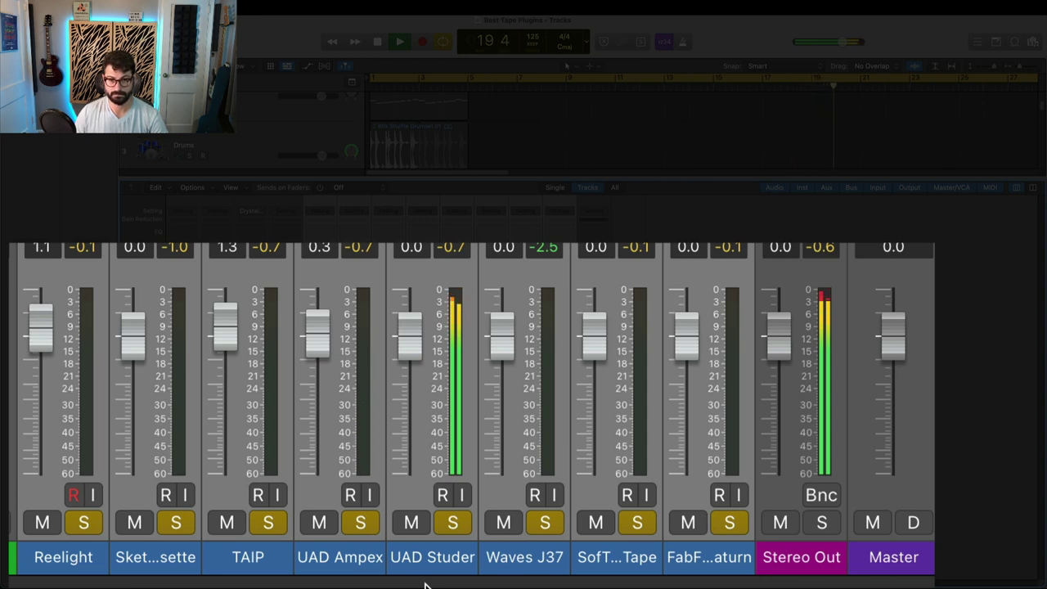
pyautogui.click(492, 577)
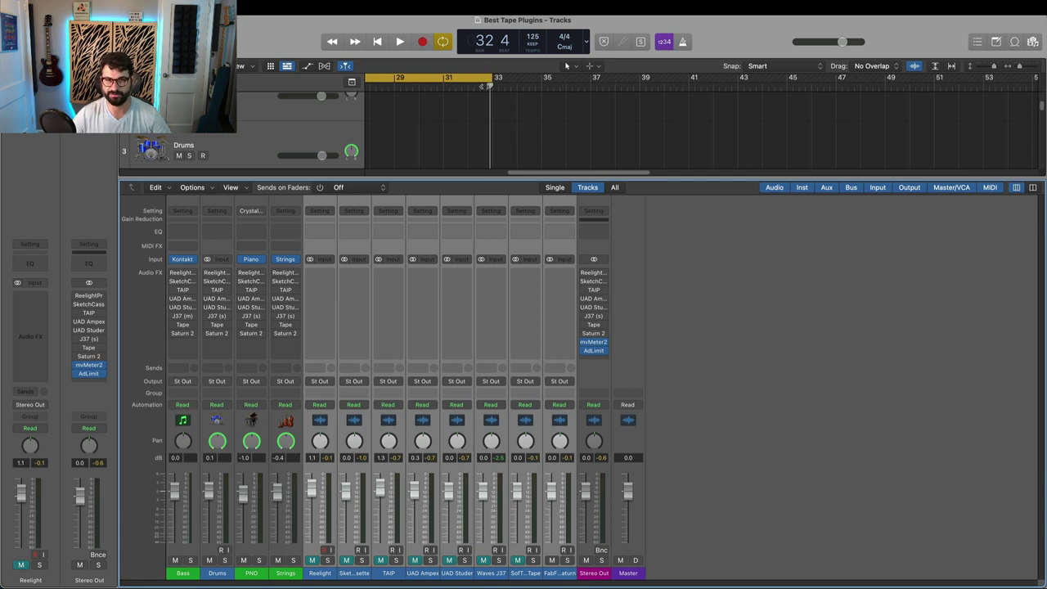
pyautogui.press('x')
# - Shorten the cycle range to bars 1 to 5, covering only the dry instrument regions
pyautogui.scroll(-6, 511, 110)
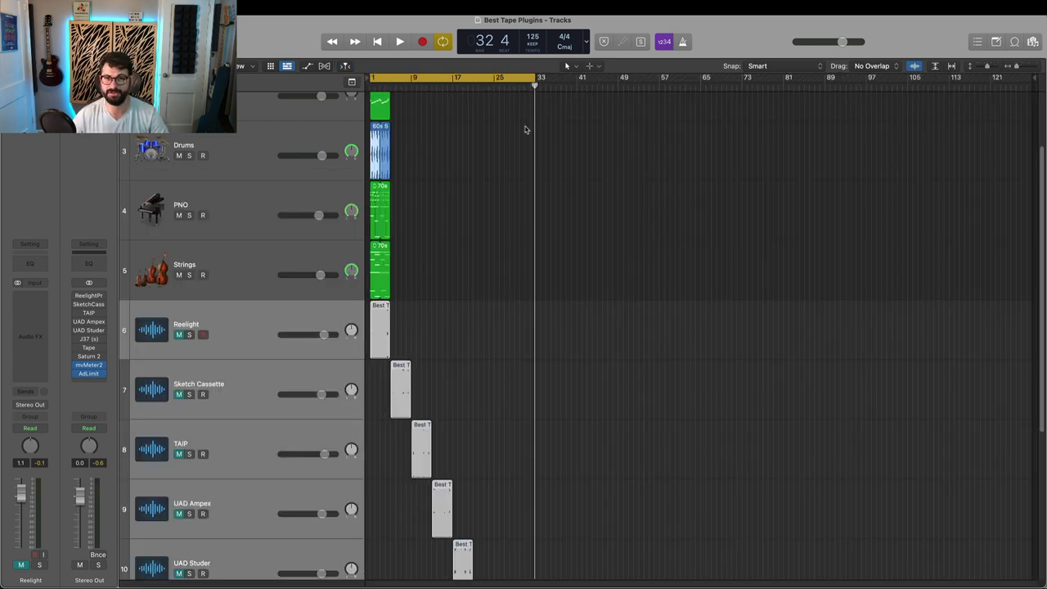
pyautogui.moveTo(534, 79); pyautogui.dragTo(387, 105)
pyautogui.scroll(3, 397, 139)
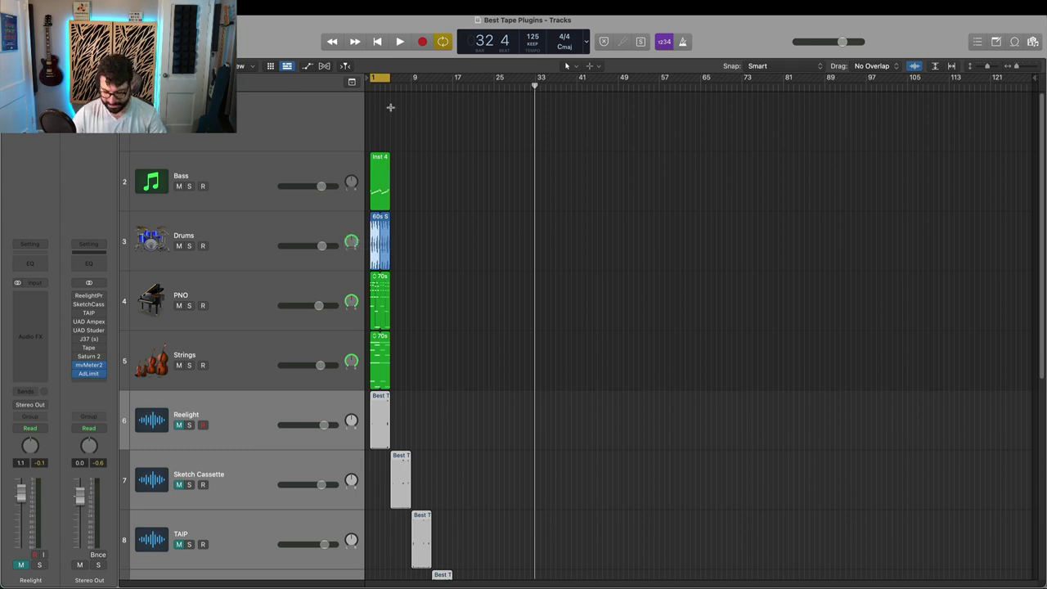
pyautogui.scroll(8, 401, 102)
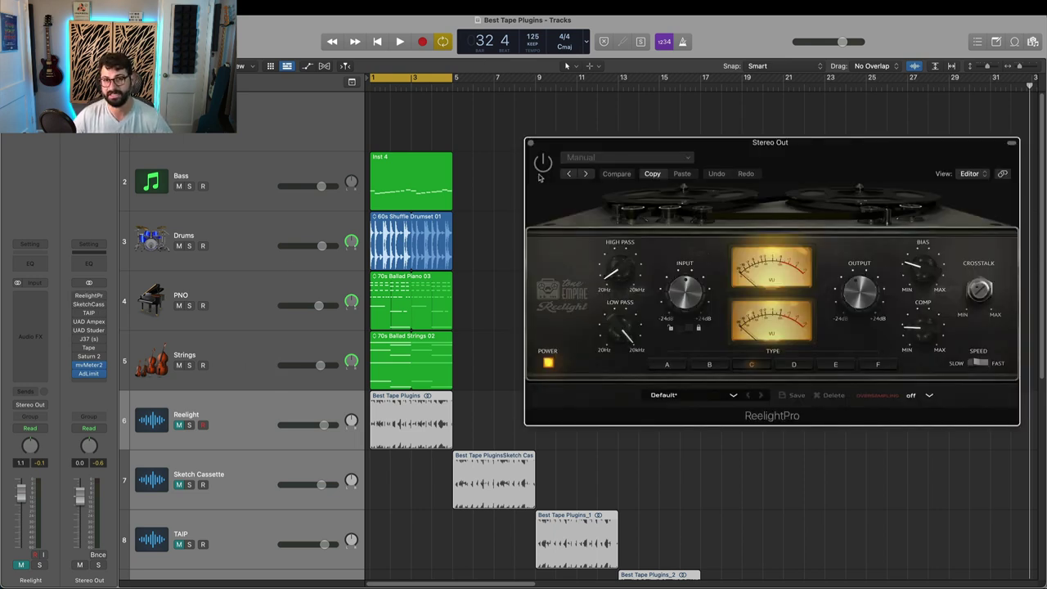
# - Enable the ReelightPro plugin on the Stereo Out and move its window closer to the regions
pyautogui.click(541, 163)
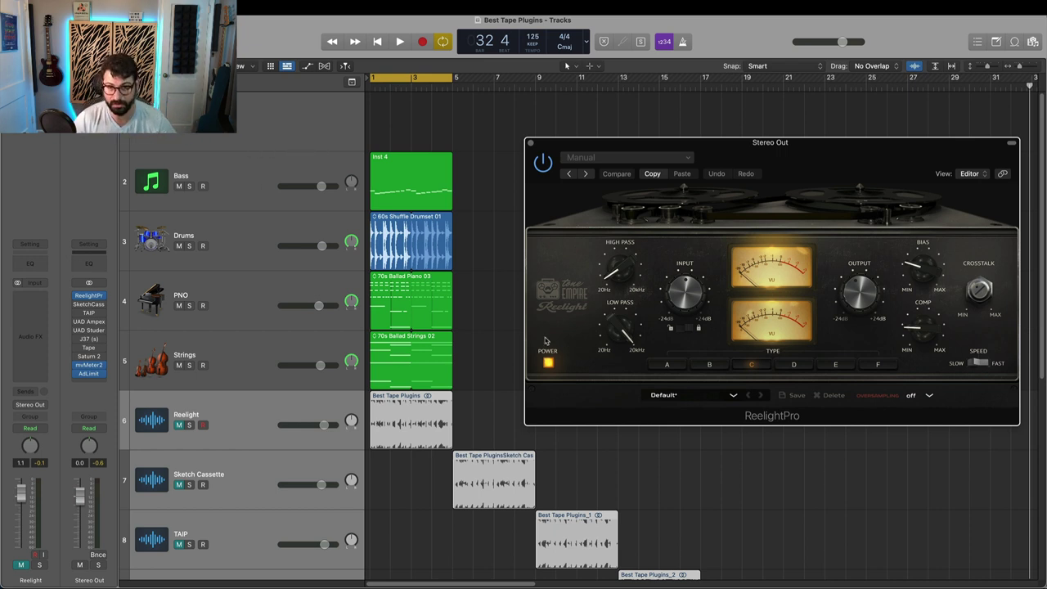
pyautogui.moveTo(764, 163); pyautogui.dragTo(719, 171)
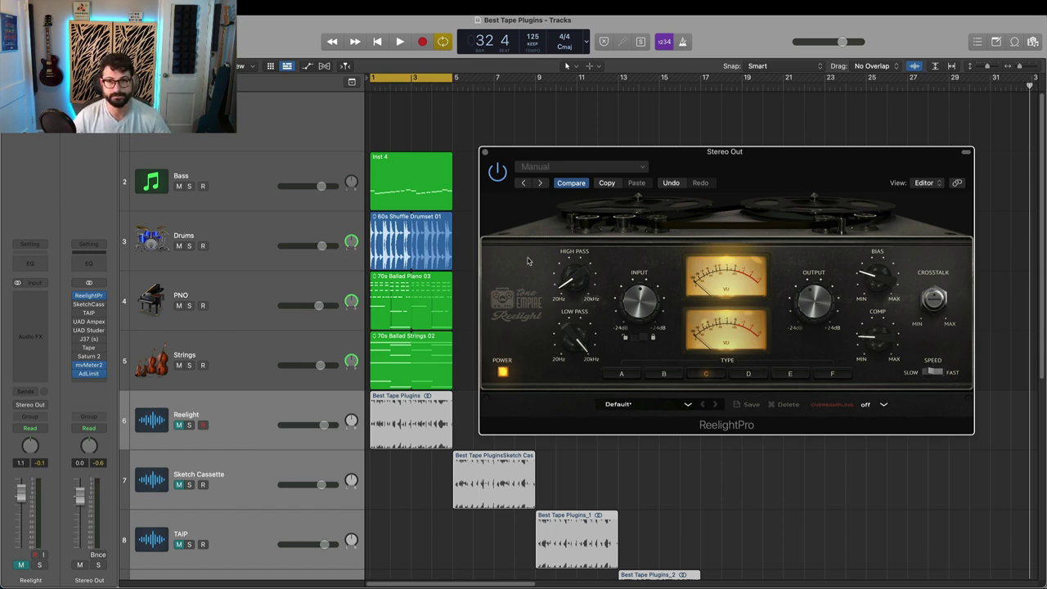
# - Play the loop with ReelightPro's Bias turned down to minimum, audition tape types A through F, and return to type A
pyautogui.press('space')
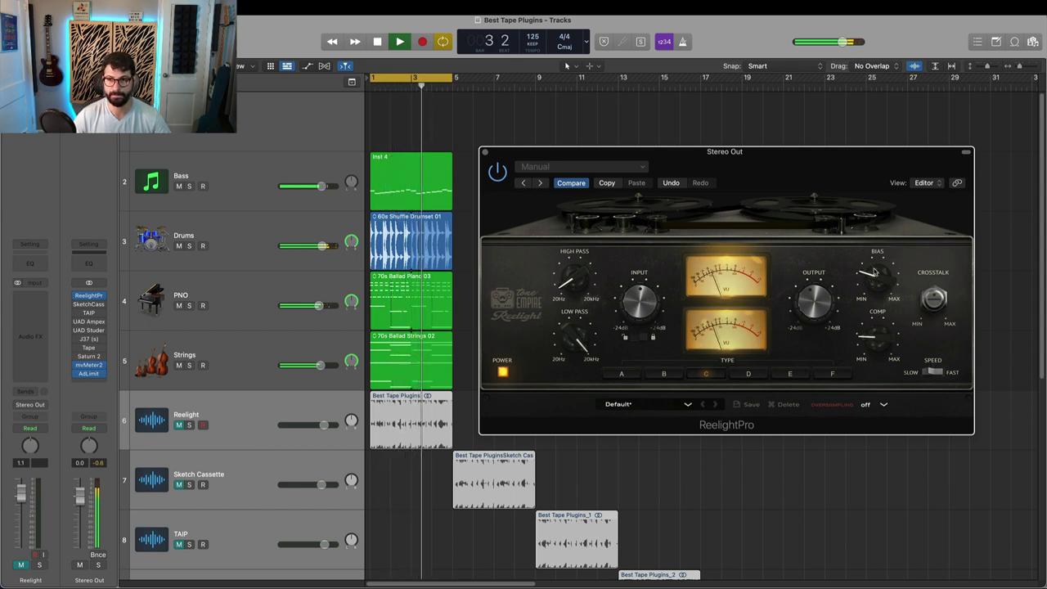
pyautogui.moveTo(869, 277); pyautogui.dragTo(845, 326)
pyautogui.click(622, 374)
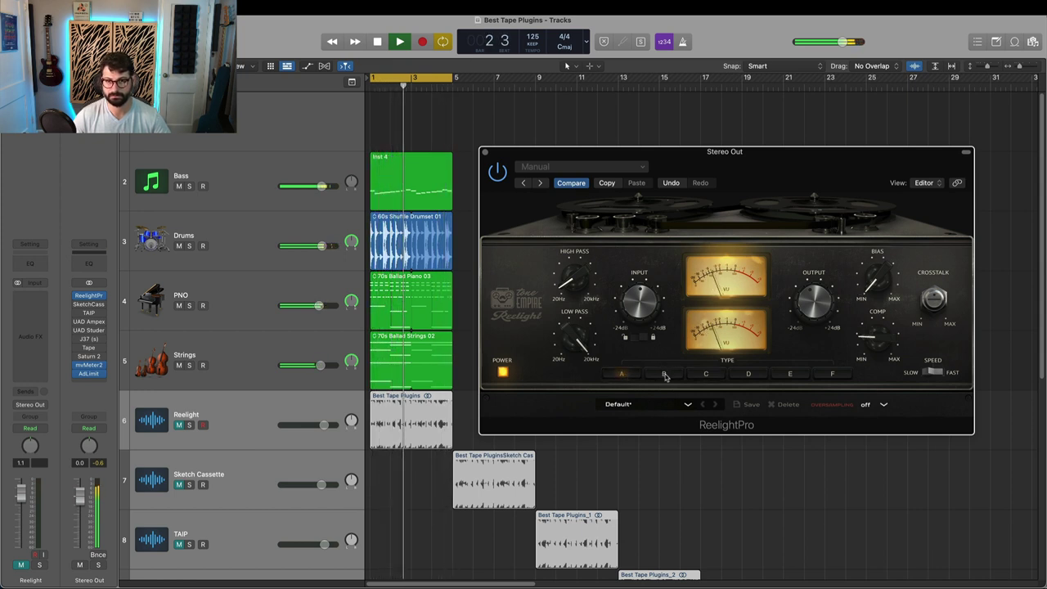
pyautogui.click(664, 374)
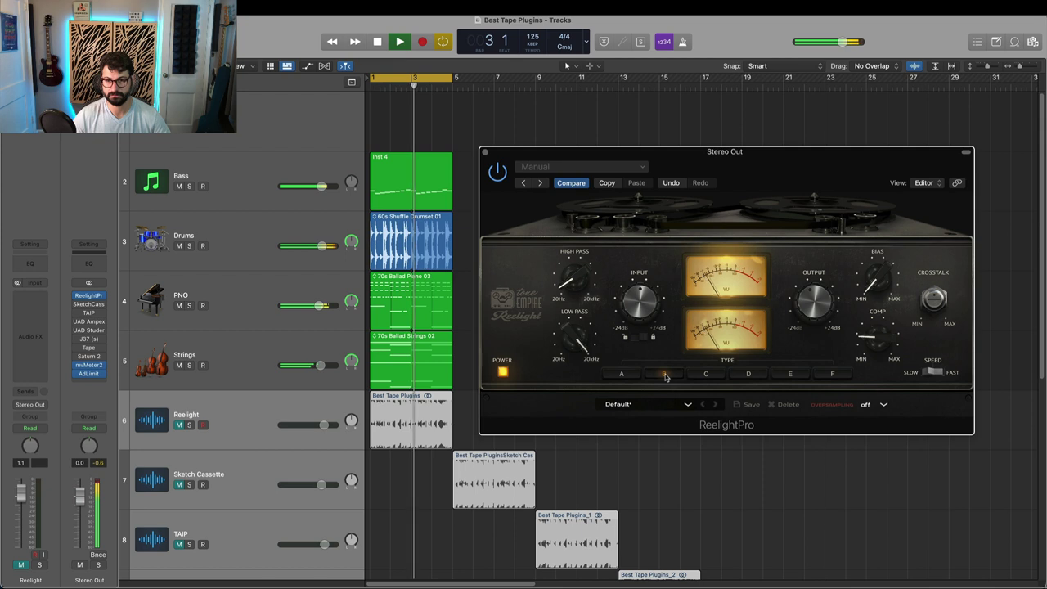
pyautogui.click(707, 374)
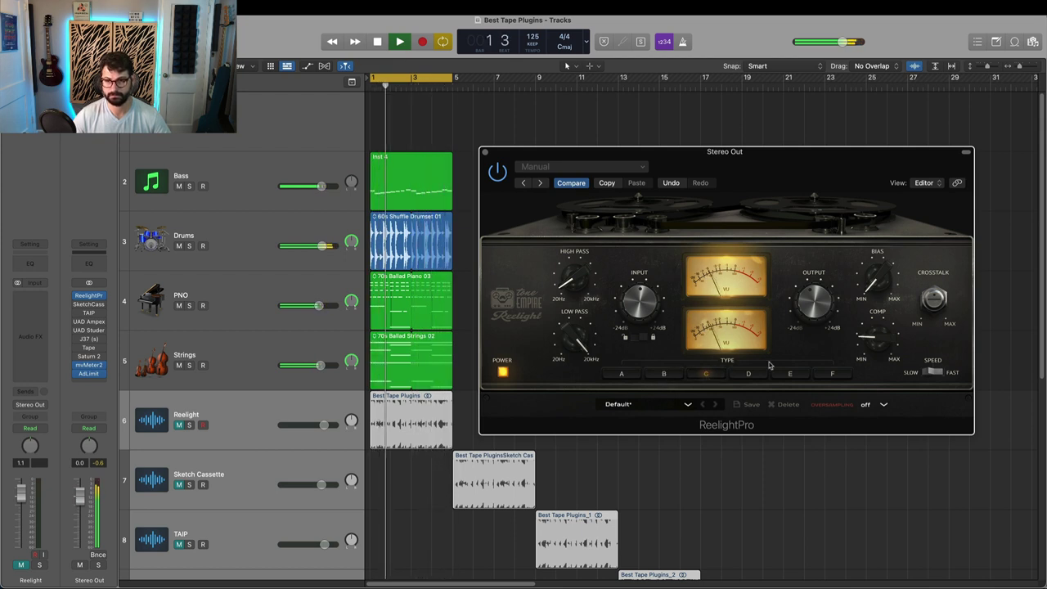
pyautogui.click(747, 374)
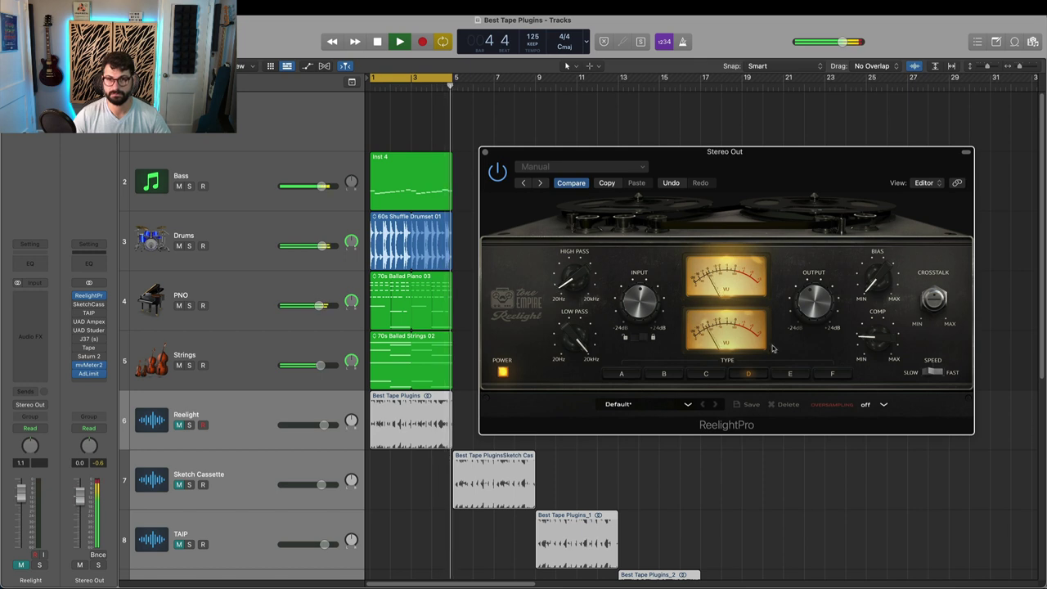
pyautogui.click(789, 373)
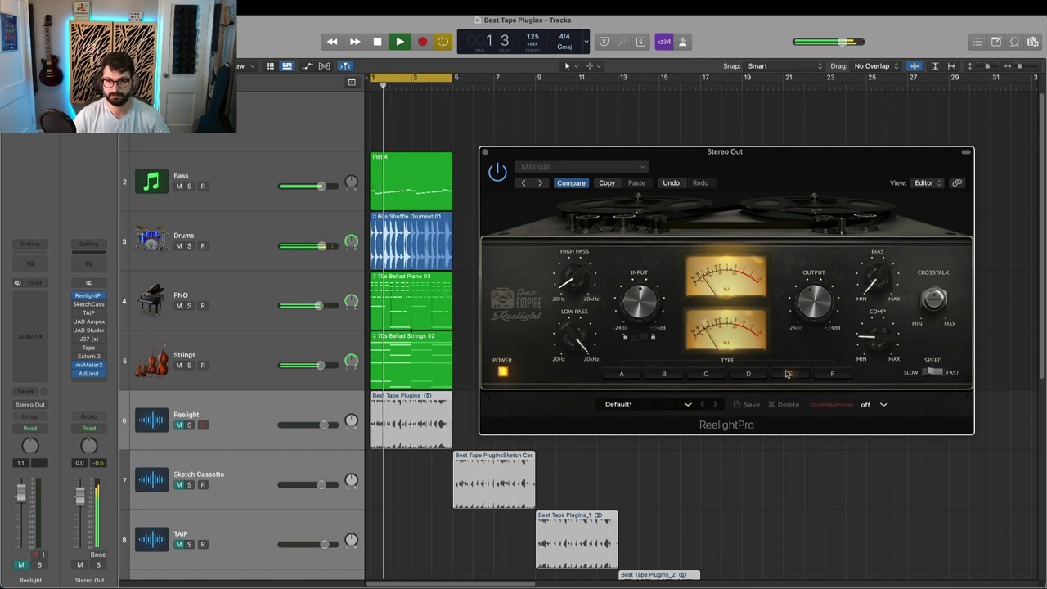
pyautogui.click(833, 374)
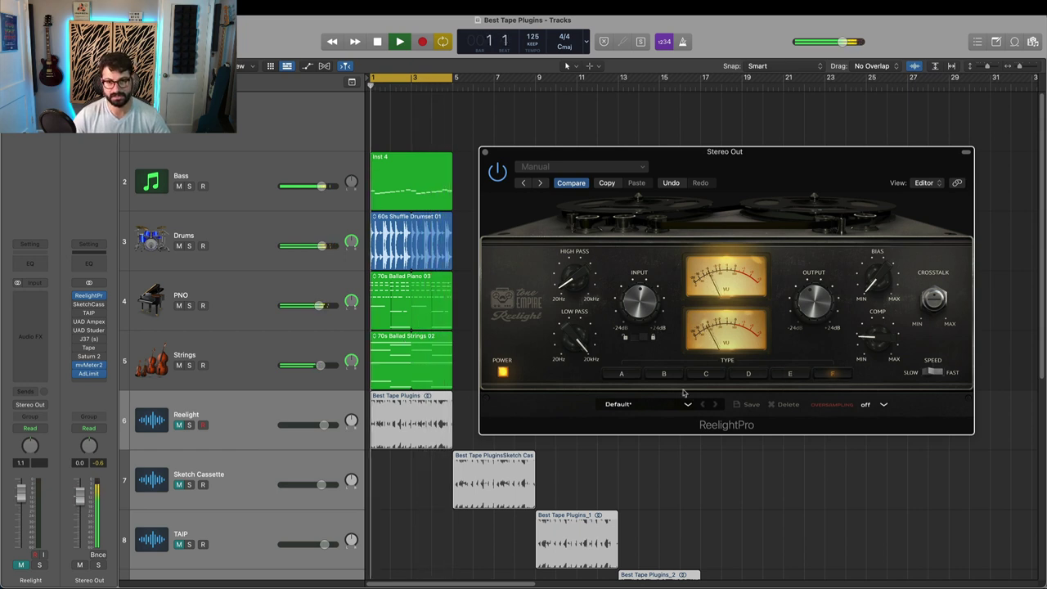
pyautogui.click(626, 373)
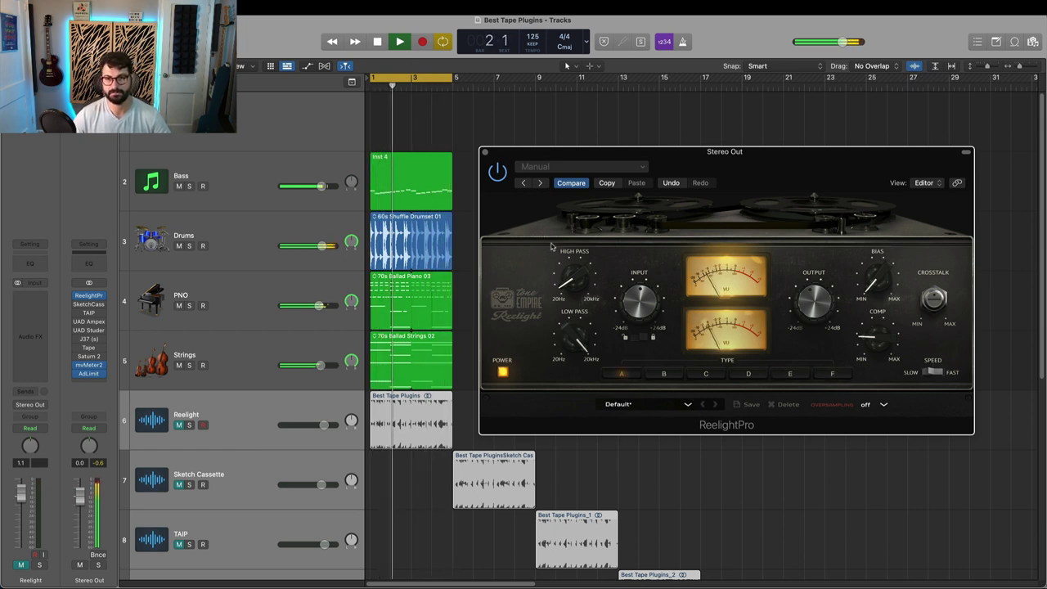
# - Fine-tune ReelightPro's High Pass, Bias and Comp slightly upward, switch it to type B, and close its window
pyautogui.moveTo(551, 272); pyautogui.dragTo(562, 275)
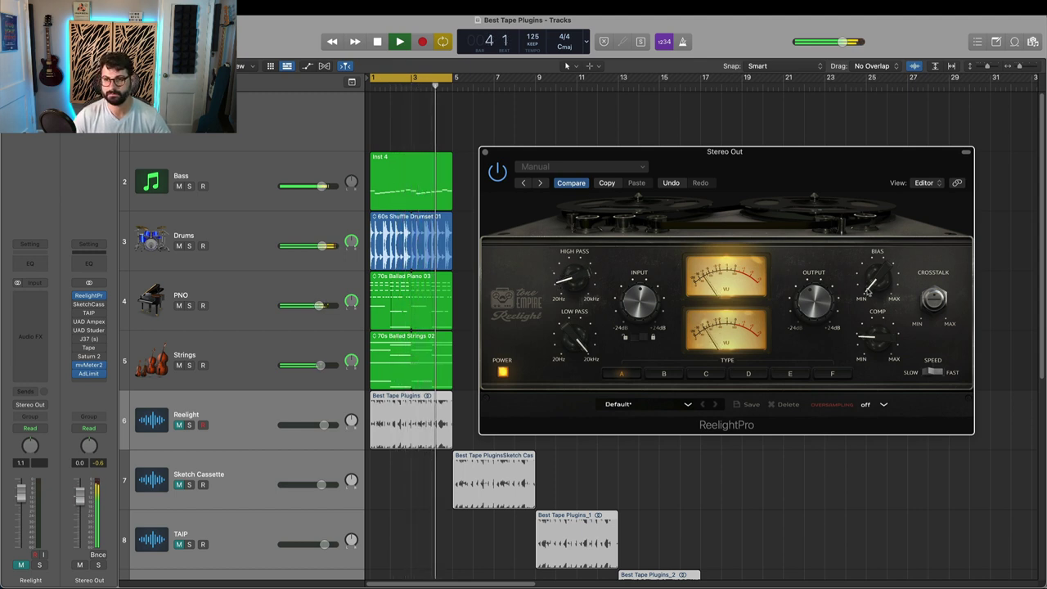
pyautogui.moveTo(865, 278); pyautogui.dragTo(880, 258)
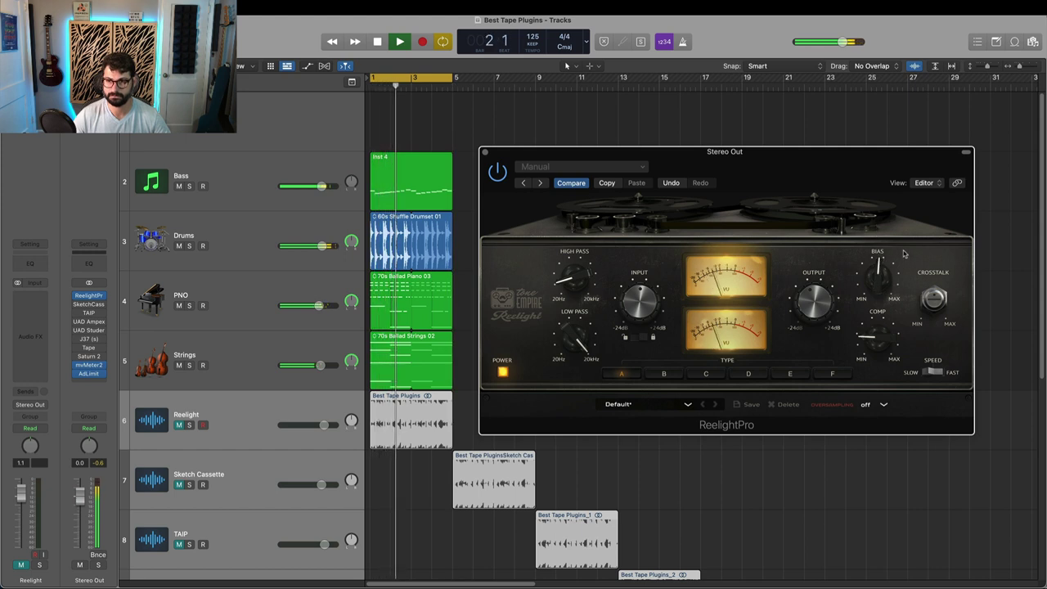
pyautogui.moveTo(880, 275); pyautogui.dragTo(844, 359)
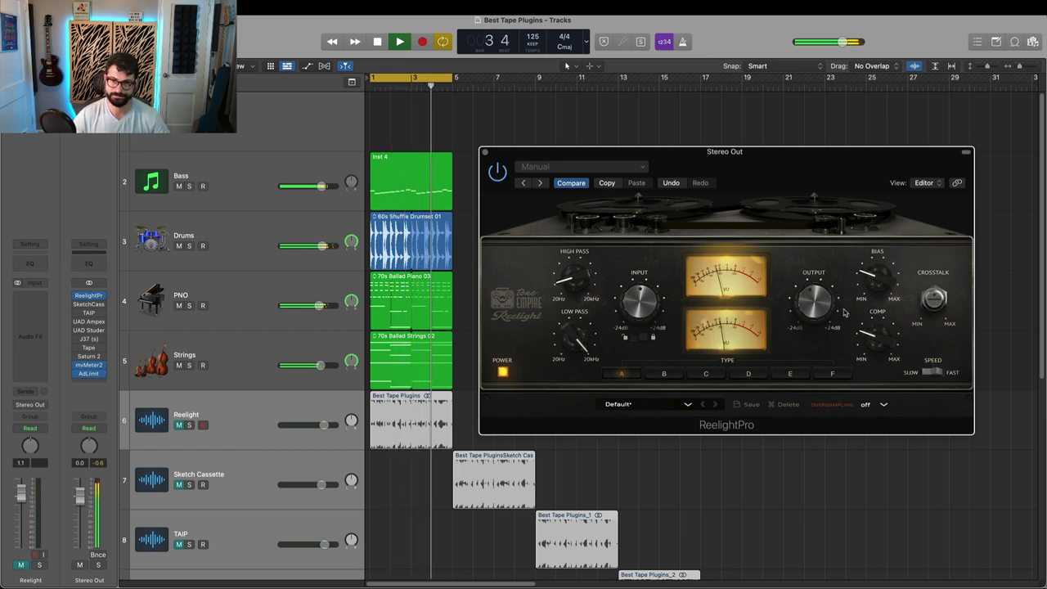
pyautogui.click(667, 373)
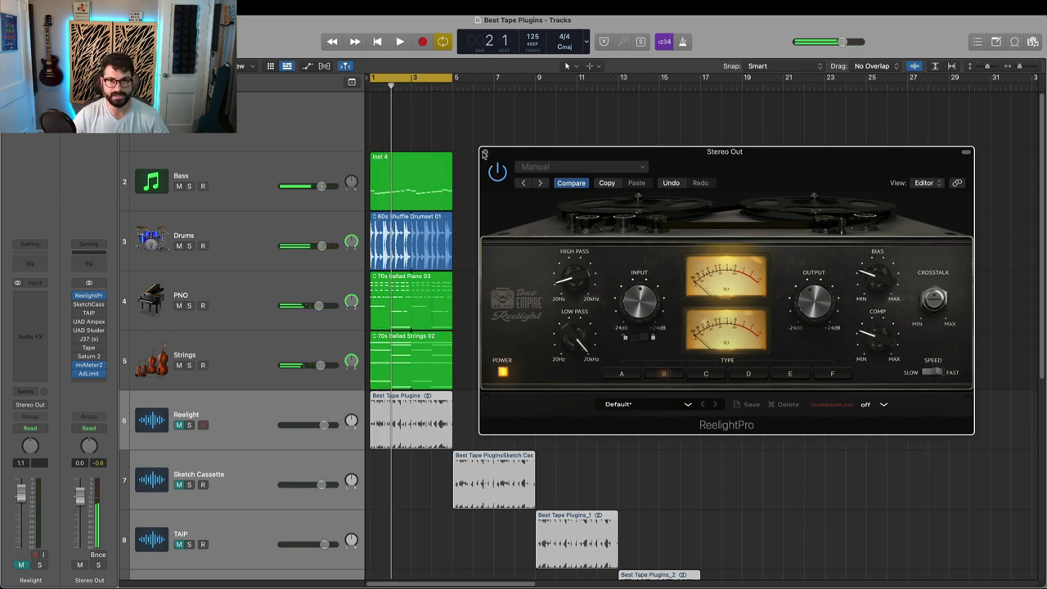
pyautogui.click(484, 154)
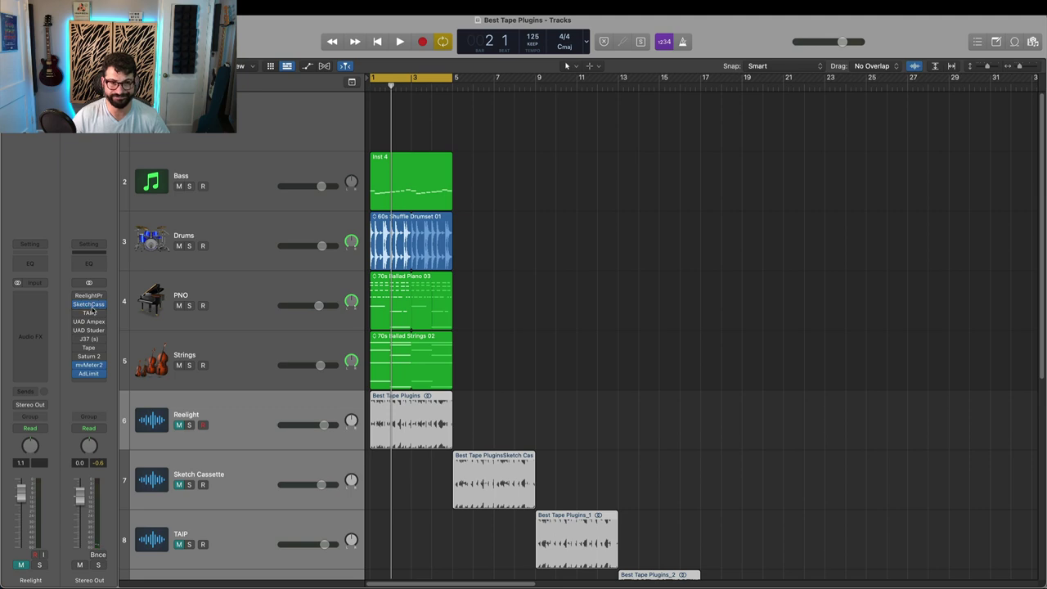
# - Open SketchCassette II on the Stereo Out, move its window closer to the regions, and slightly adjust its output level during playback
pyautogui.click(102, 304)
pyautogui.moveTo(831, 194); pyautogui.dragTo(806, 168)
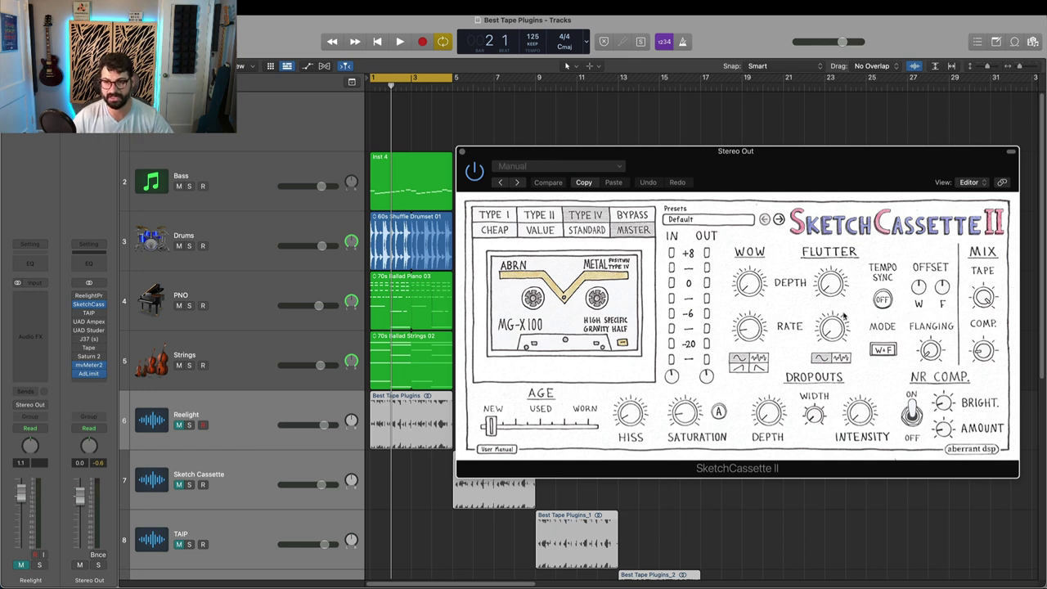
pyautogui.press('space')
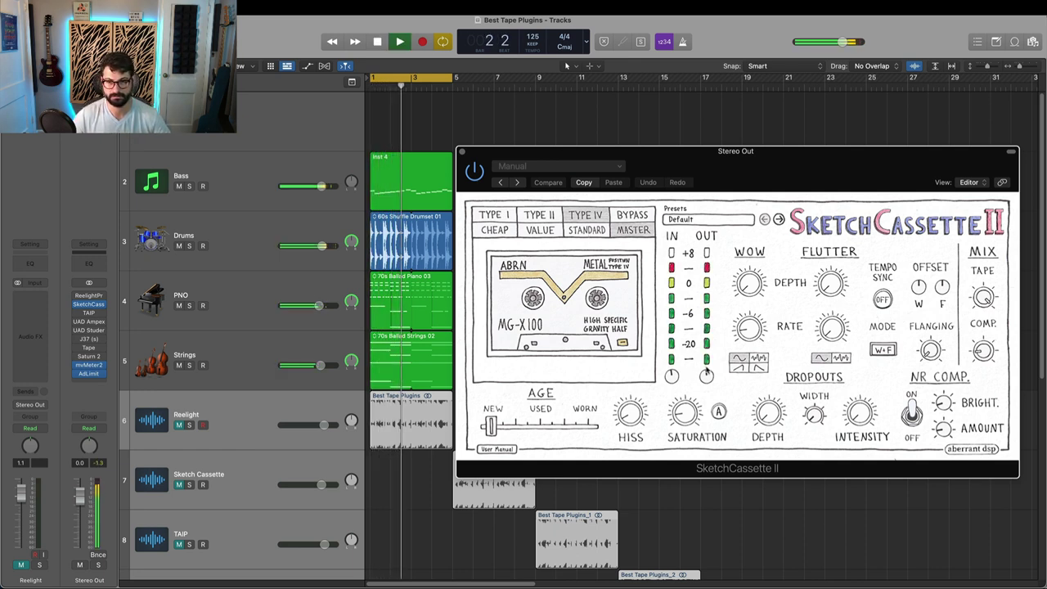
pyautogui.moveTo(705, 374); pyautogui.dragTo(705, 376)
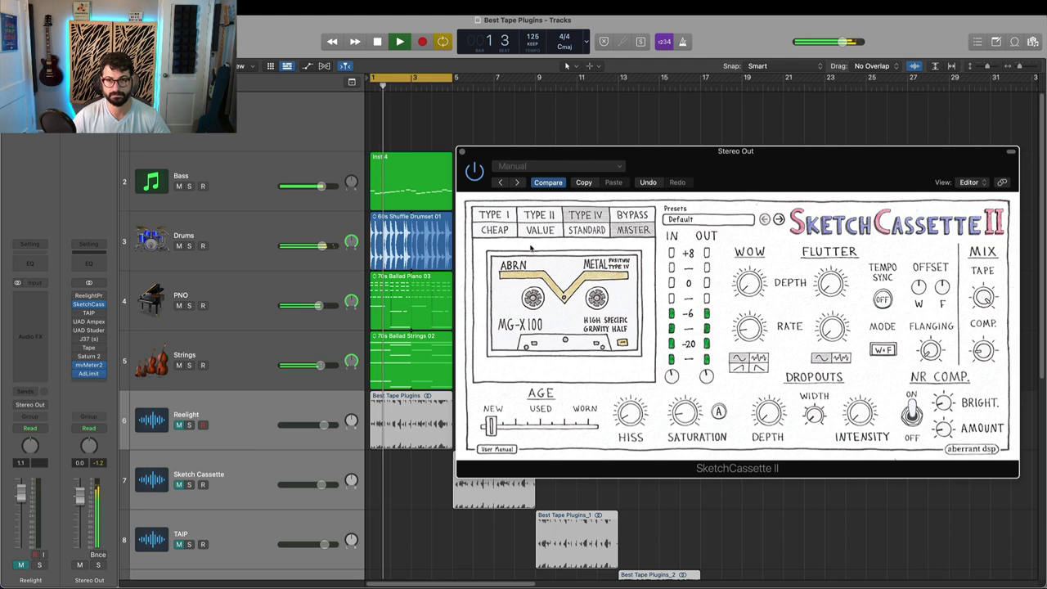
# - Audition SketchCassette II's Type I and Type II tapes at Master quality, and return to Type IV
pyautogui.click(483, 213)
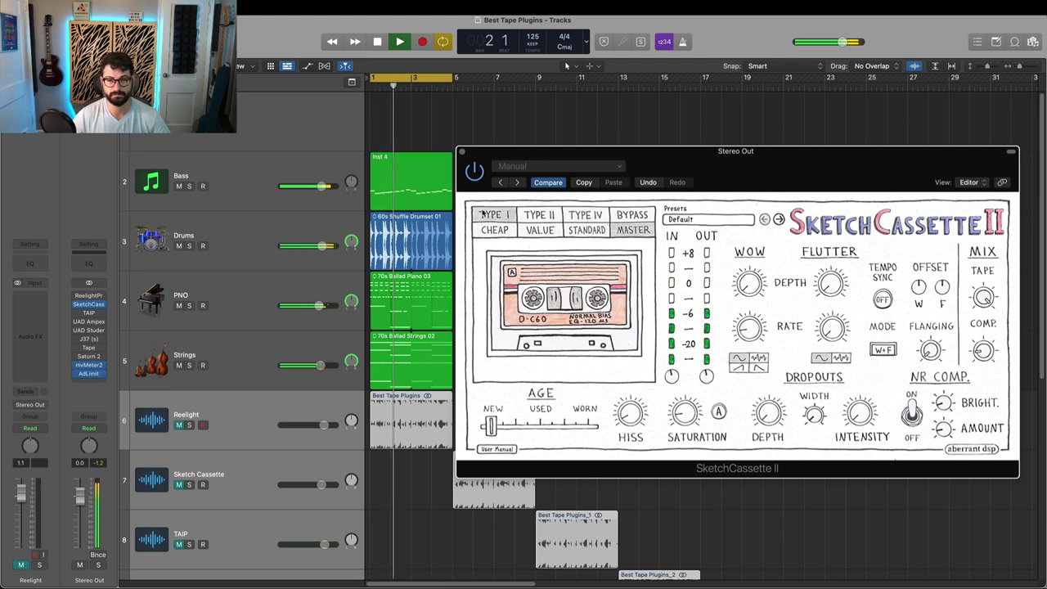
pyautogui.click(534, 215)
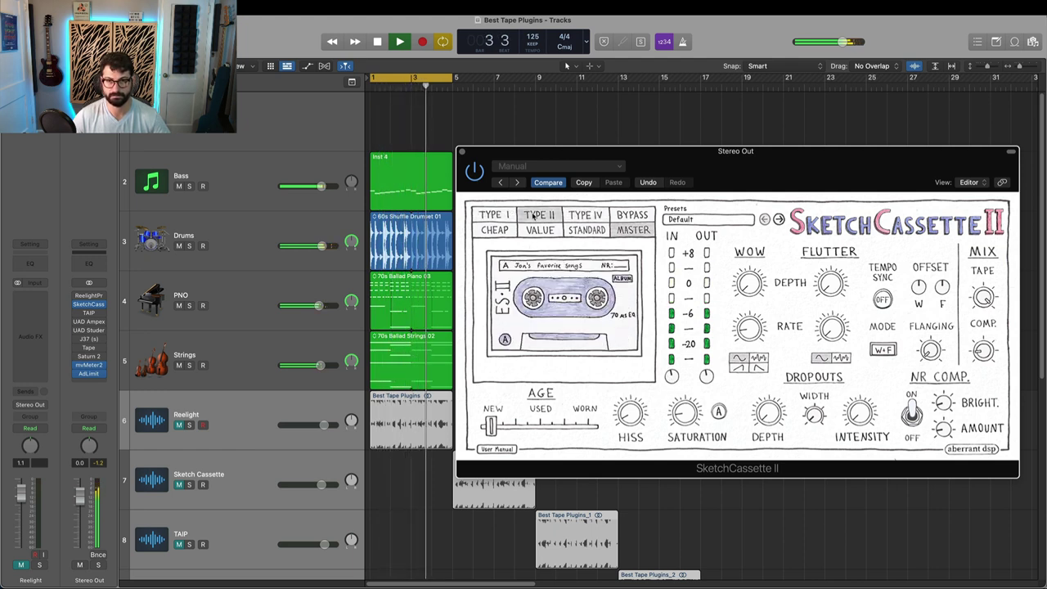
pyautogui.click(590, 215)
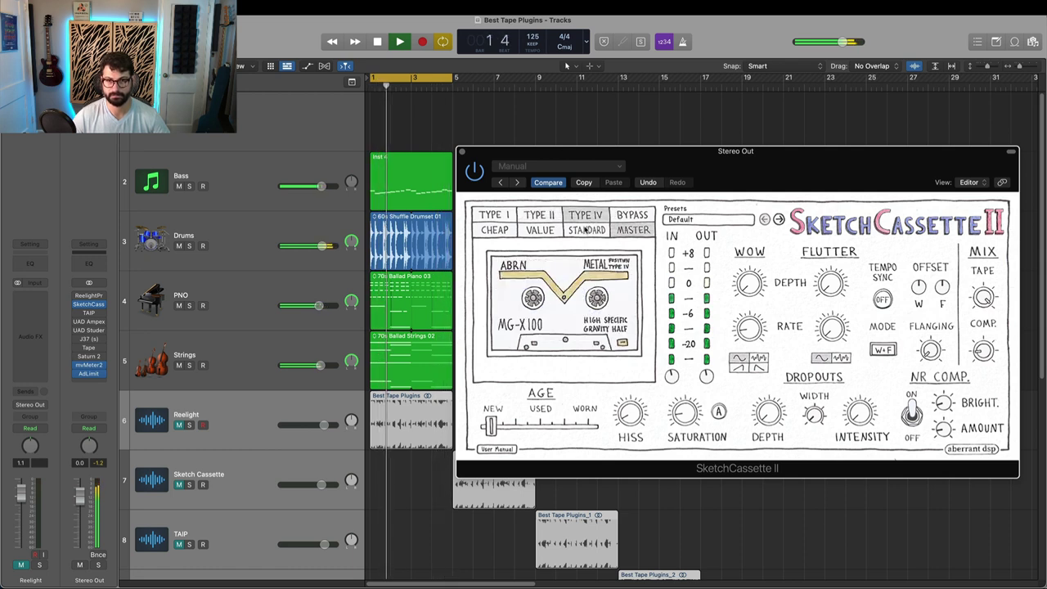
# - Compare the Cheap, Value and Standard qualities on Type I and Type II tapes, and return to Type IV Master
pyautogui.click(586, 230)
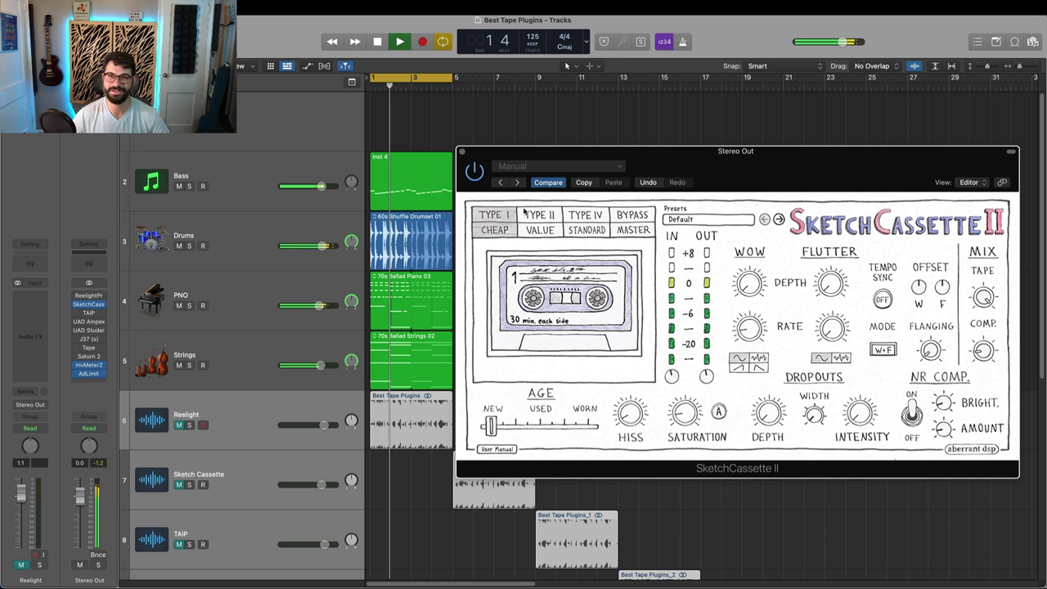
pyautogui.click(542, 231)
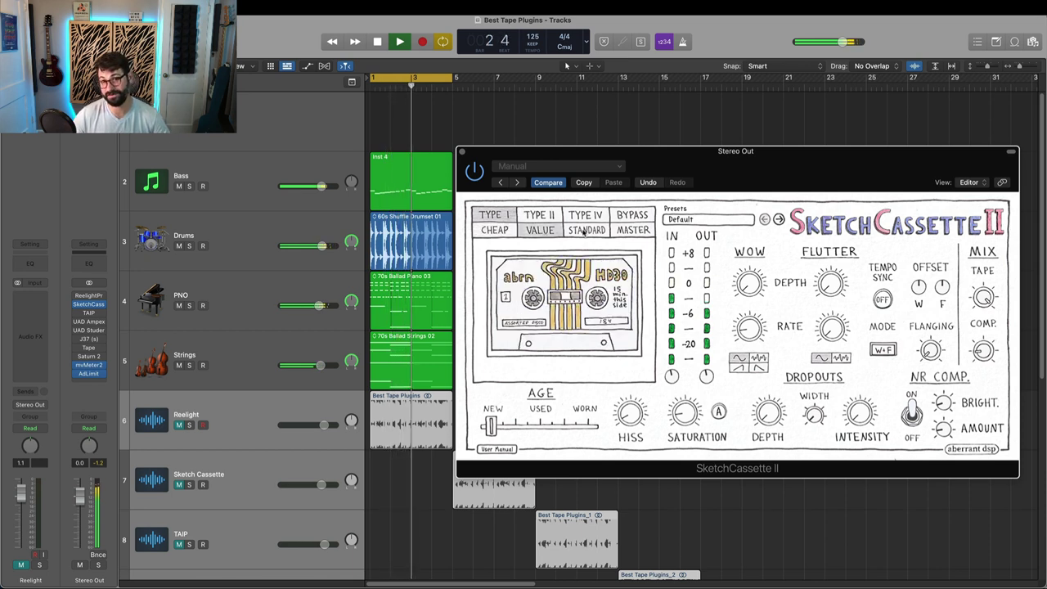
pyautogui.click(589, 231)
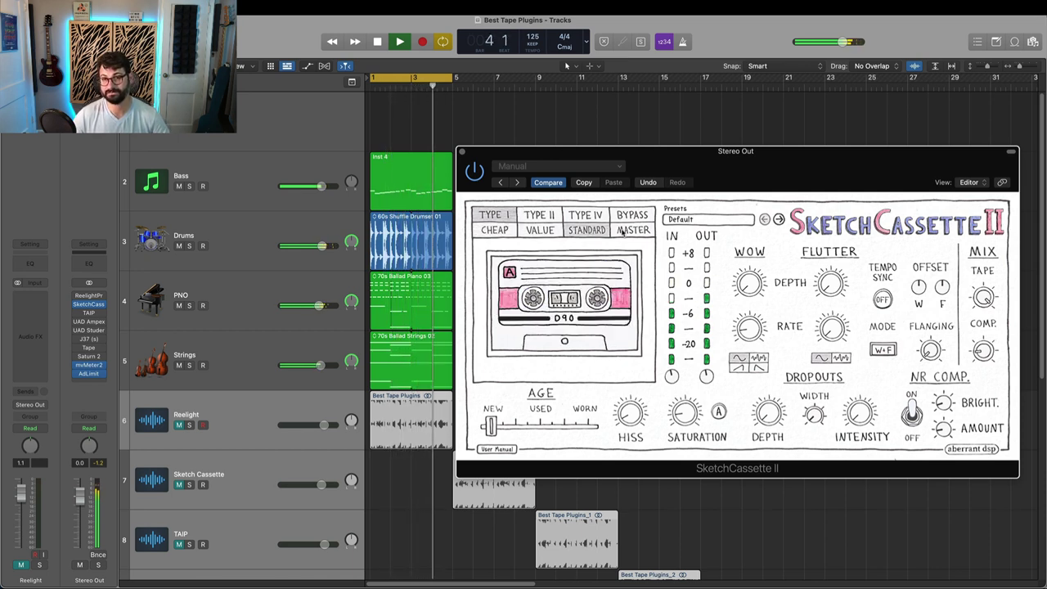
pyautogui.click(542, 216)
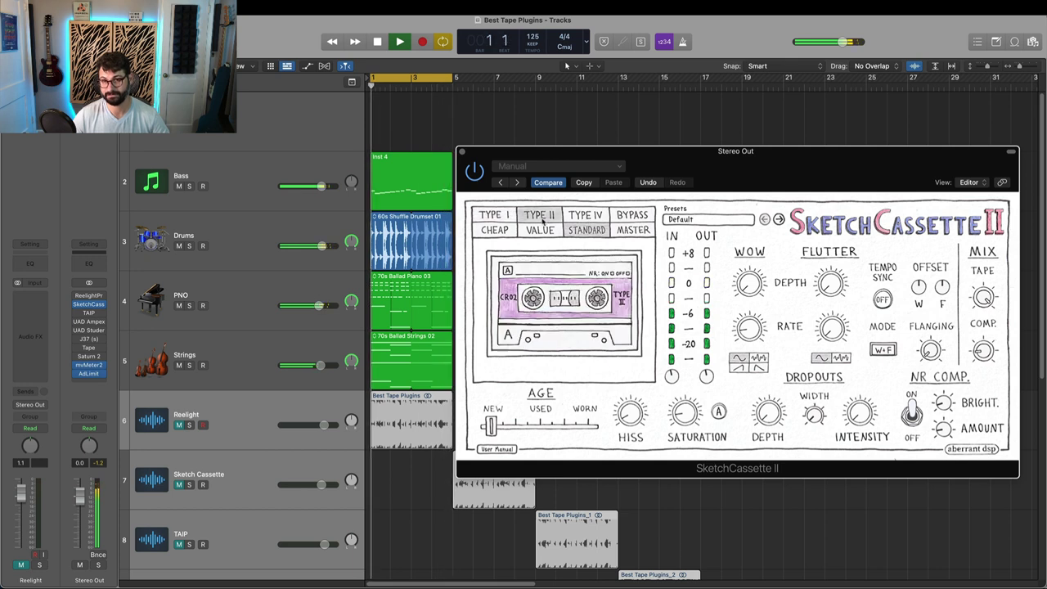
pyautogui.click(540, 232)
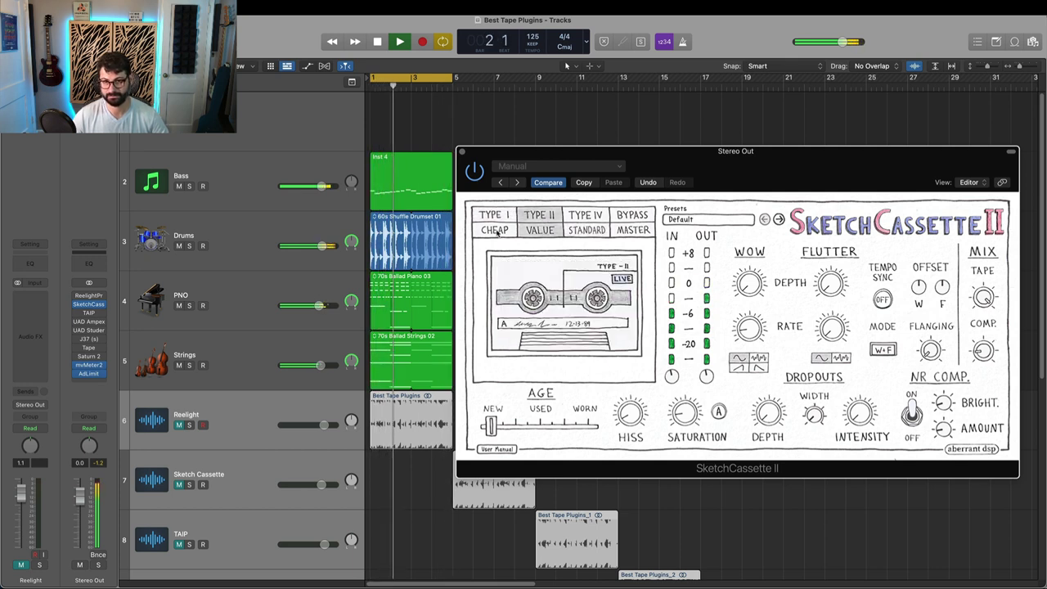
pyautogui.click(494, 230)
pyautogui.click(585, 214)
pyautogui.click(633, 229)
# - Switch SketchCassette II's saturation to mode B while trying the tape Age at Worn, and return the Age to New
pyautogui.moveTo(491, 425); pyautogui.dragTo(589, 425)
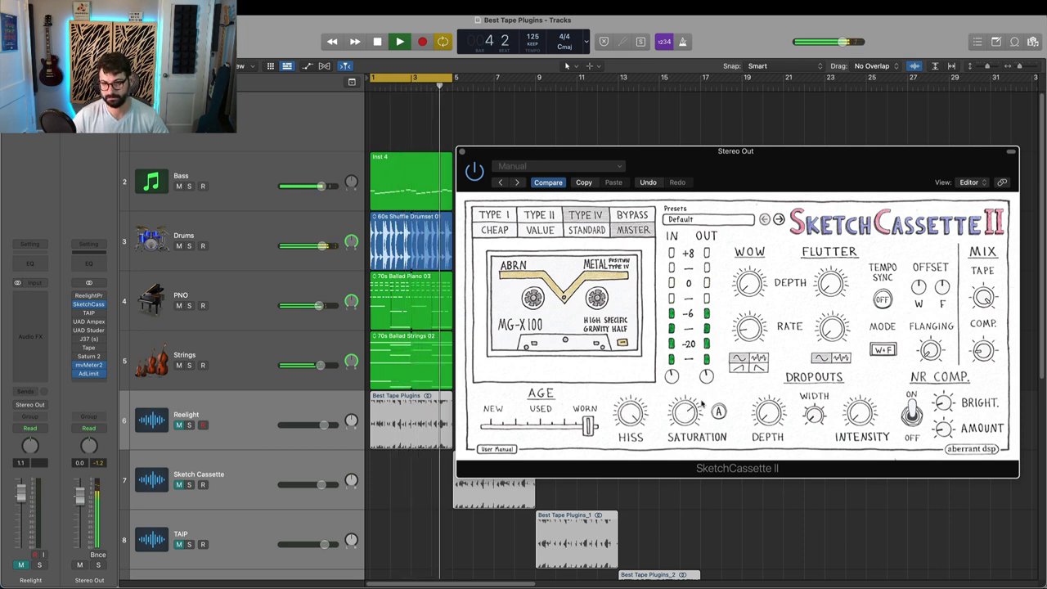
pyautogui.click(718, 411)
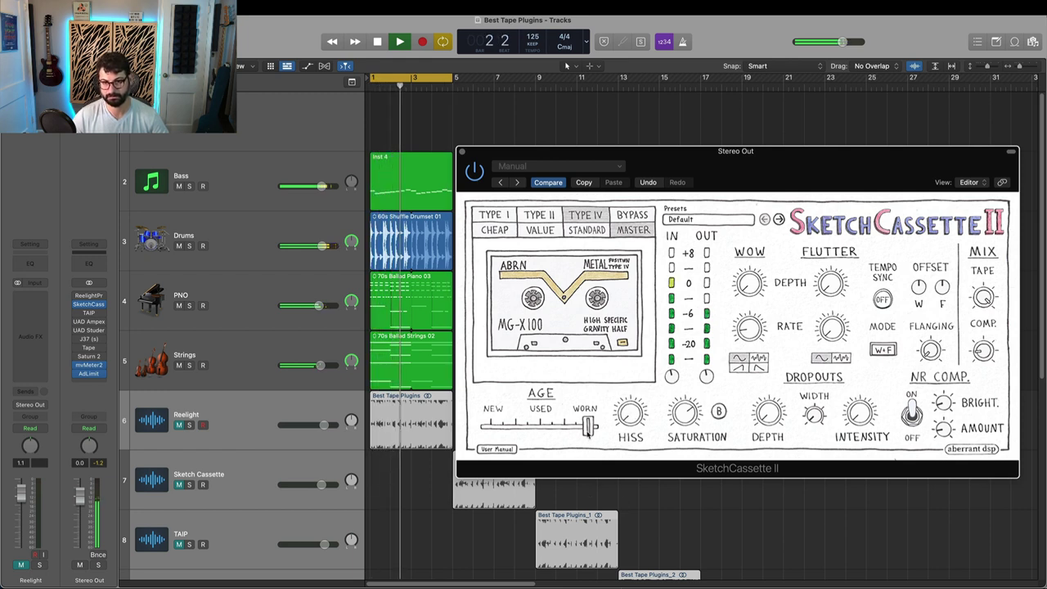
pyautogui.moveTo(588, 426); pyautogui.dragTo(490, 425)
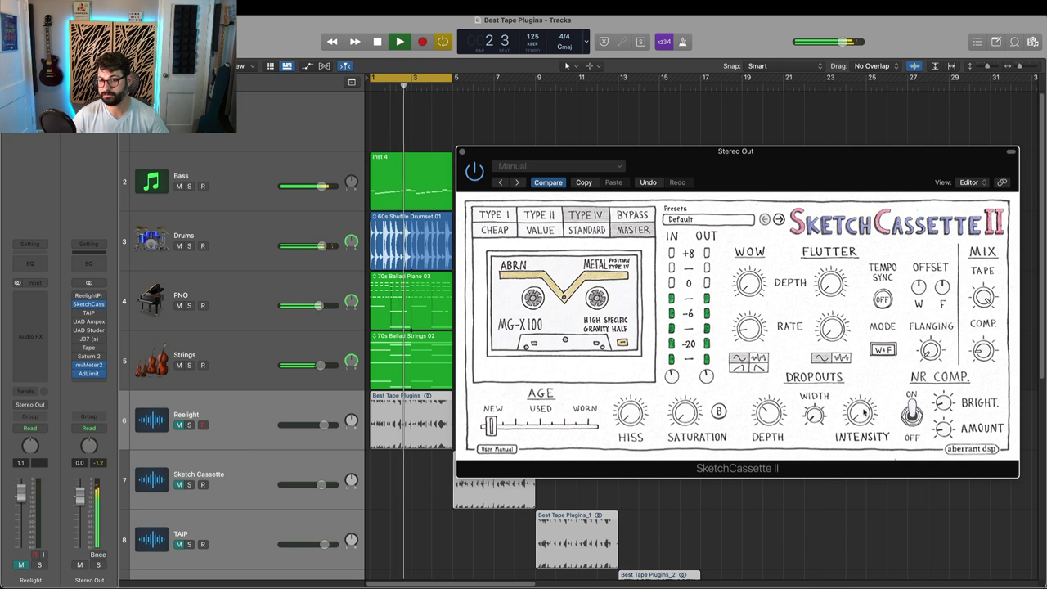
# - Stop playback, bypass SketchCassette II, and close its window after reopening it for one more look
pyautogui.moveTo(815, 398)
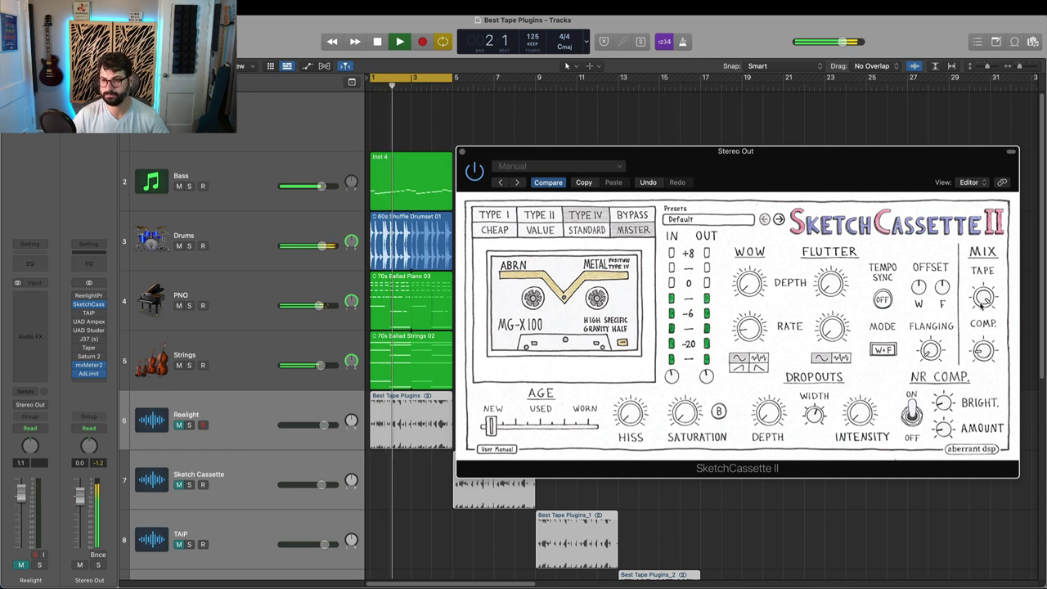
pyautogui.moveTo(979, 348)
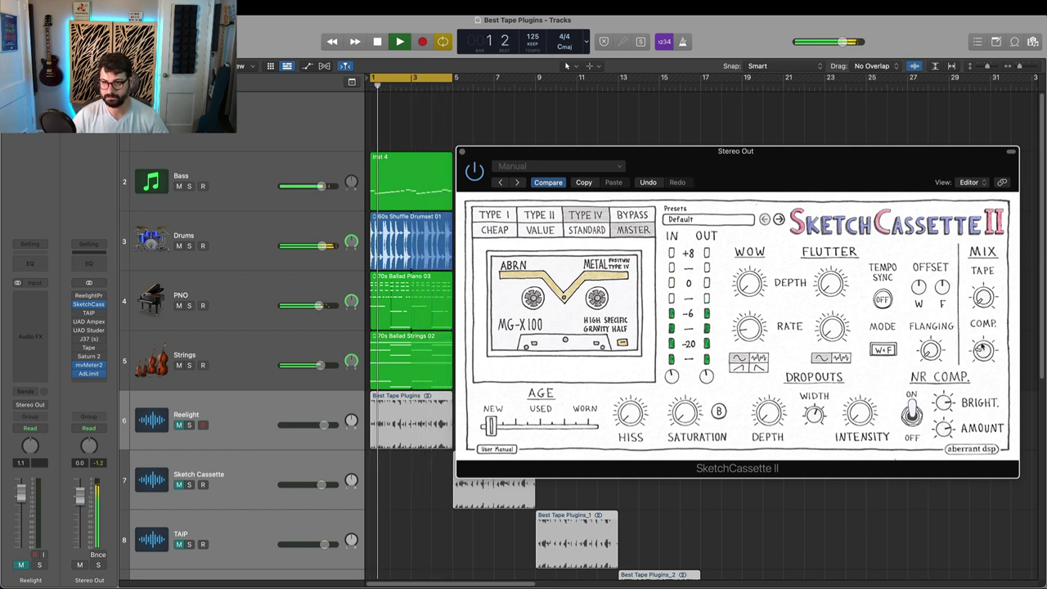
pyautogui.press('space')
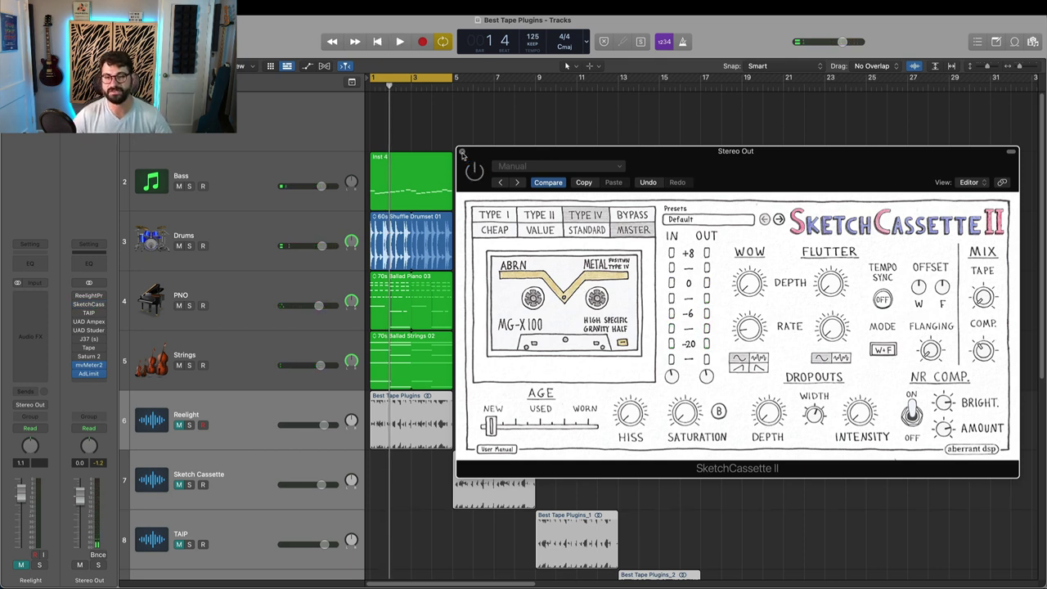
pyautogui.click(462, 153)
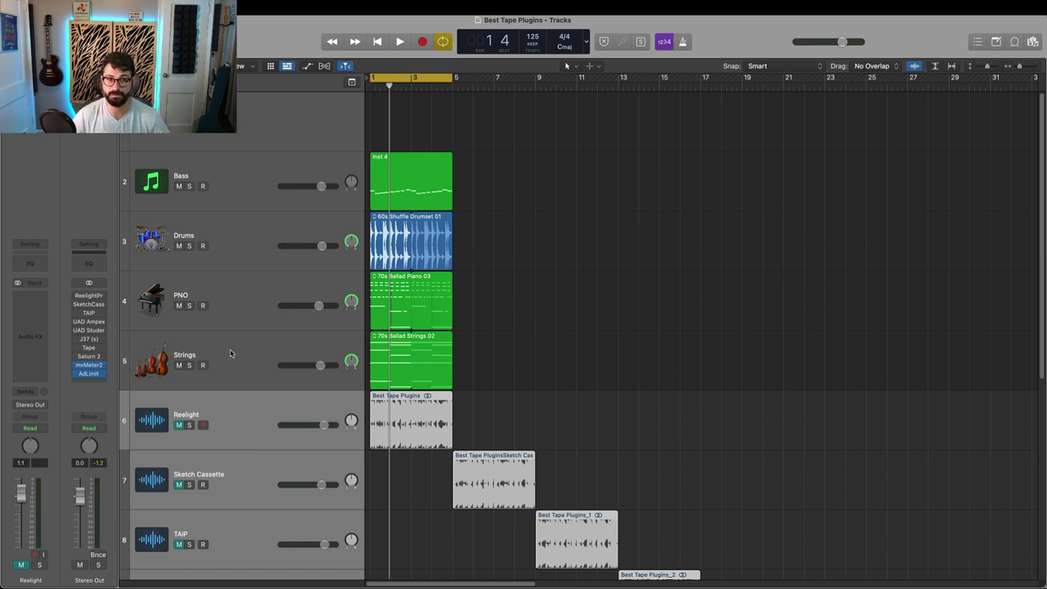
pyautogui.click(89, 303)
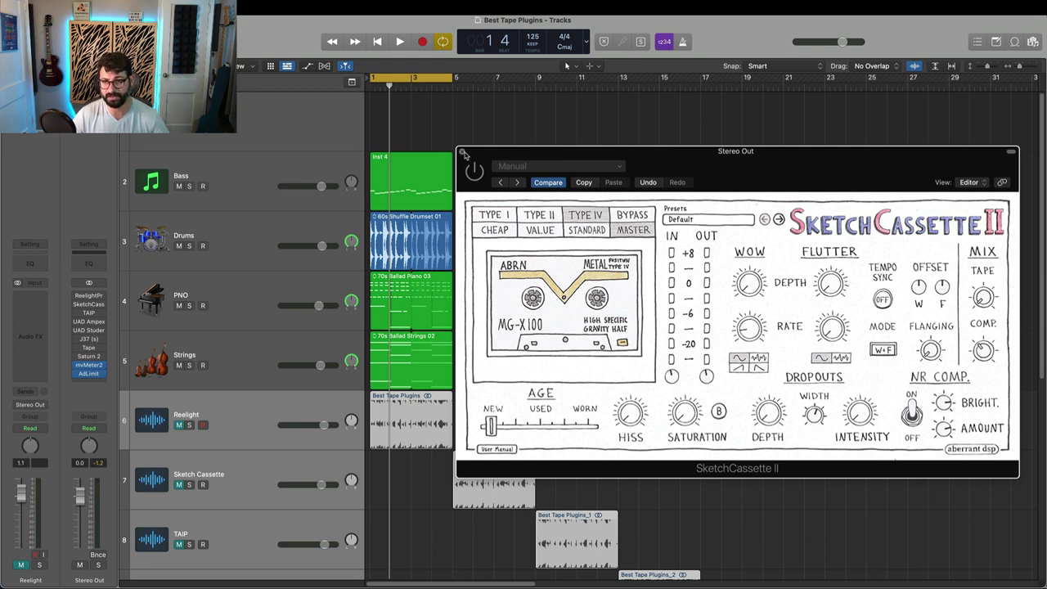
pyautogui.click(463, 154)
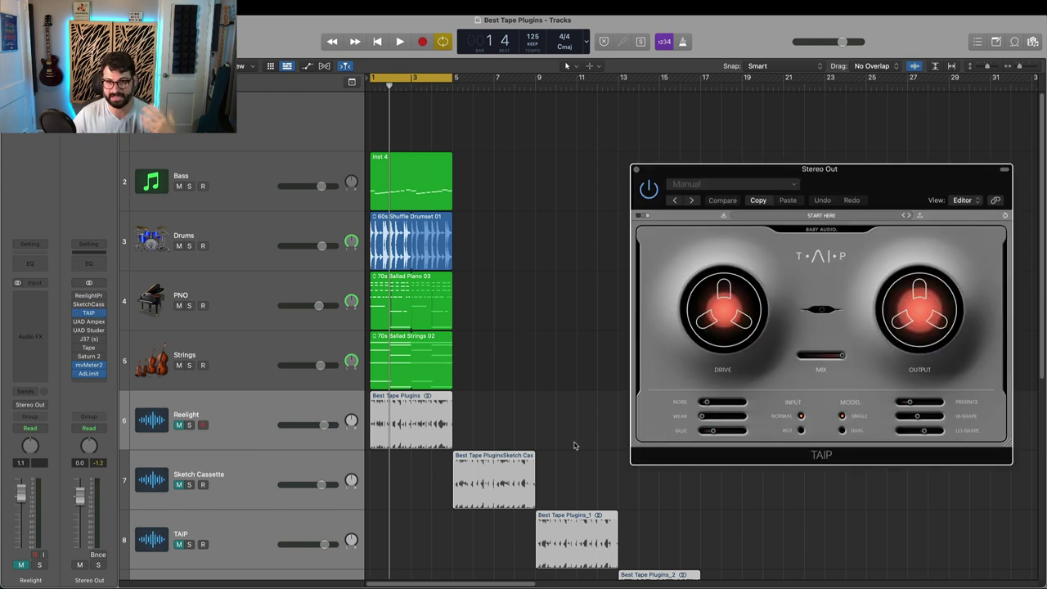
# - Reposition the TAIP window over the empty arrange area and reopen SketchCassette II for a brief look before closing it
pyautogui.moveTo(890, 181); pyautogui.dragTo(804, 168)
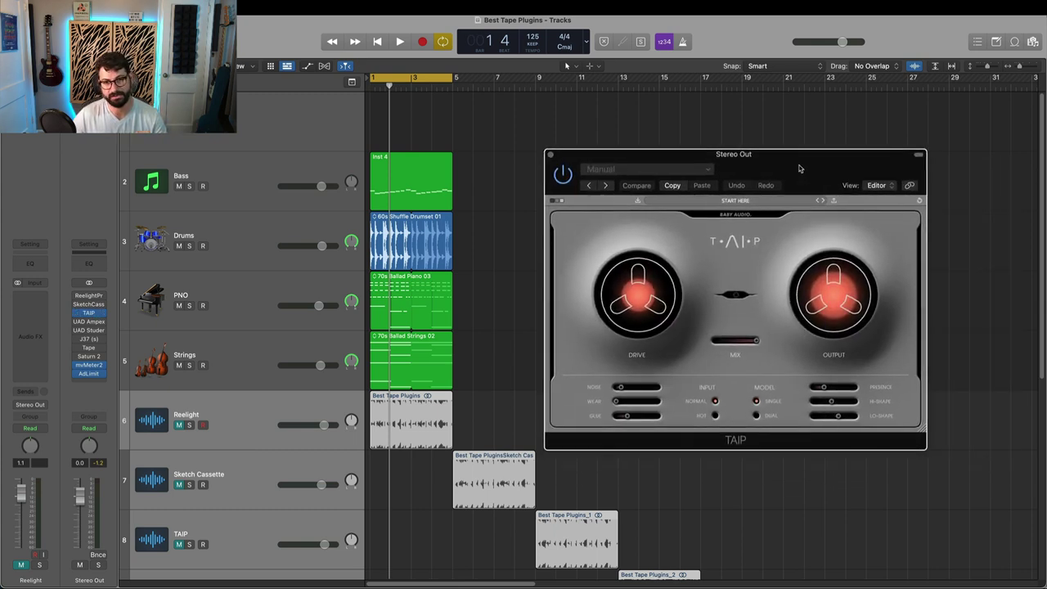
pyautogui.click(90, 304)
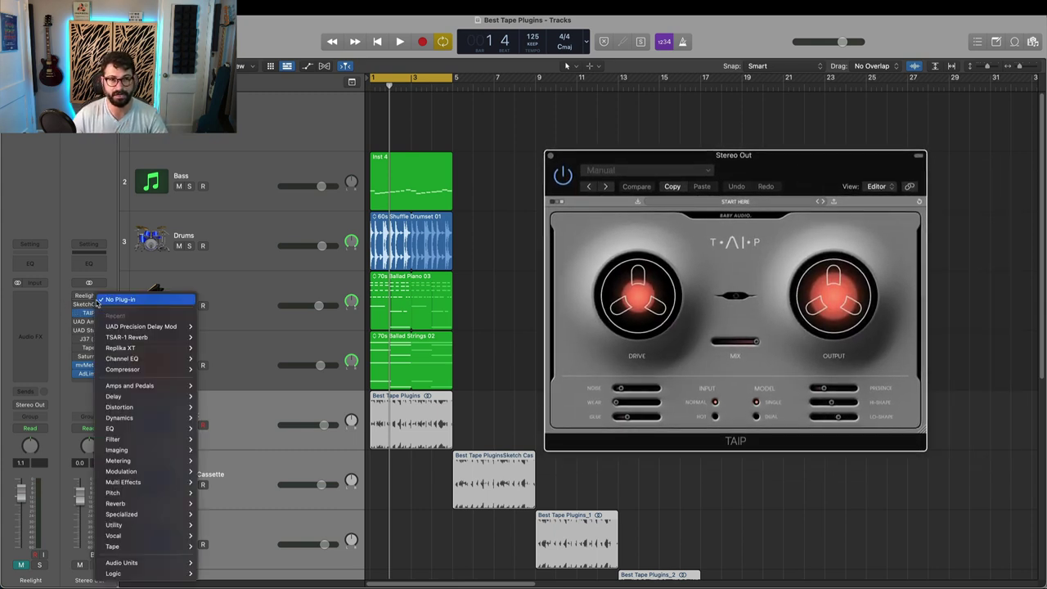
pyautogui.click(90, 305)
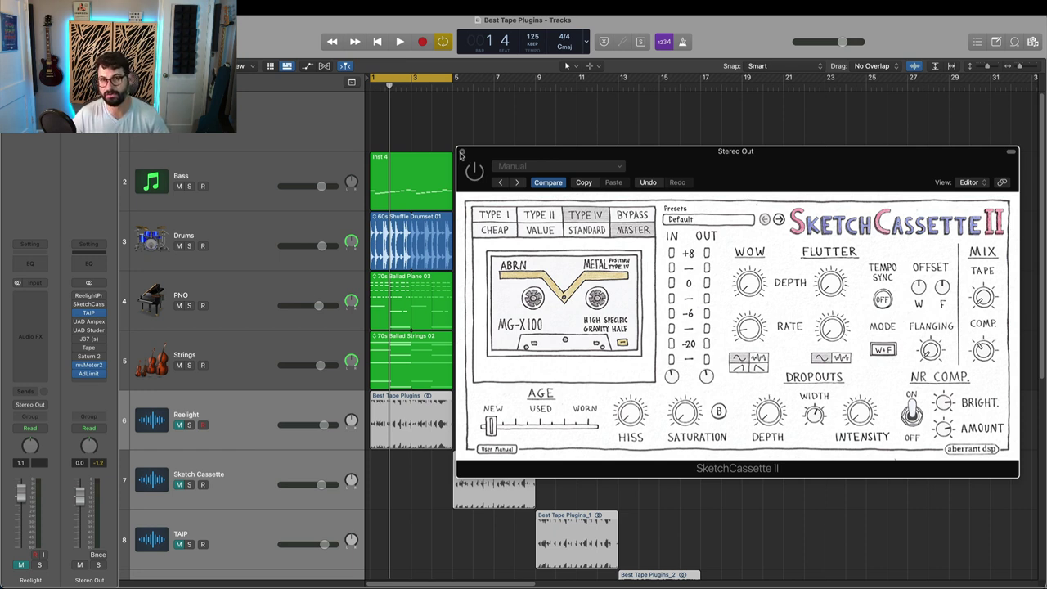
pyautogui.click(461, 154)
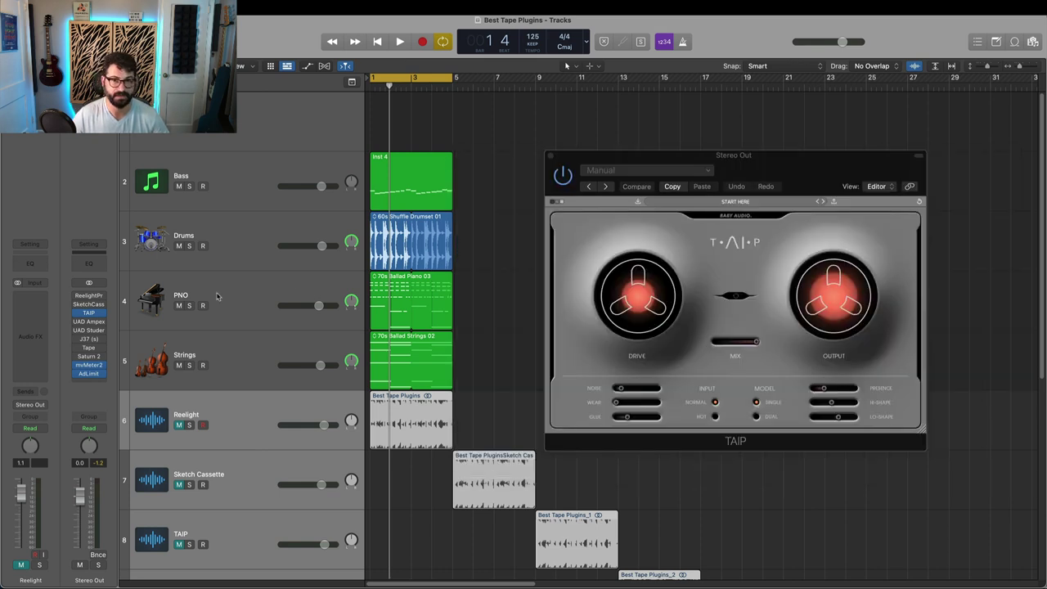
pyautogui.moveTo(795, 168); pyautogui.dragTo(823, 167)
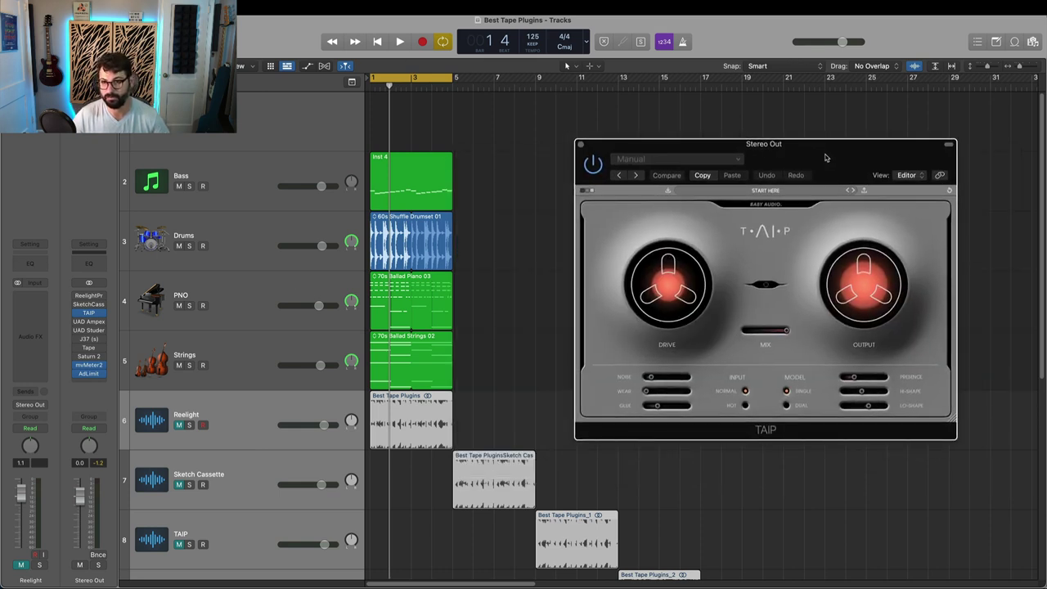
# - Neutralize TAIP's sliders with Drive at -40 dB, start playback, and raise Drive to about -9.7 dB
pyautogui.moveTo(644, 319)
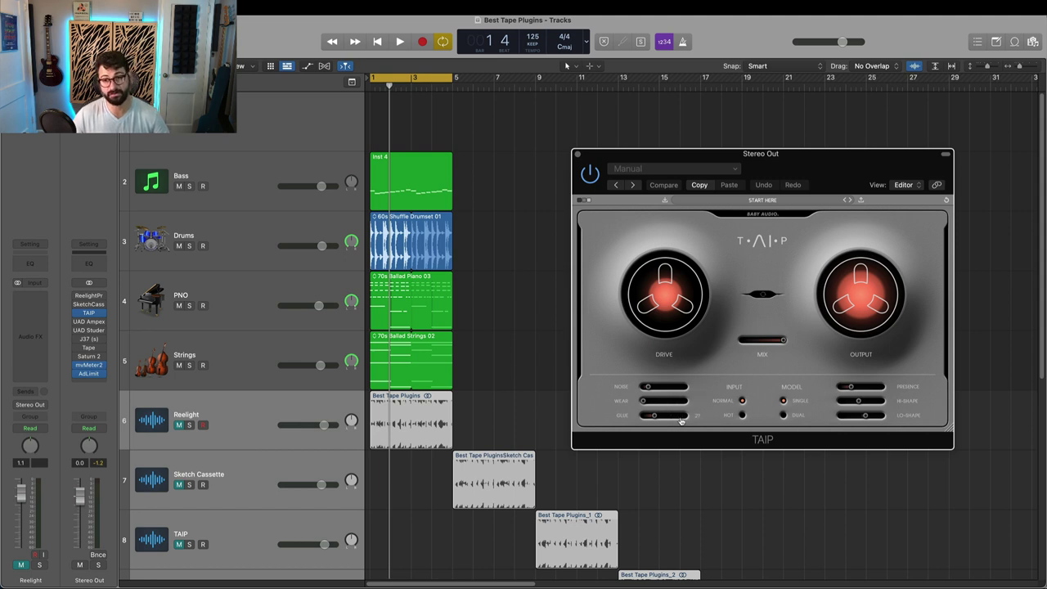
pyautogui.moveTo(664, 299); pyautogui.dragTo(615, 583)
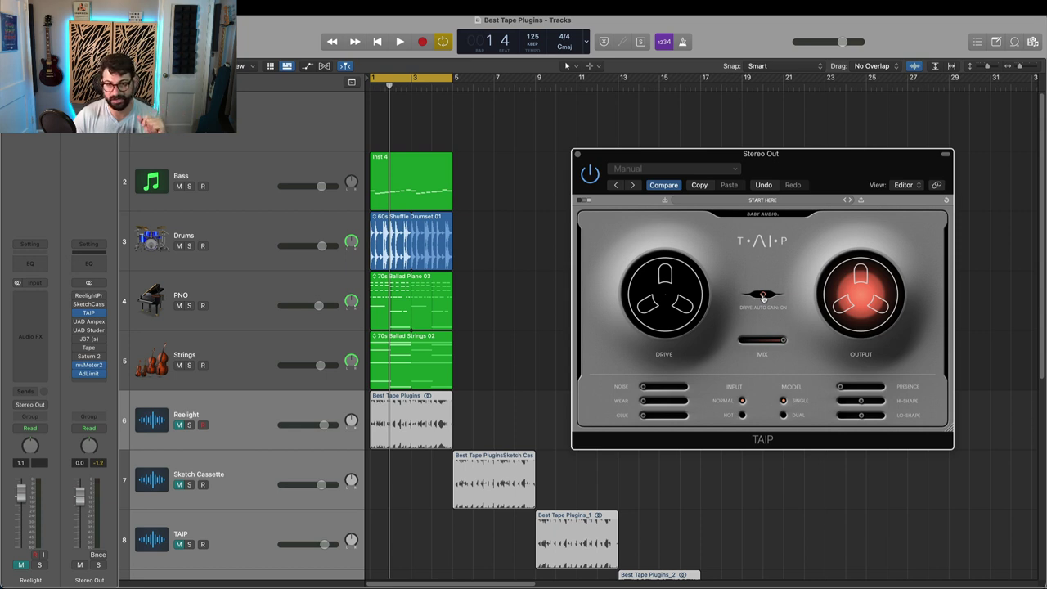
pyautogui.moveTo(635, 293)
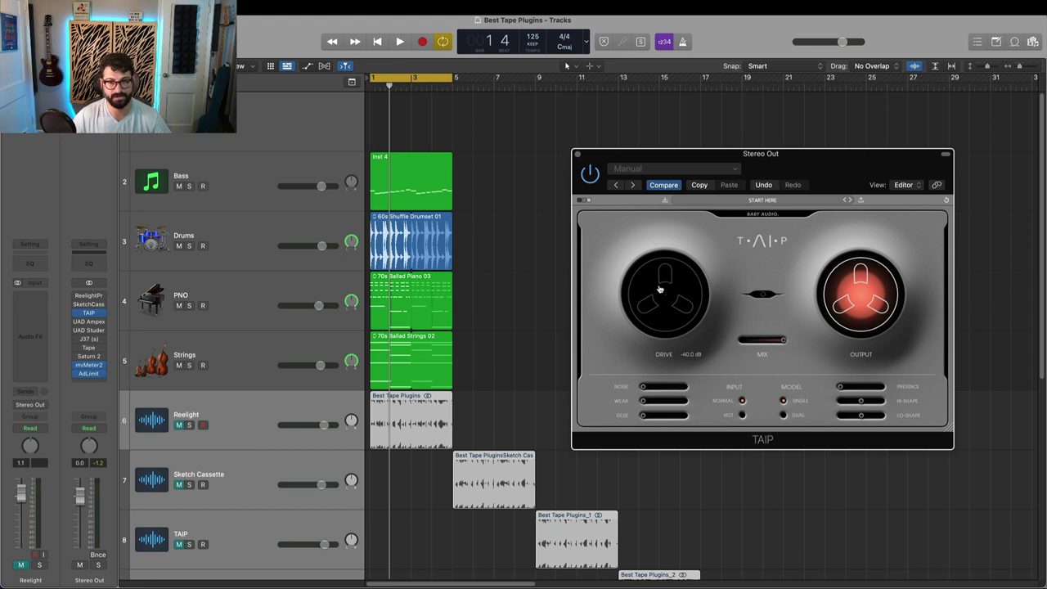
pyautogui.press('space')
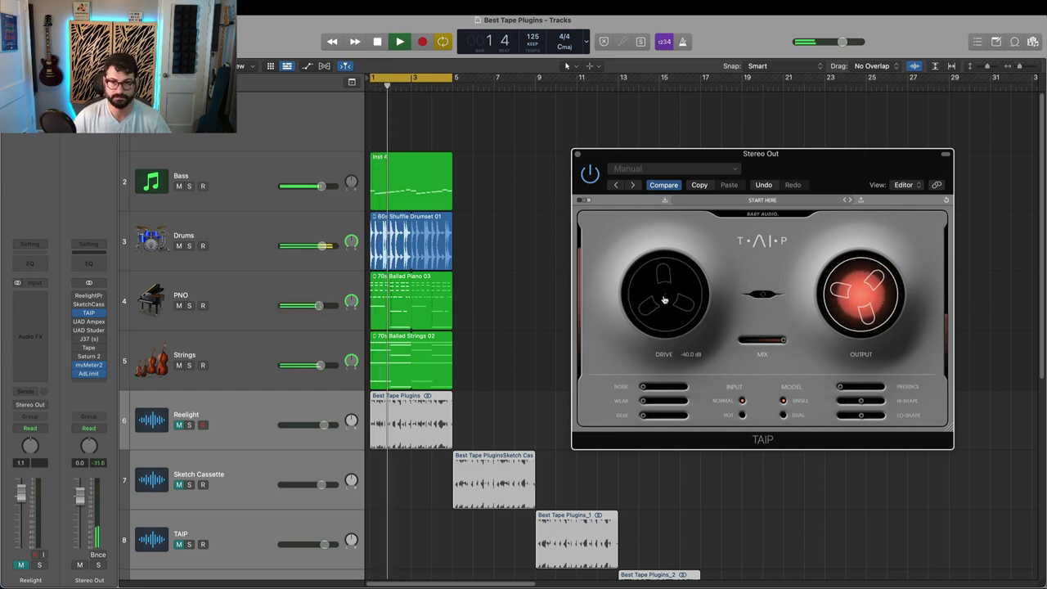
pyautogui.moveTo(664, 300); pyautogui.dragTo(690, 273)
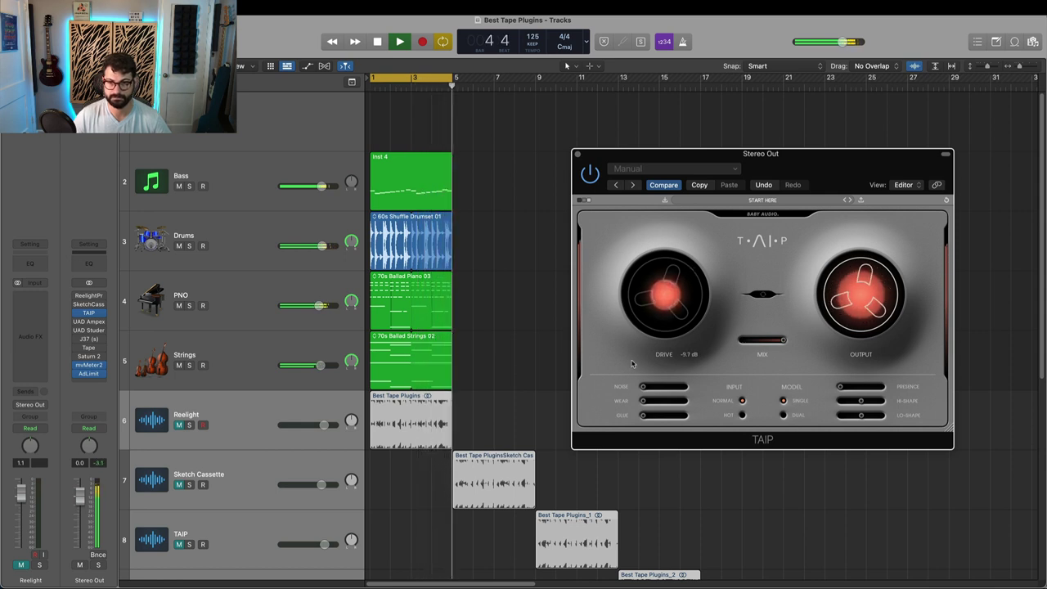
# - Audition TAIP's Wear and Glue in turn at 100 during playback, returning each to zero
pyautogui.moveTo(643, 386); pyautogui.dragTo(683, 400)
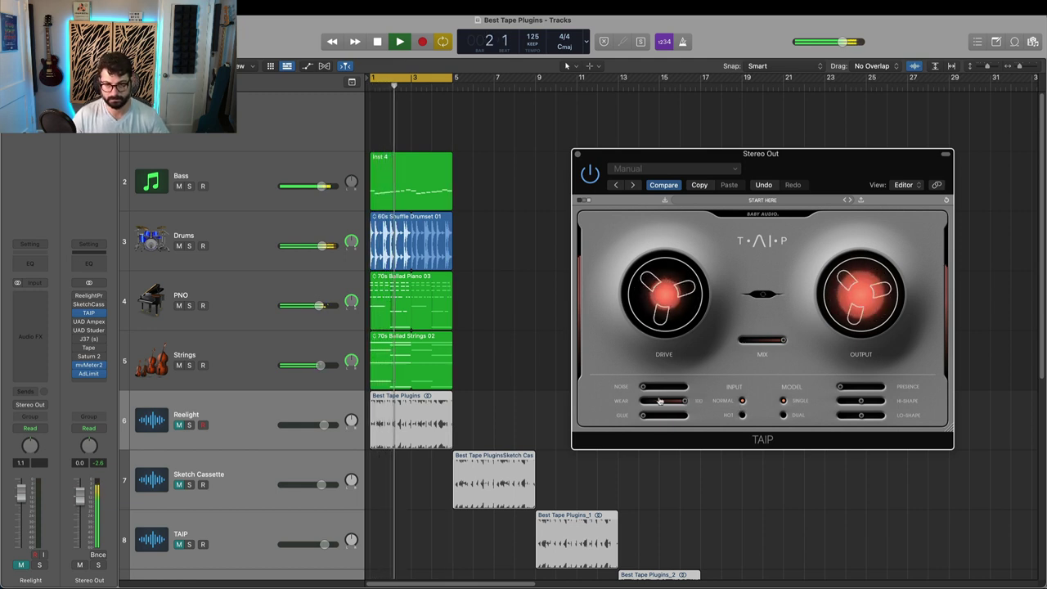
pyautogui.moveTo(663, 401); pyautogui.dragTo(552, 412)
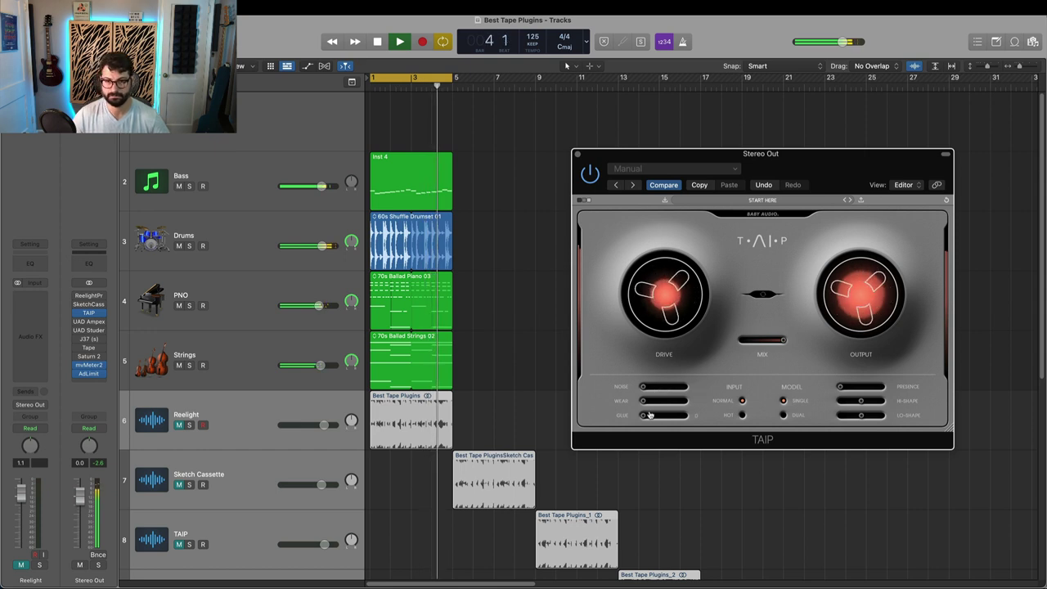
pyautogui.moveTo(642, 417); pyautogui.dragTo(689, 424)
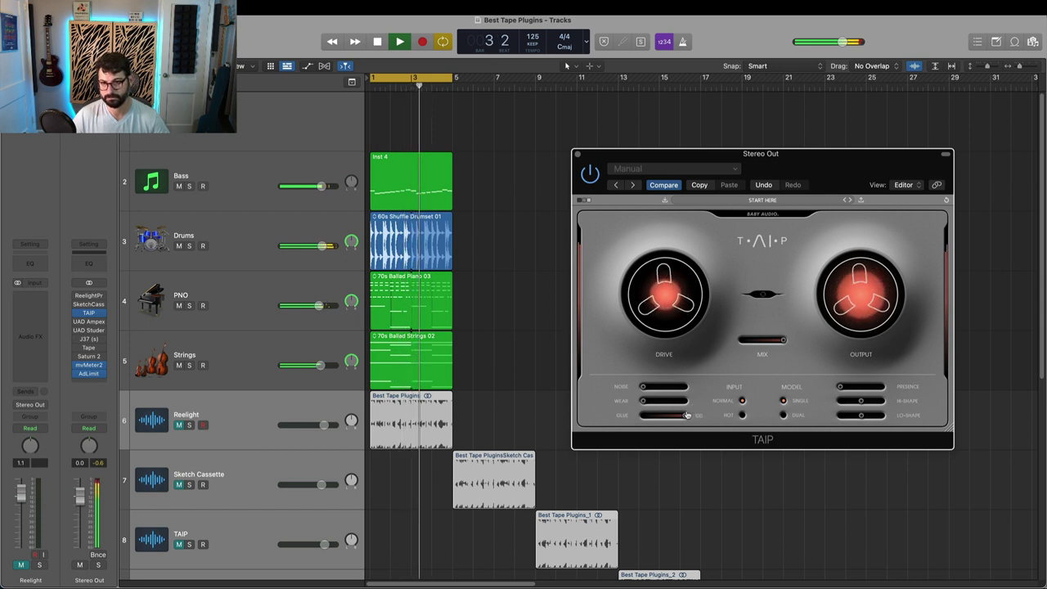
pyautogui.moveTo(670, 417)
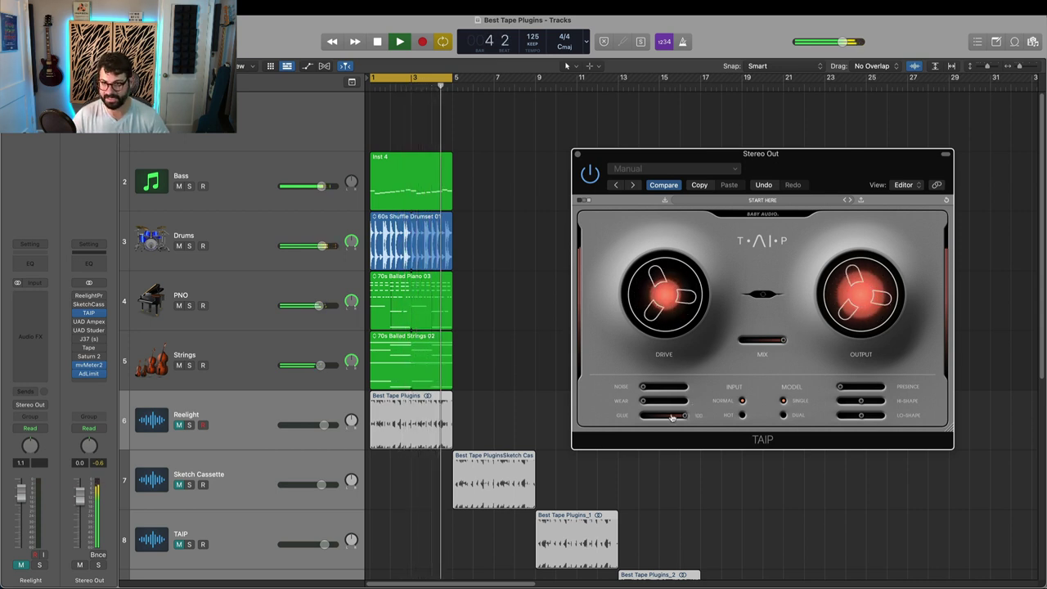
pyautogui.moveTo(671, 417); pyautogui.dragTo(645, 420)
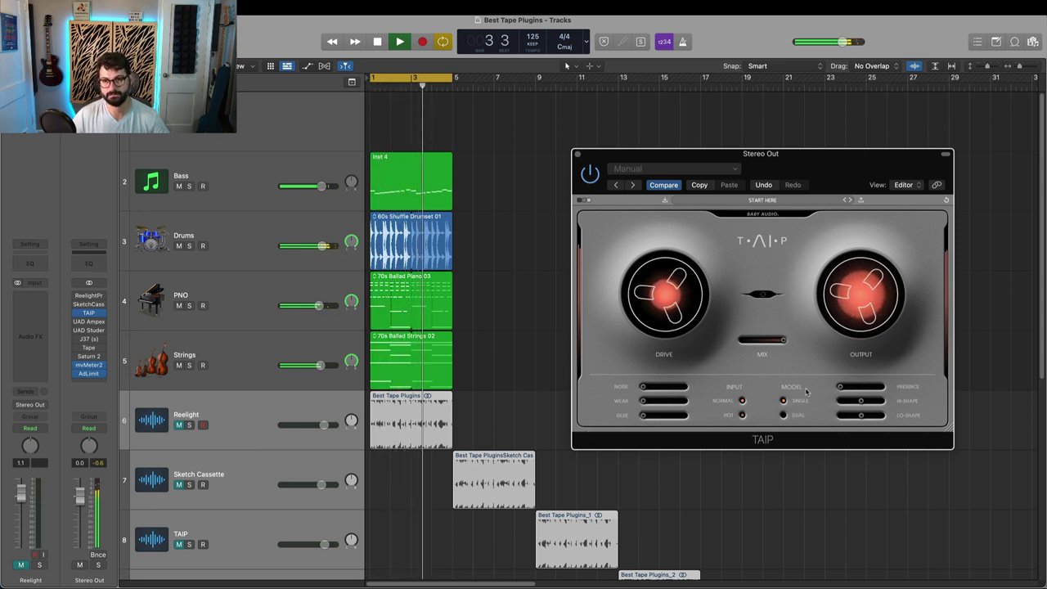
# - Try a higher TAIP Presence and return it to zero, and raise Hi-Shape to 100
pyautogui.moveTo(840, 386); pyautogui.dragTo(867, 384)
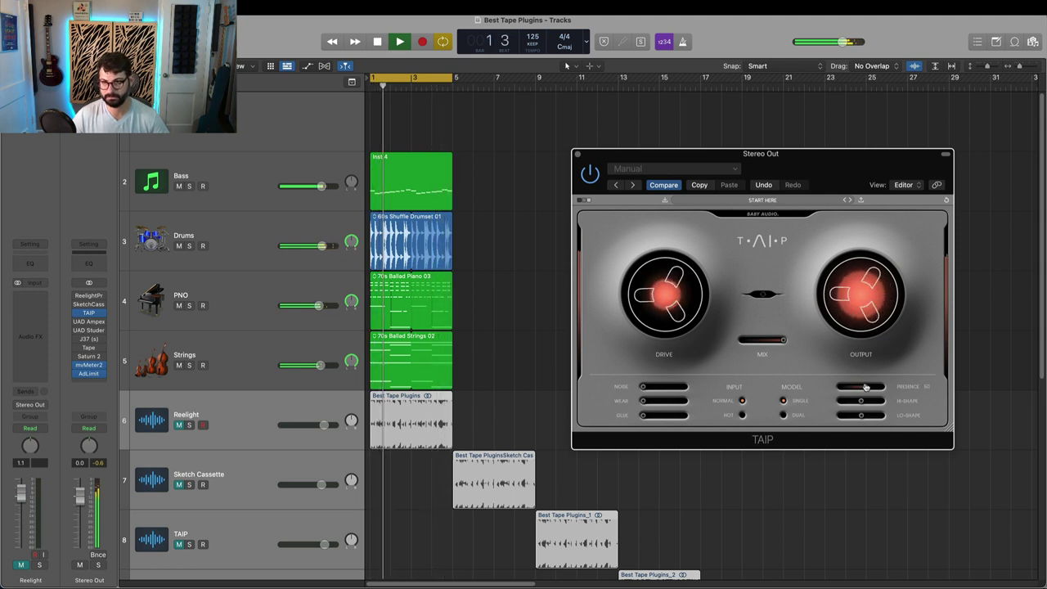
pyautogui.moveTo(864, 386); pyautogui.dragTo(820, 375)
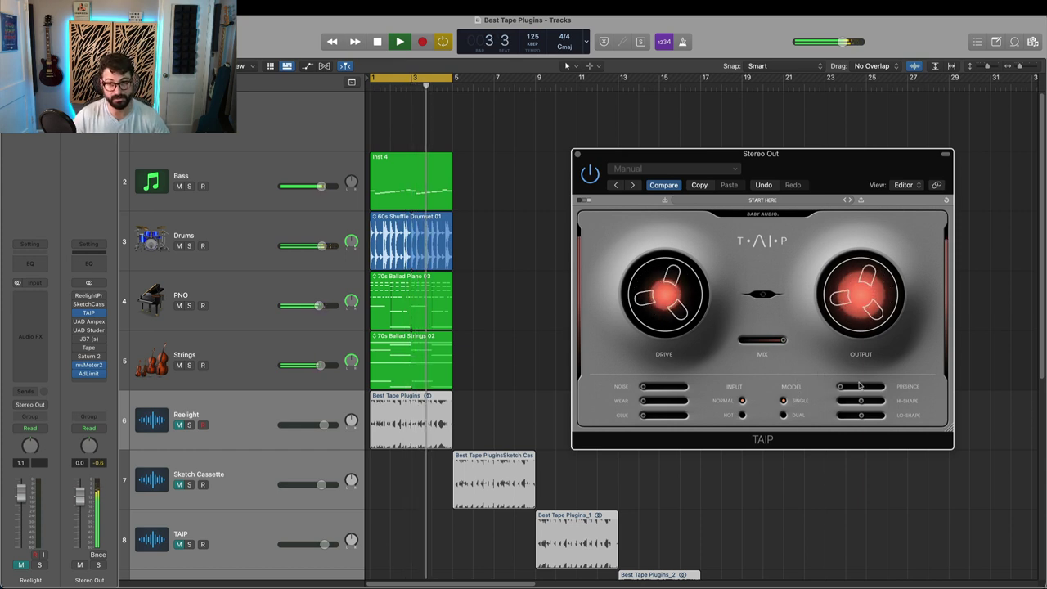
pyautogui.moveTo(861, 400); pyautogui.dragTo(906, 406)
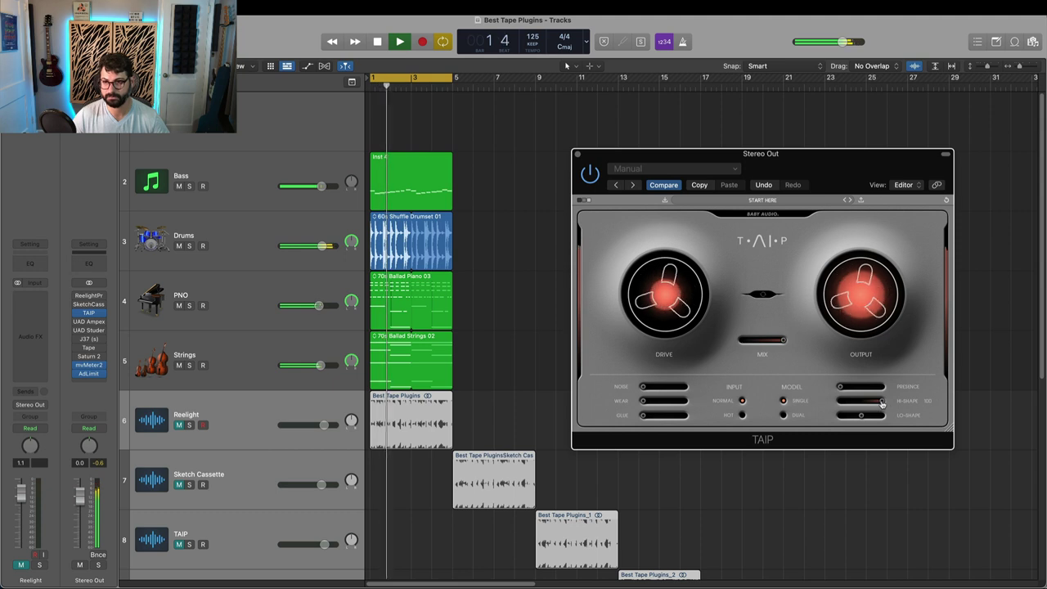
# - Bring TAIP's Hi-Shape back to centre and sweep Lo-Shape to both extremes before returning it near centre
pyautogui.moveTo(883, 401)
pyautogui.mouseDown()
pyautogui.moveTo(827, 396)
pyautogui.moveTo(882, 414)
pyautogui.mouseUp()
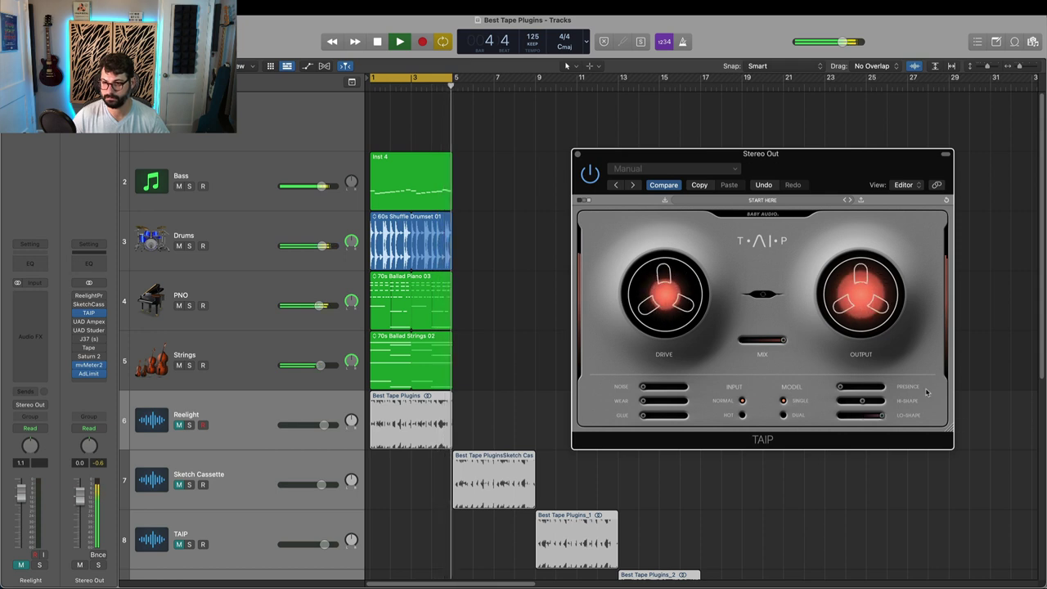
pyautogui.moveTo(872, 412); pyautogui.dragTo(843, 415)
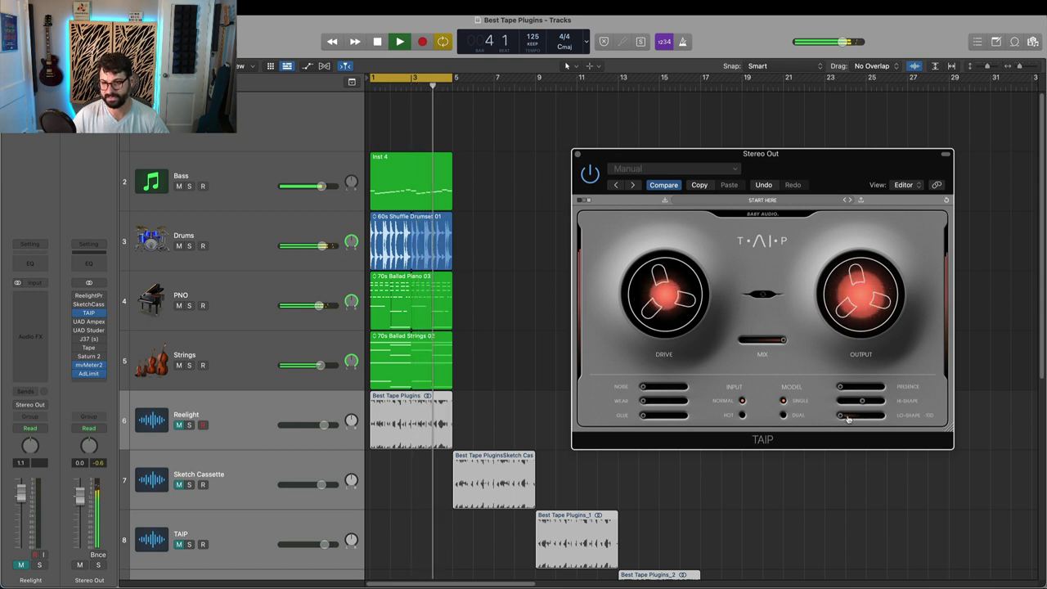
pyautogui.moveTo(843, 414); pyautogui.dragTo(864, 415)
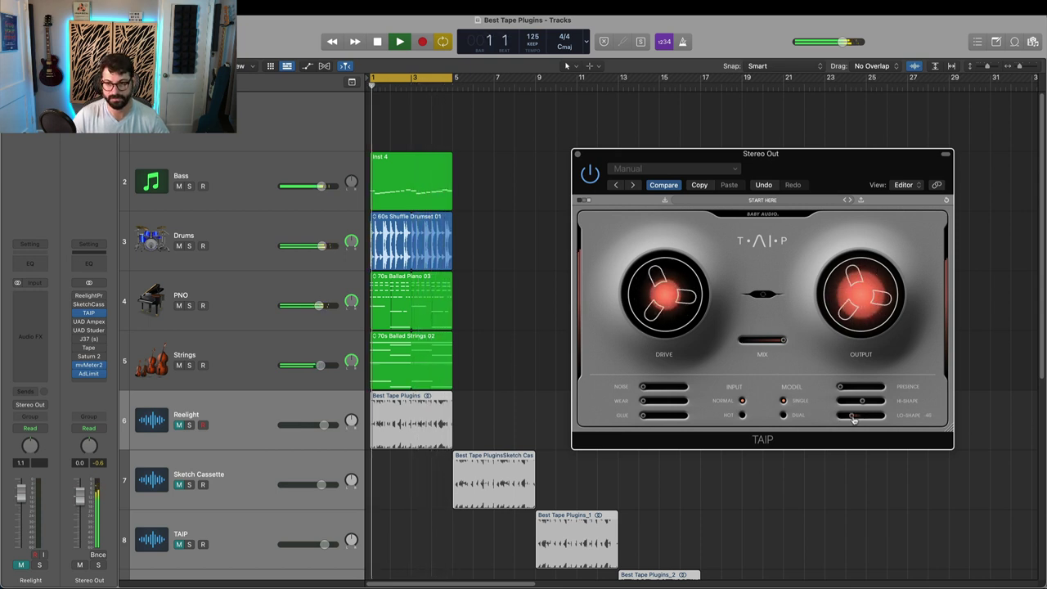
# - Audition TAIP with Hot input and the Dual model, moving Drive from about -24.7 dB up to about -3.2 dB
pyautogui.click(742, 415)
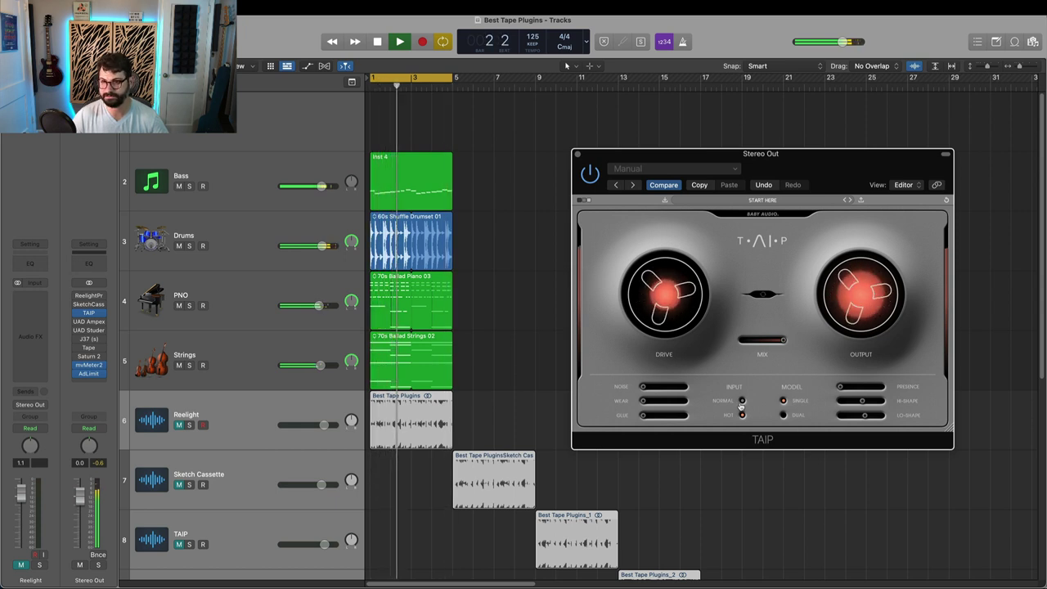
pyautogui.click(783, 415)
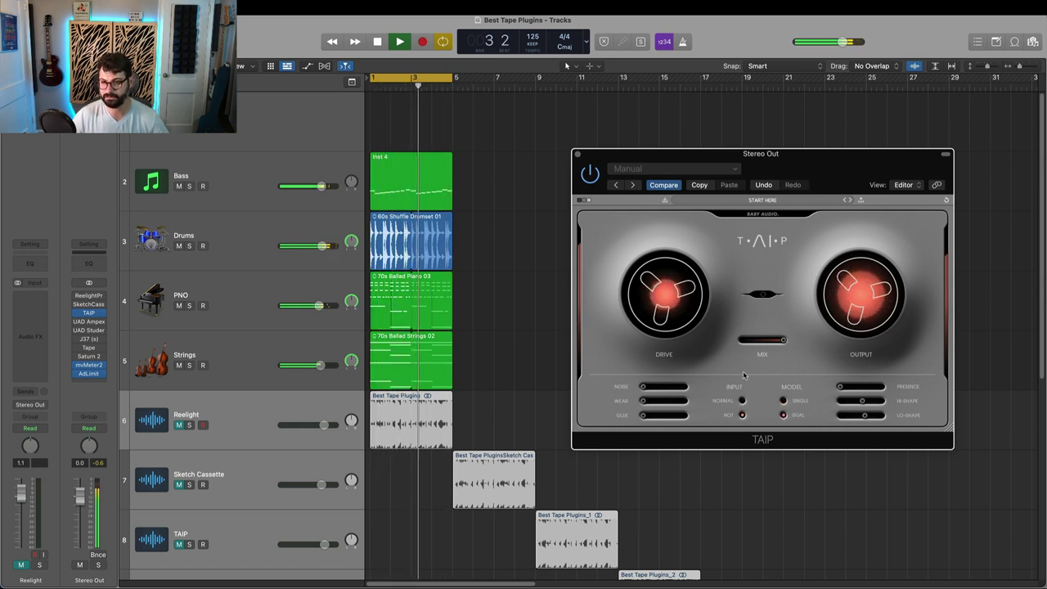
pyautogui.moveTo(665, 288)
pyautogui.mouseDown()
pyautogui.moveTo(667, 309)
pyautogui.moveTo(672, 292)
pyautogui.mouseUp()
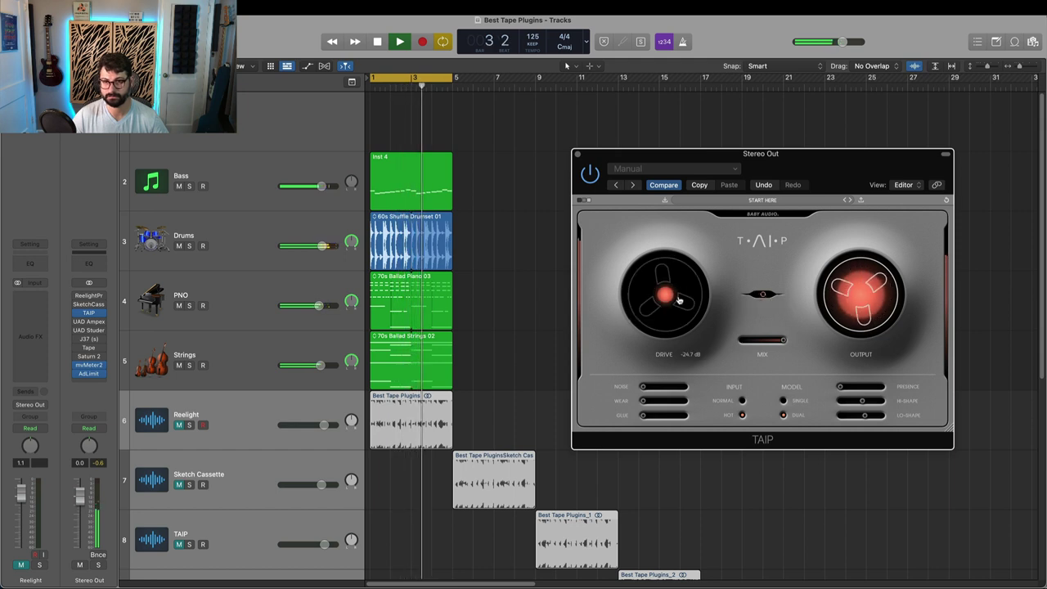
pyautogui.moveTo(867, 292)
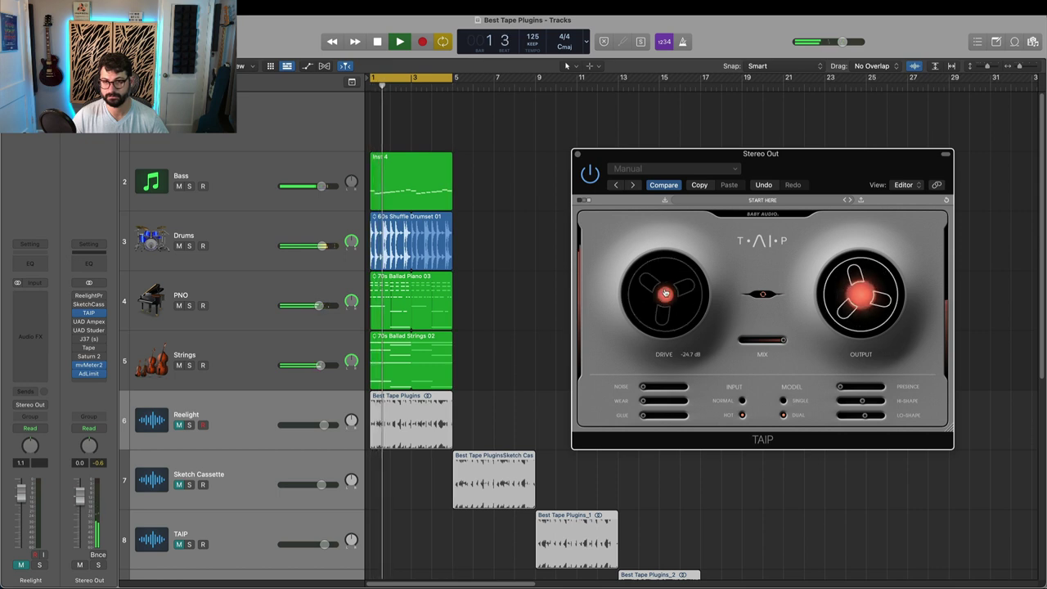
pyautogui.moveTo(684, 242)
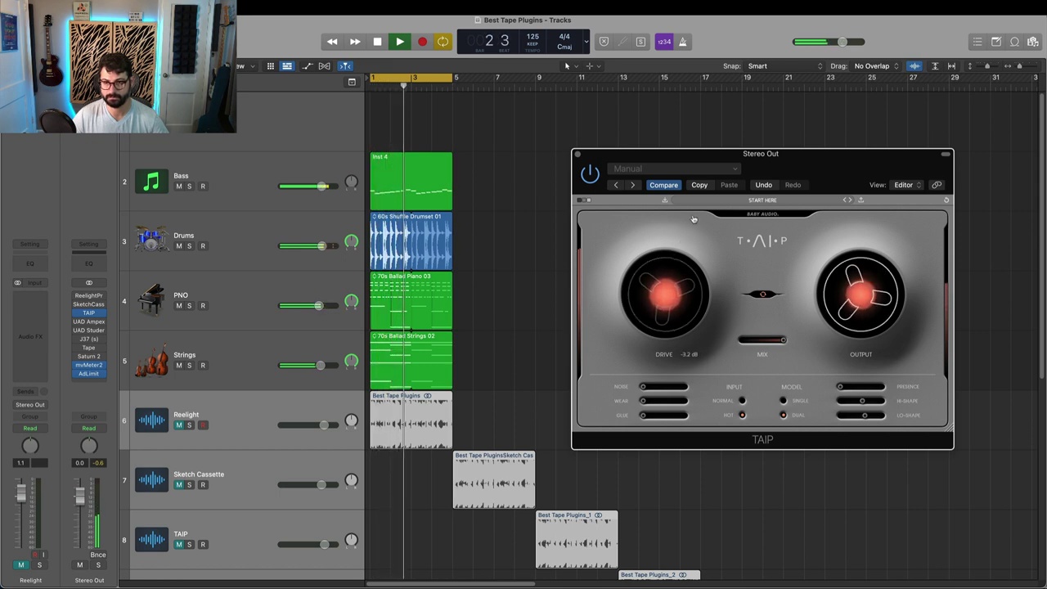
# - Return TAIP to Normal input and the Single model, and adjust Drive to about -5.8 dB
pyautogui.click(741, 405)
pyautogui.click(783, 400)
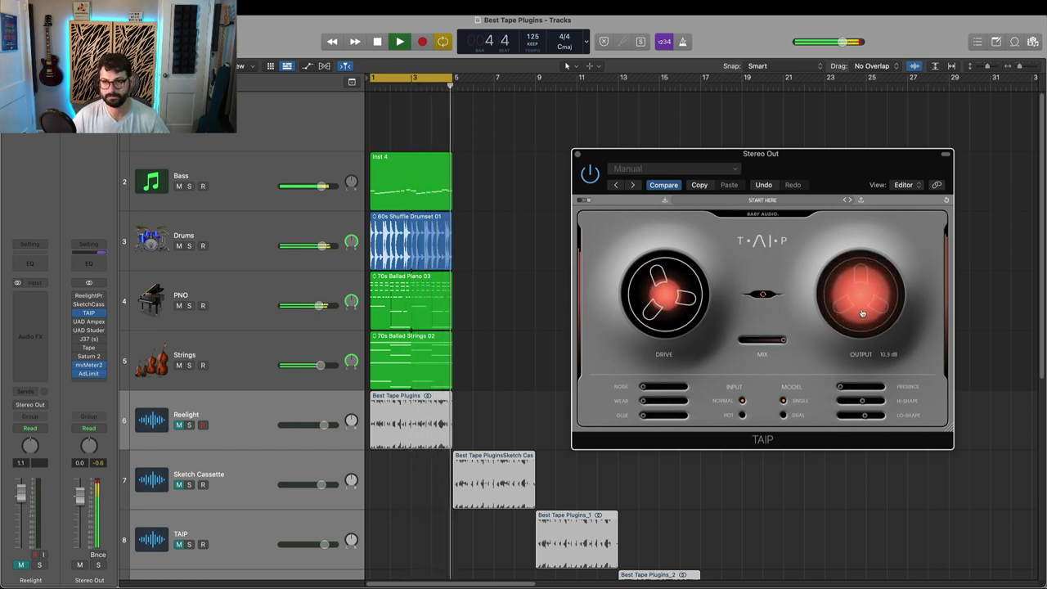
pyautogui.moveTo(677, 290)
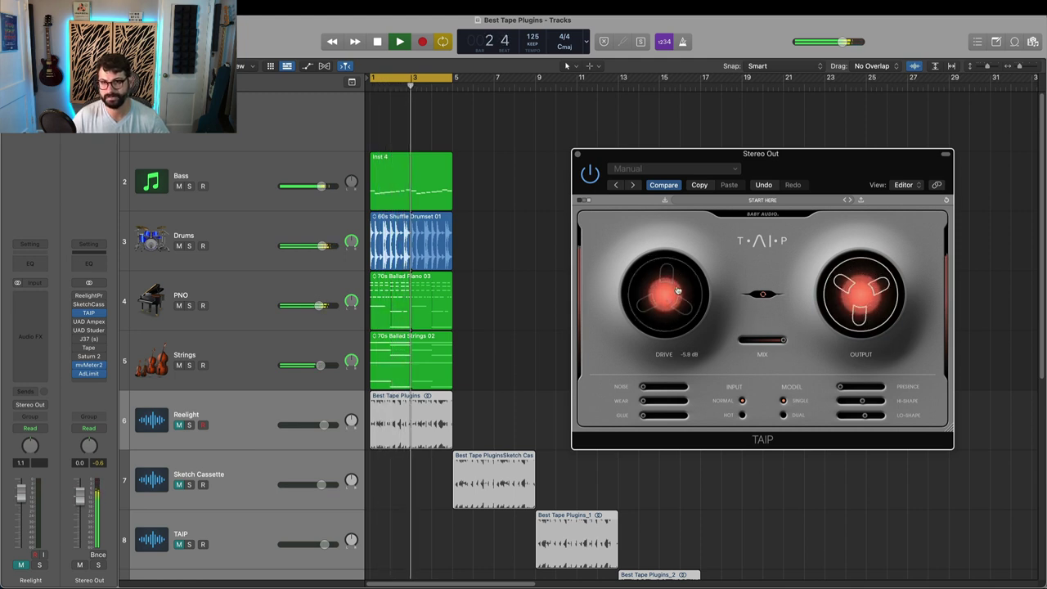
# - Stop playback, close and bypass TAIP, and enable and open UAD Ampex ATR-102 on the Stereo Out
pyautogui.press('space')
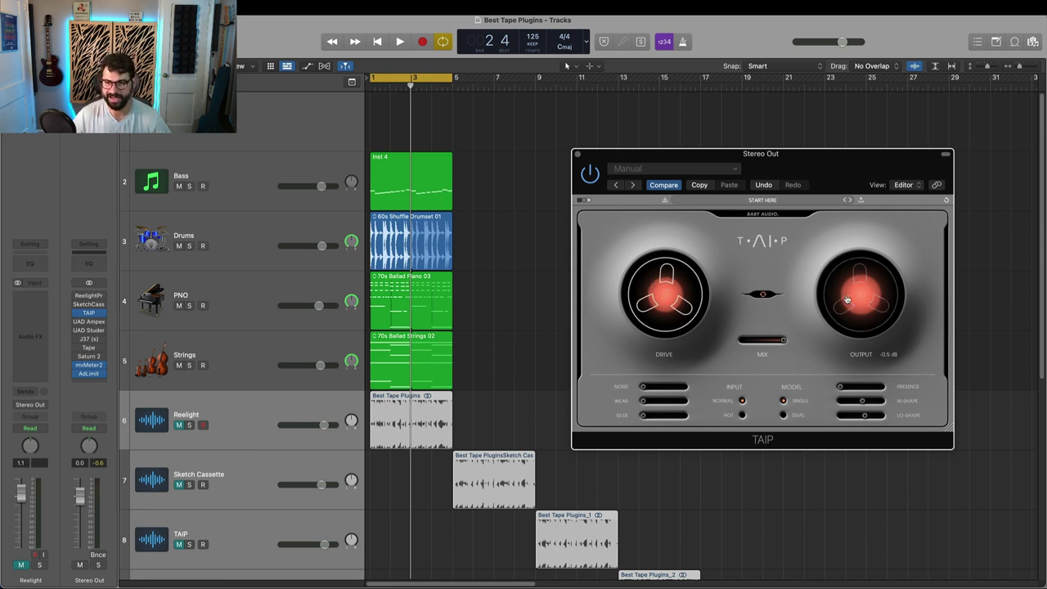
pyautogui.click(577, 155)
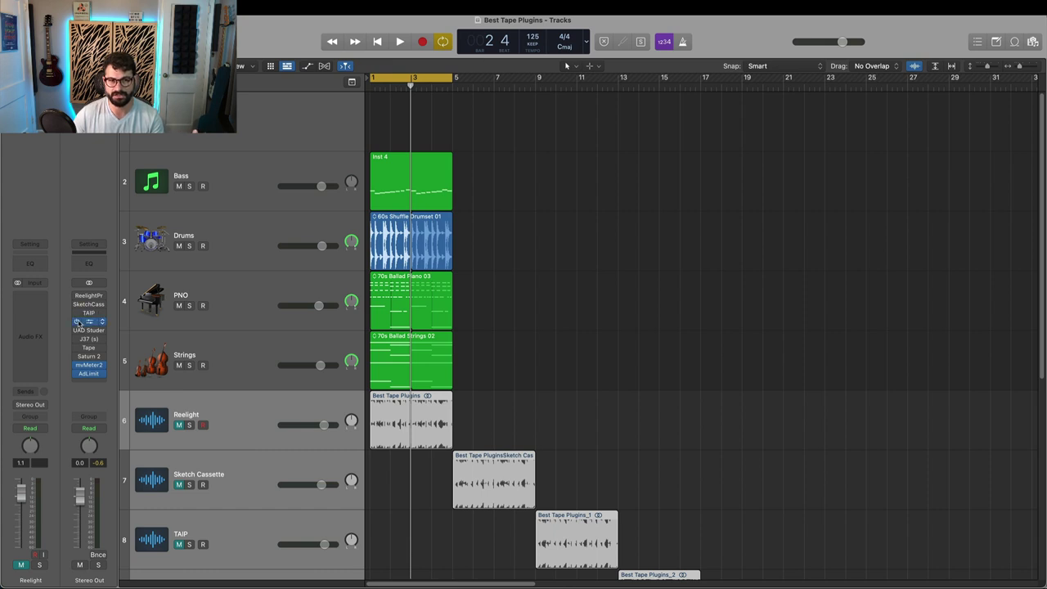
pyautogui.click(90, 321)
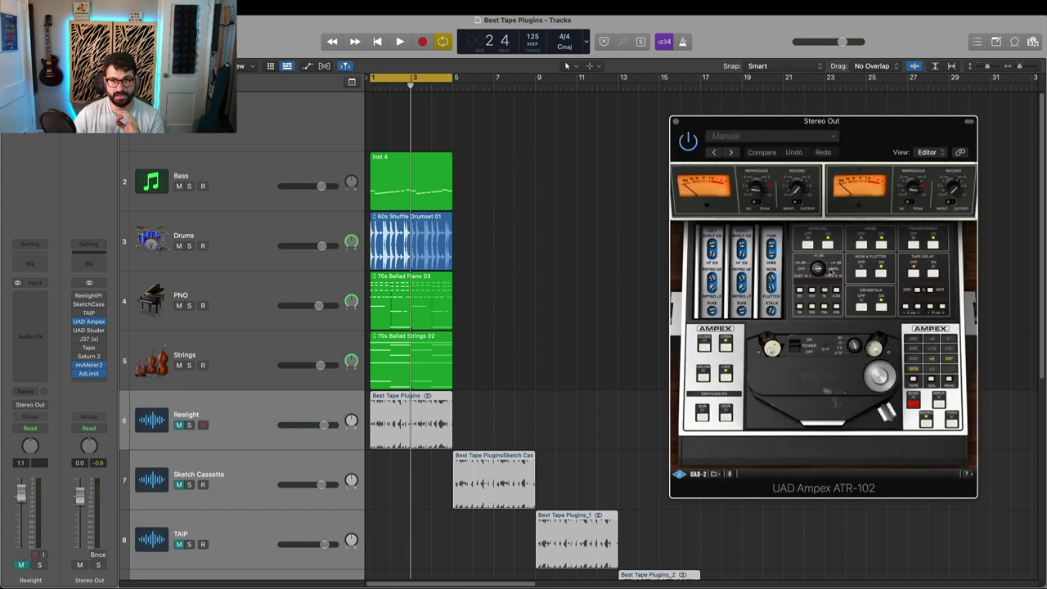
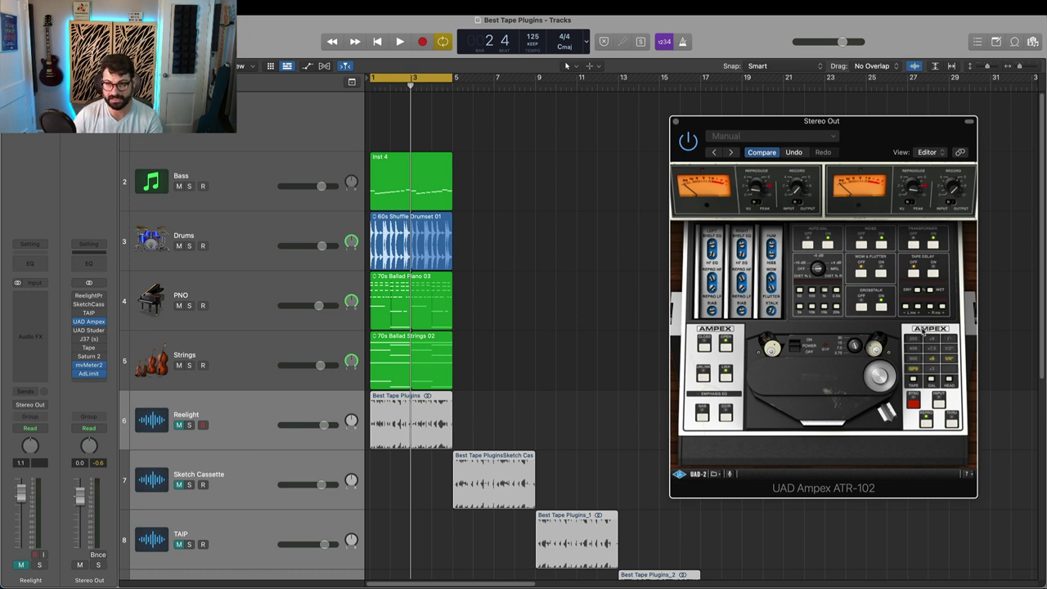
# - Play the mix through the Ampex ATR-102 while changing its tape and head settings, and stop playback
pyautogui.press('space')
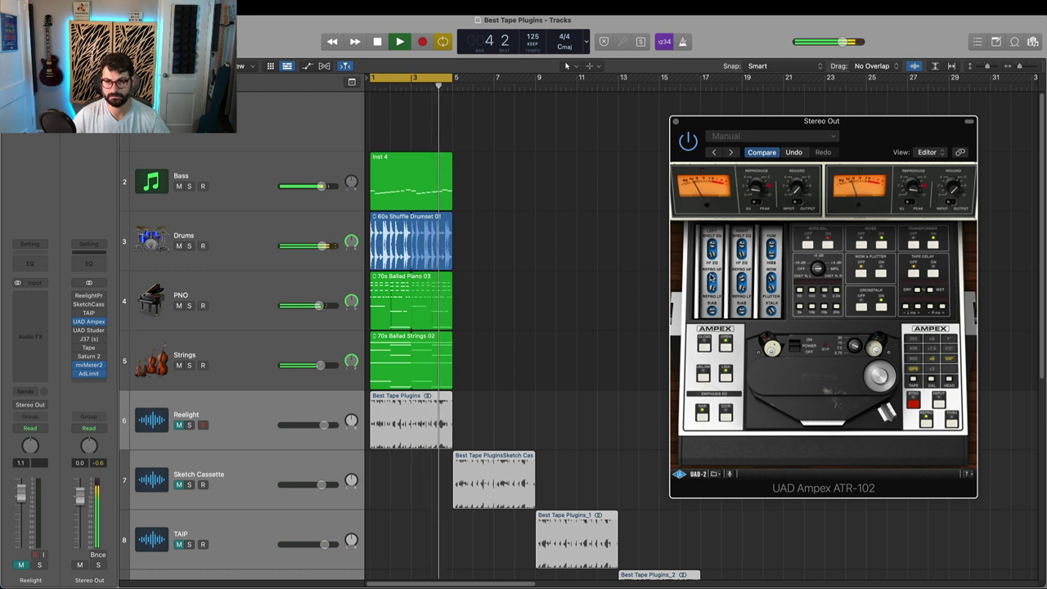
pyautogui.click(913, 379)
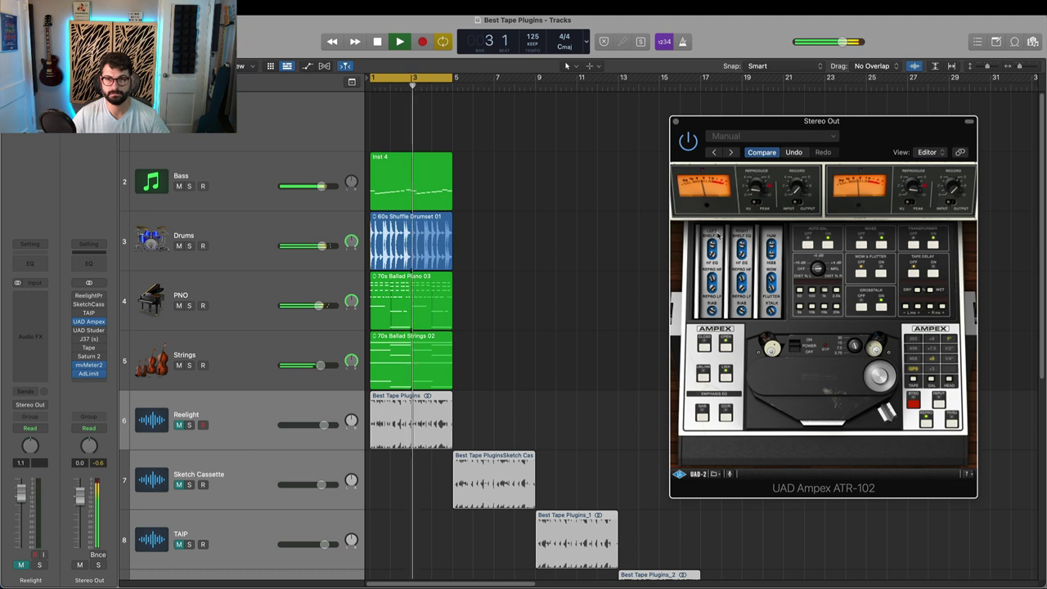
pyautogui.press('space')
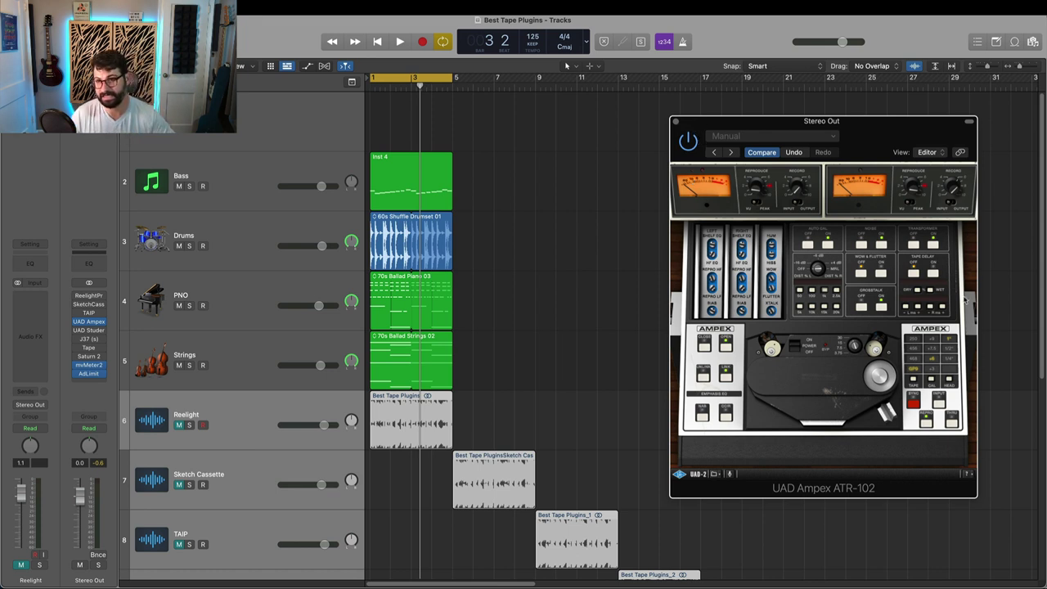
# - Close and bypass UAD Ampex ATR-102, and enable and open UAD Studer A800 on the Stereo Out
pyautogui.click(676, 122)
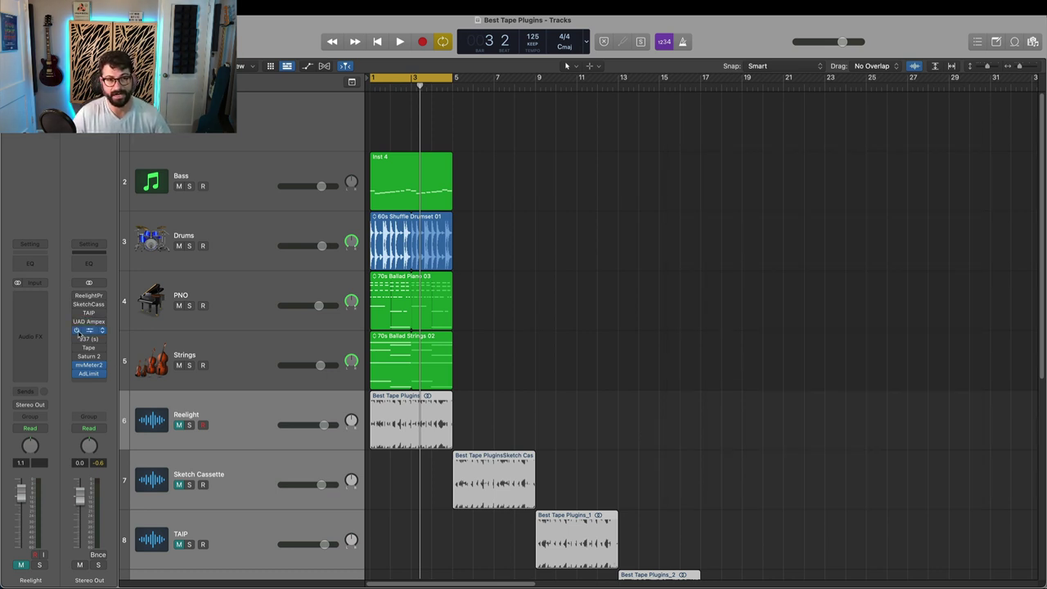
pyautogui.click(88, 331)
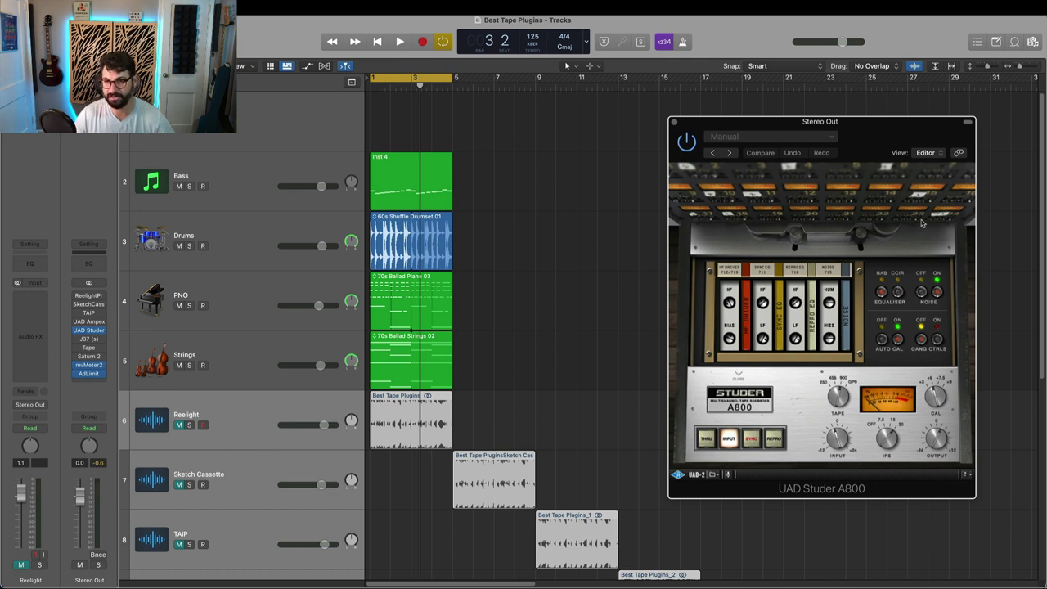
pyautogui.moveTo(919, 143); pyautogui.dragTo(882, 135)
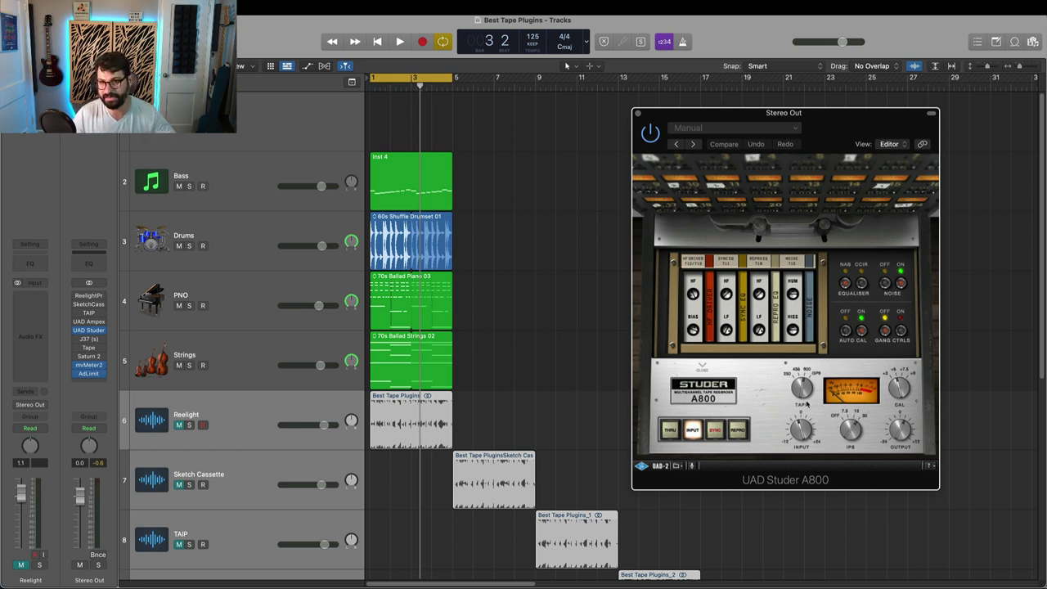
# - Play the mix through the Studer A800, turn its noise off, and stop playback
pyautogui.press('space')
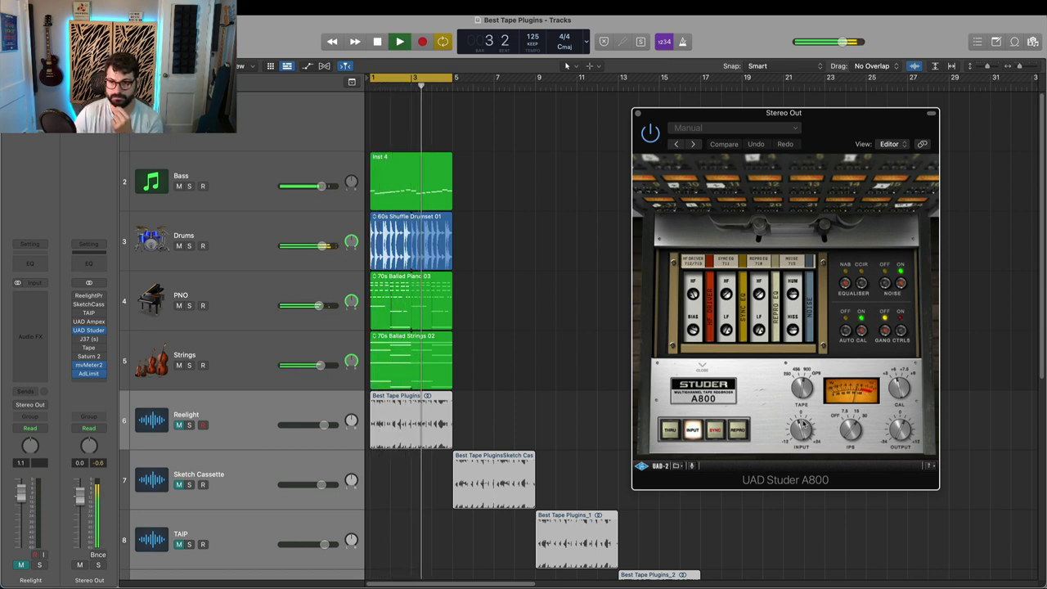
pyautogui.click(863, 398)
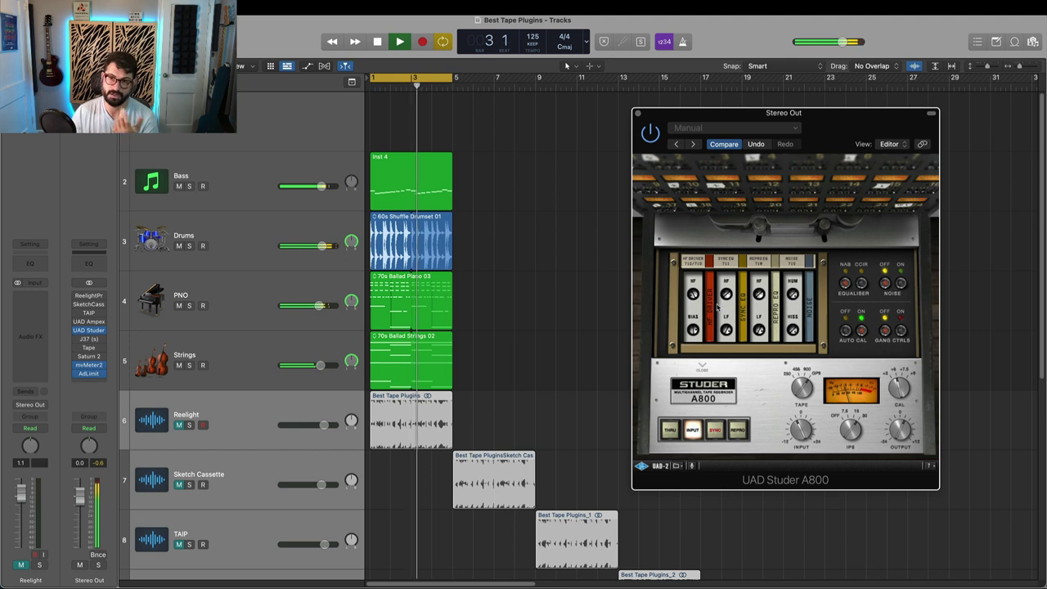
pyautogui.press('space')
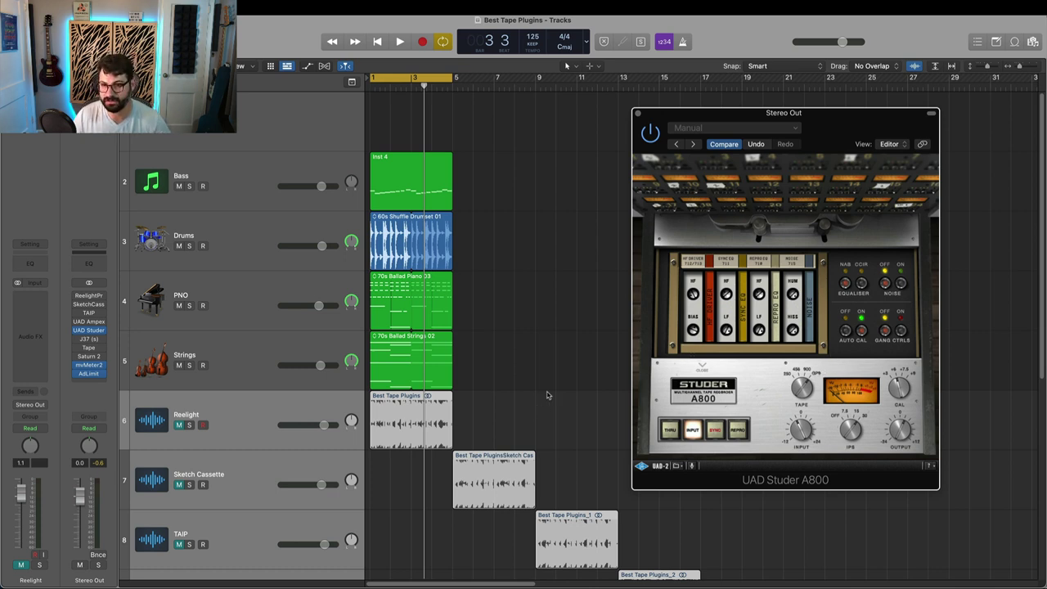
# - Show the Studer A800's tape reels and play the mix, switching the tape from GP9 to 900 and comparing against bypass
pyautogui.click(700, 367)
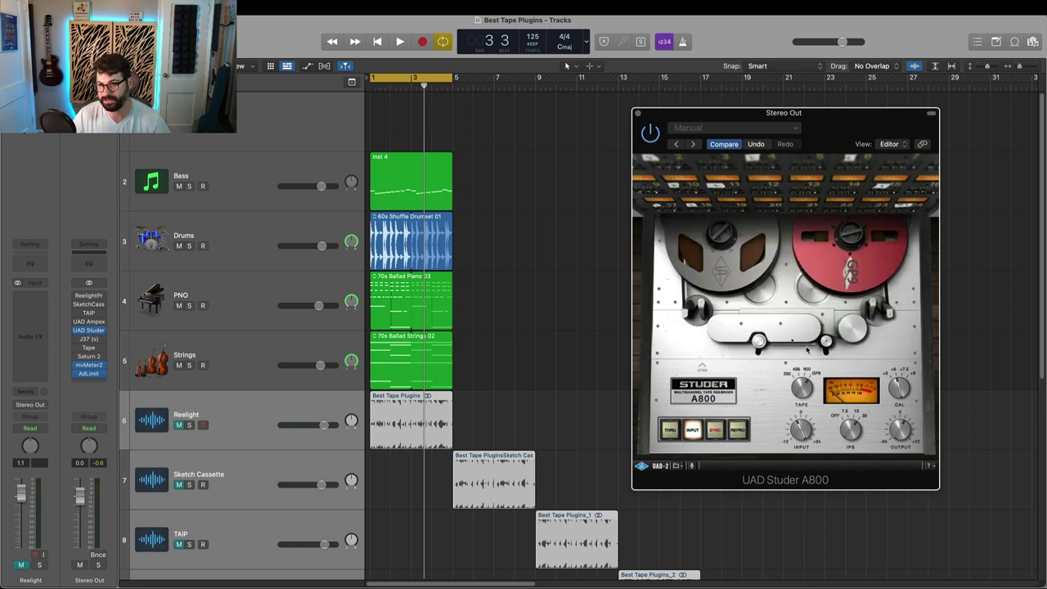
pyautogui.press('space')
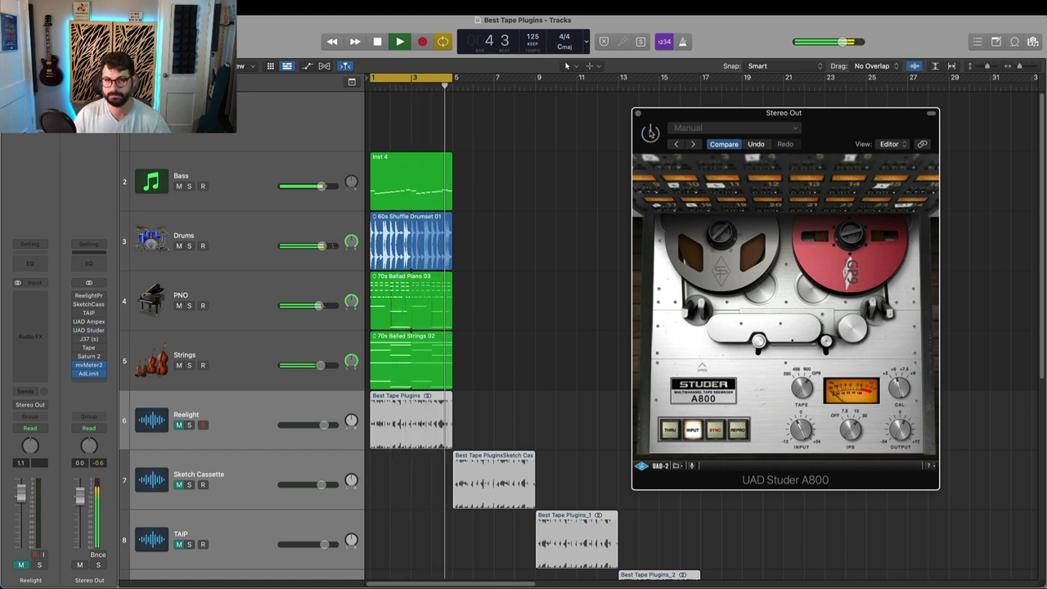
pyautogui.click(650, 134)
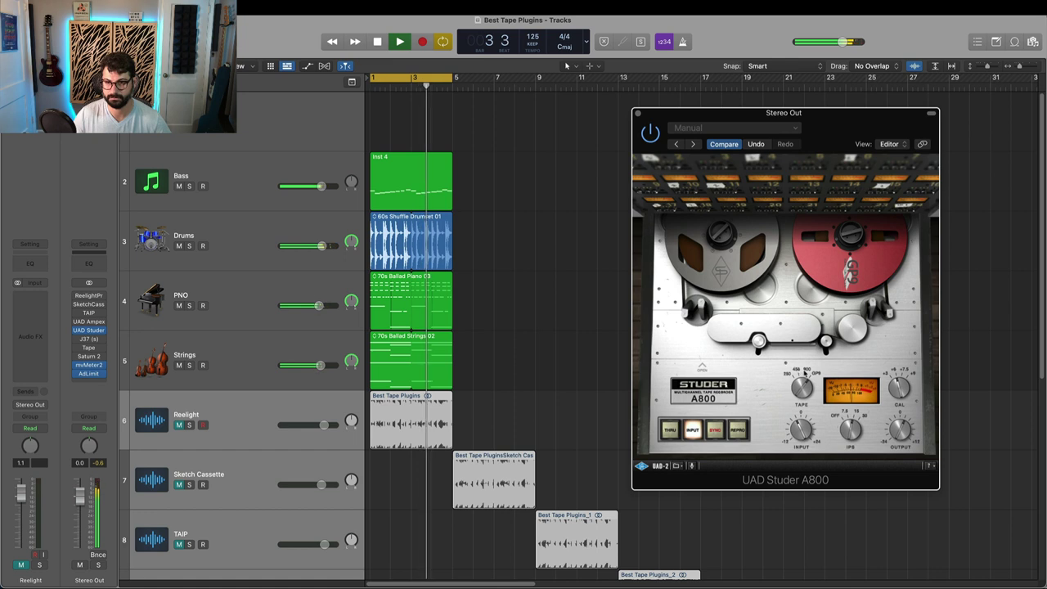
pyautogui.click(804, 373)
pyautogui.click(650, 133)
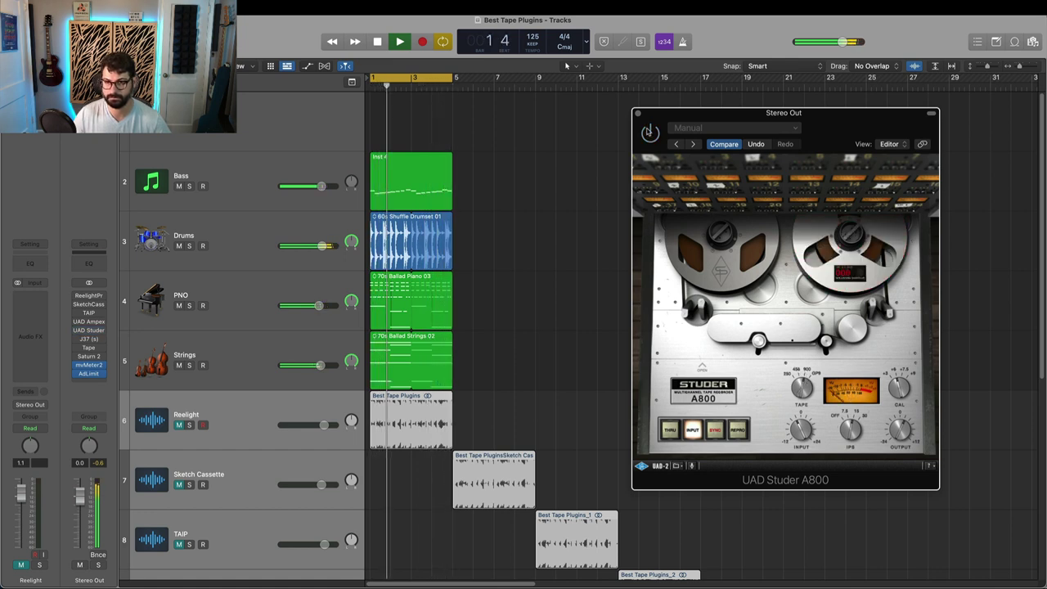
pyautogui.click(649, 132)
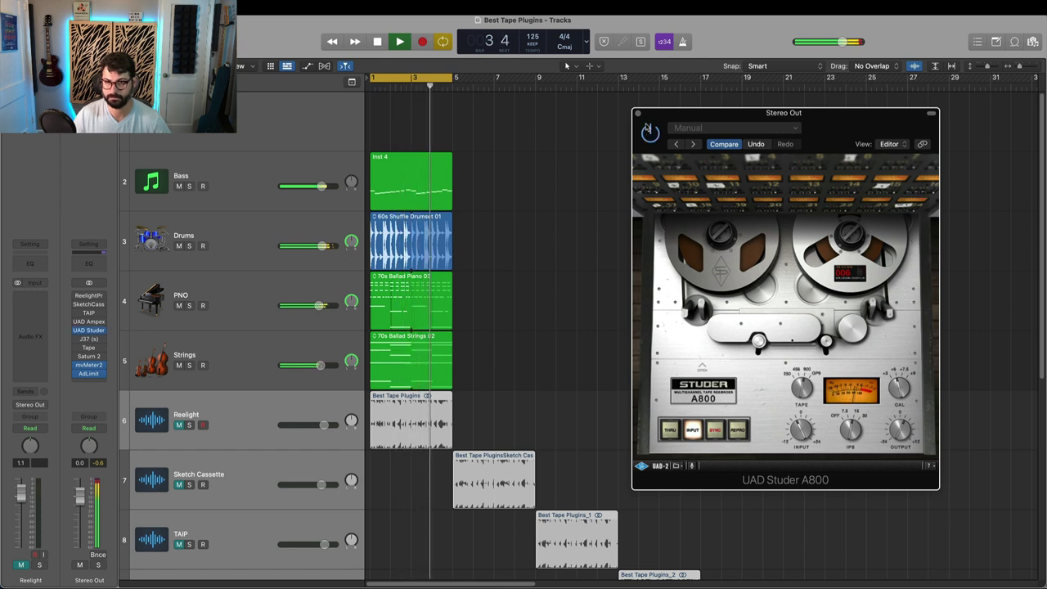
# - Stop playback, close and bypass the Studer A800, and enable and open J37 on the Stereo Out
pyautogui.press('space')
pyautogui.click(637, 113)
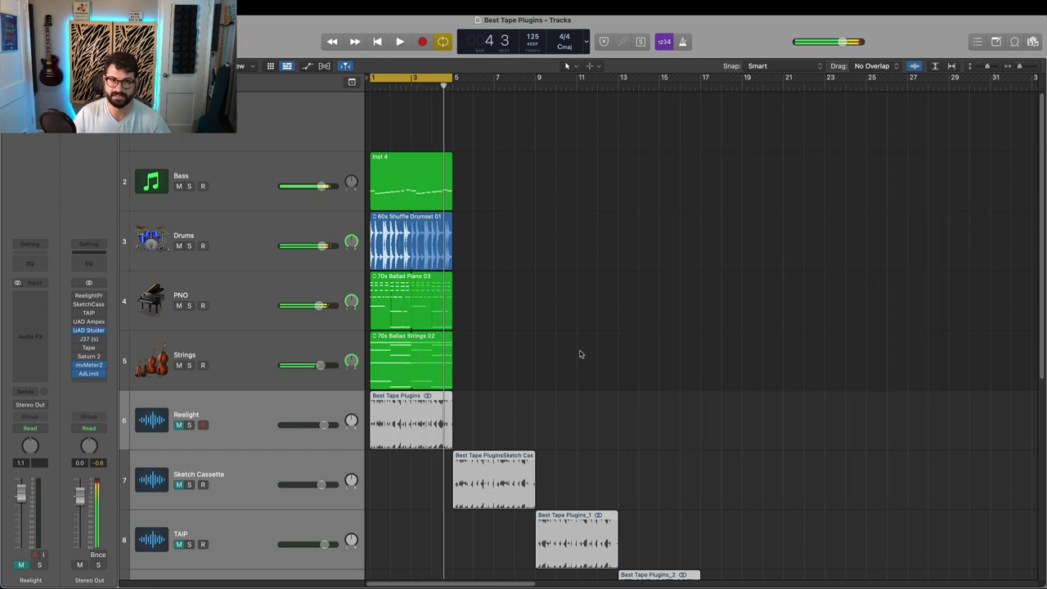
pyautogui.click(86, 340)
pyautogui.press('Escape')
pyautogui.click(86, 341)
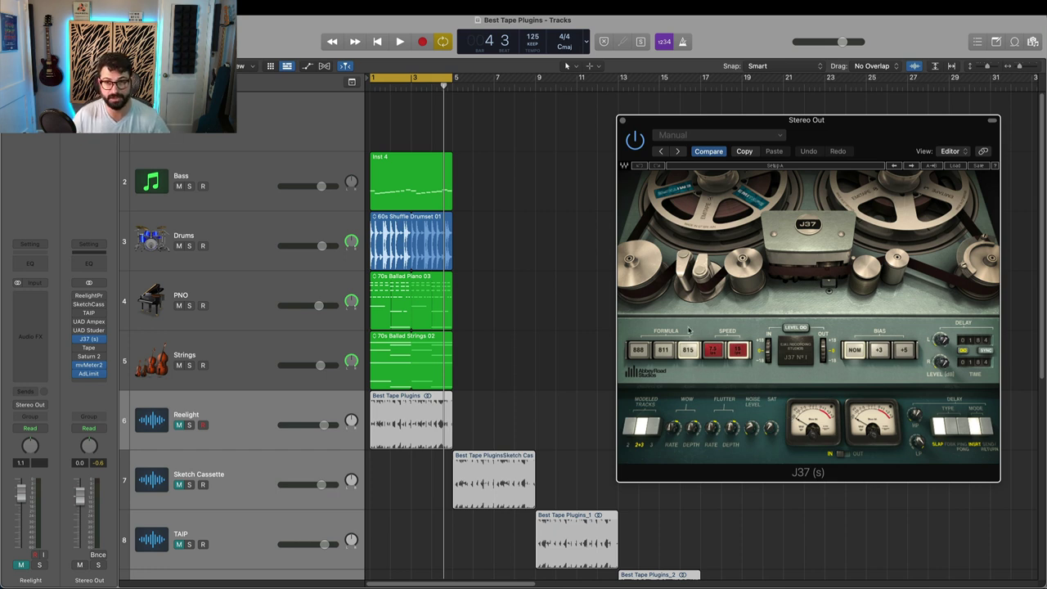
# - Play the mix through J37, comparing formulas 811, 888 and 815 and tape speeds 7.5 and 15, and stop playback
pyautogui.press('space')
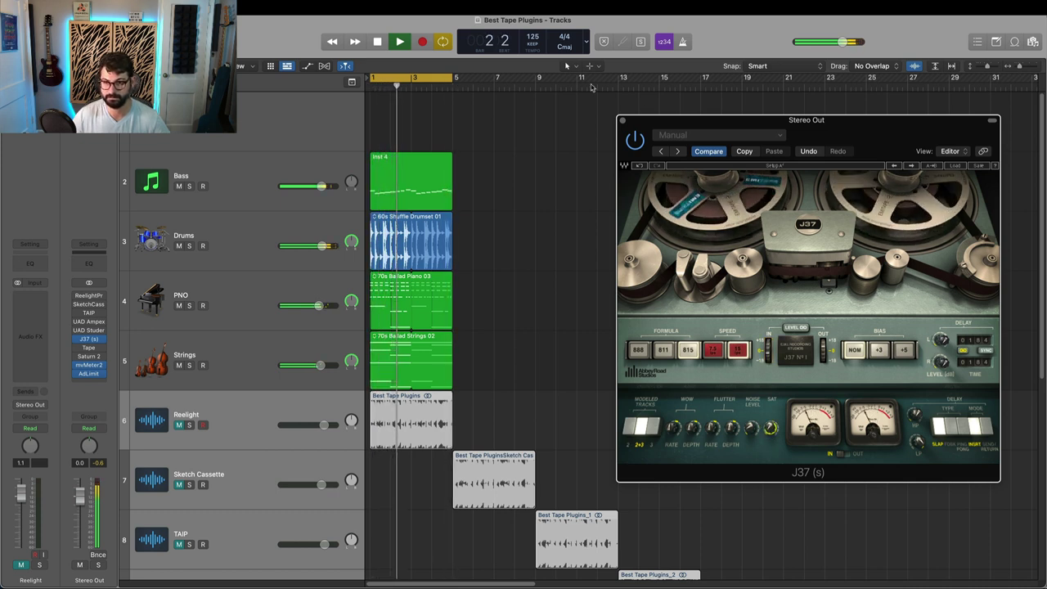
pyautogui.click(665, 351)
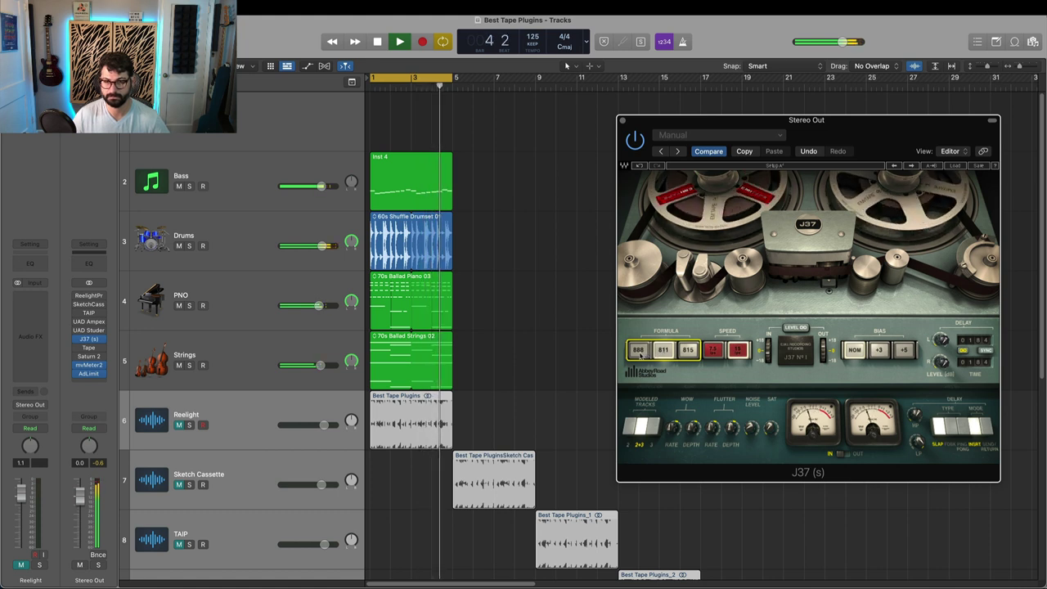
pyautogui.click(639, 351)
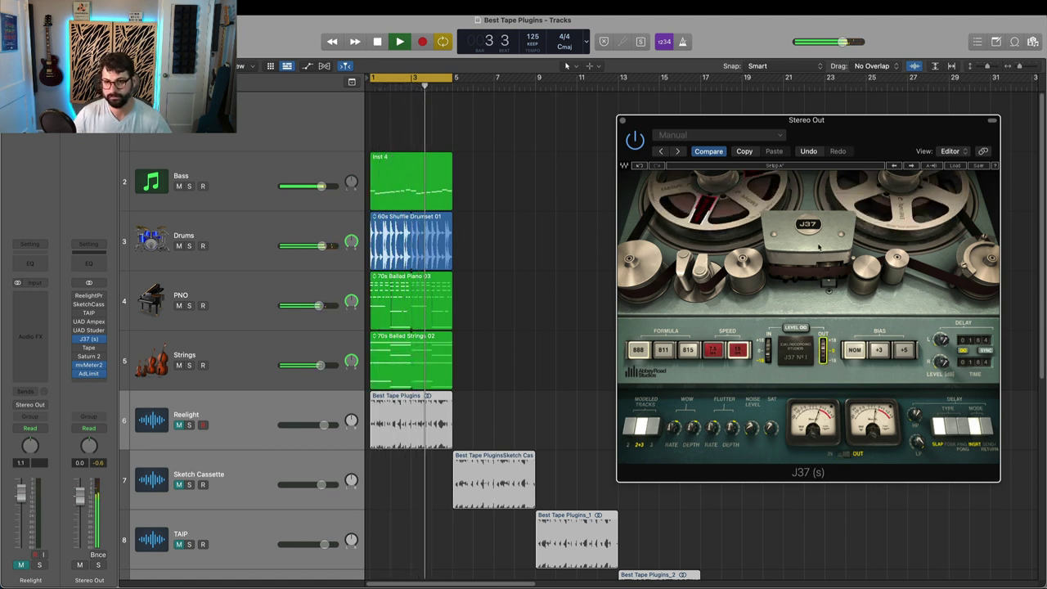
pyautogui.click(713, 359)
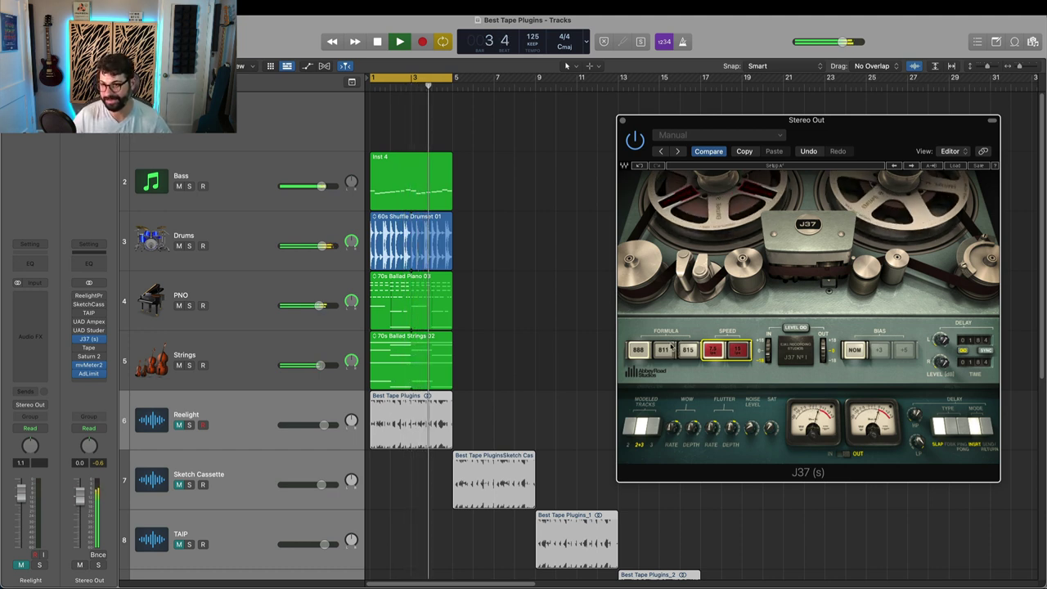
pyautogui.click(738, 350)
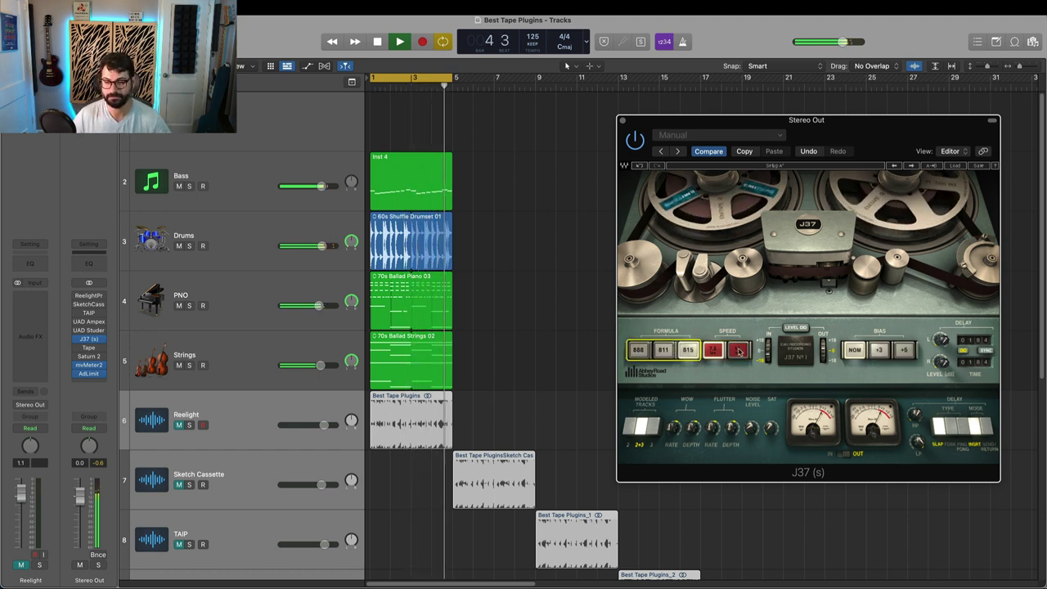
pyautogui.click(738, 350)
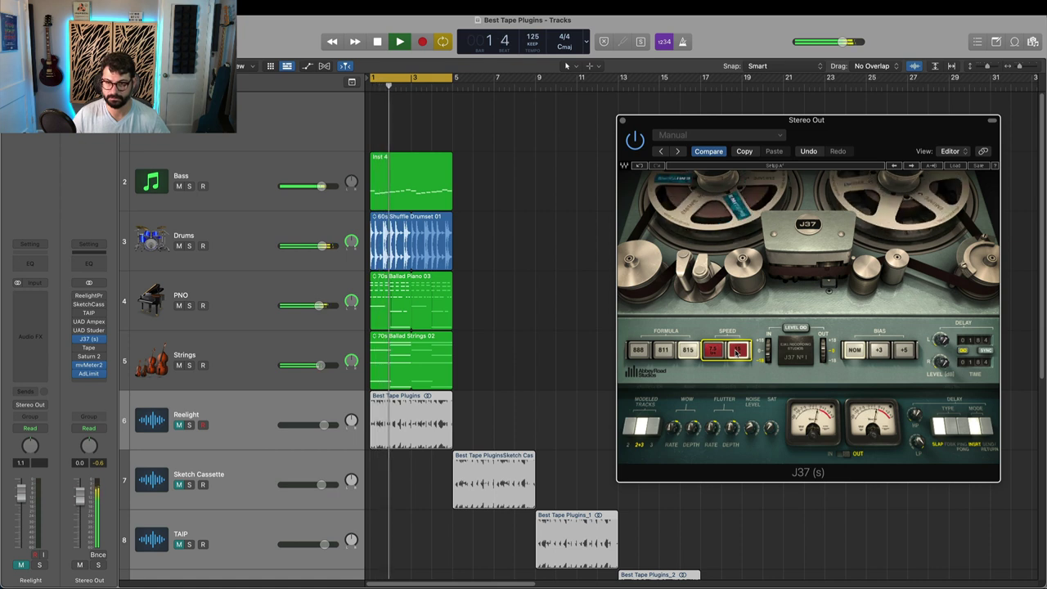
pyautogui.press('space')
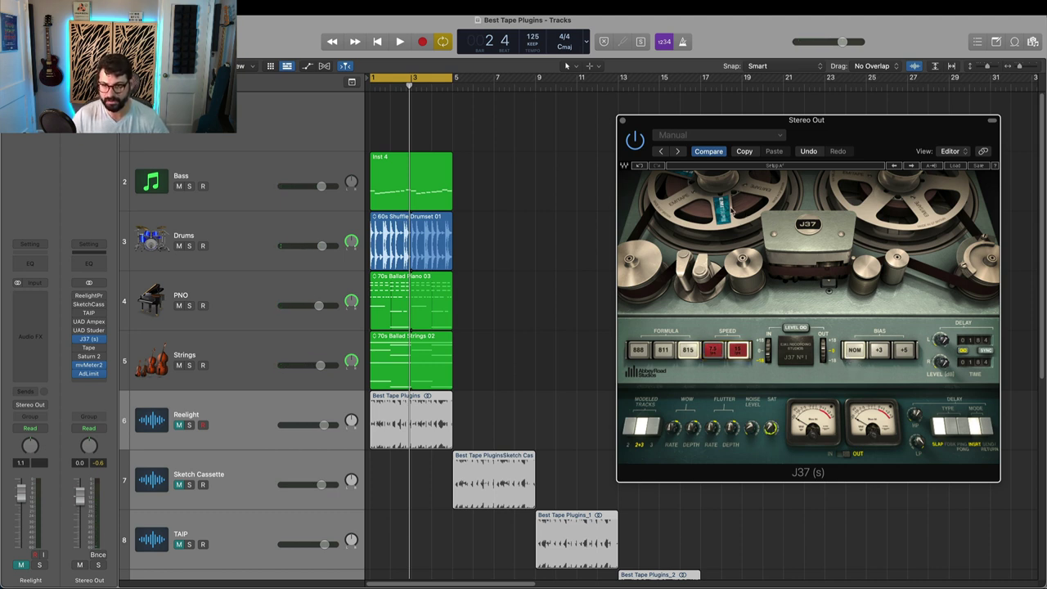
# - Audition J37's noise level and its modeled tracks 2, 3 and 2+3 during playback, and stop playback
pyautogui.press('space')
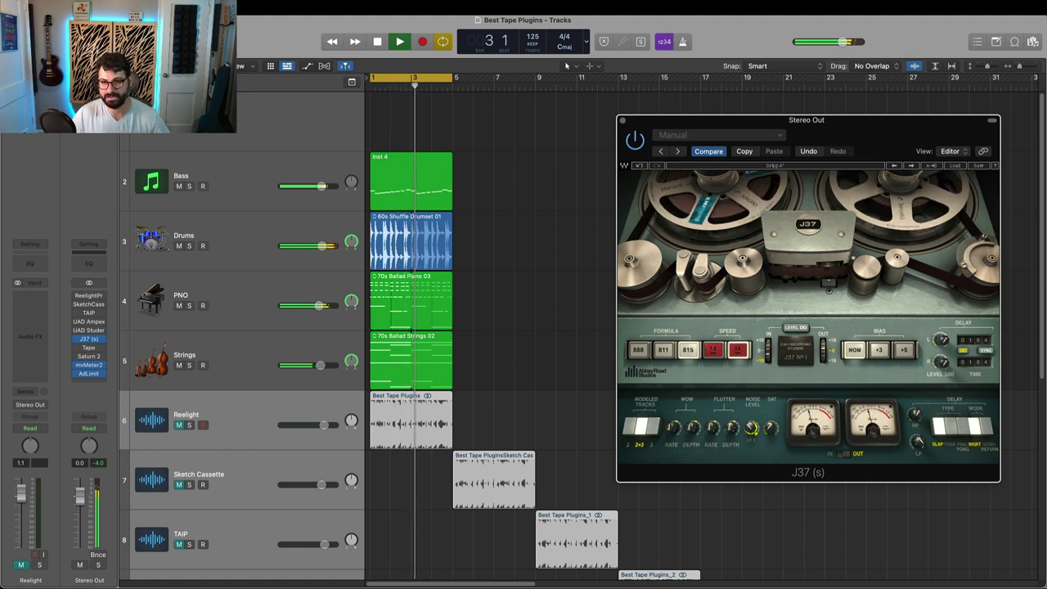
pyautogui.press('space')
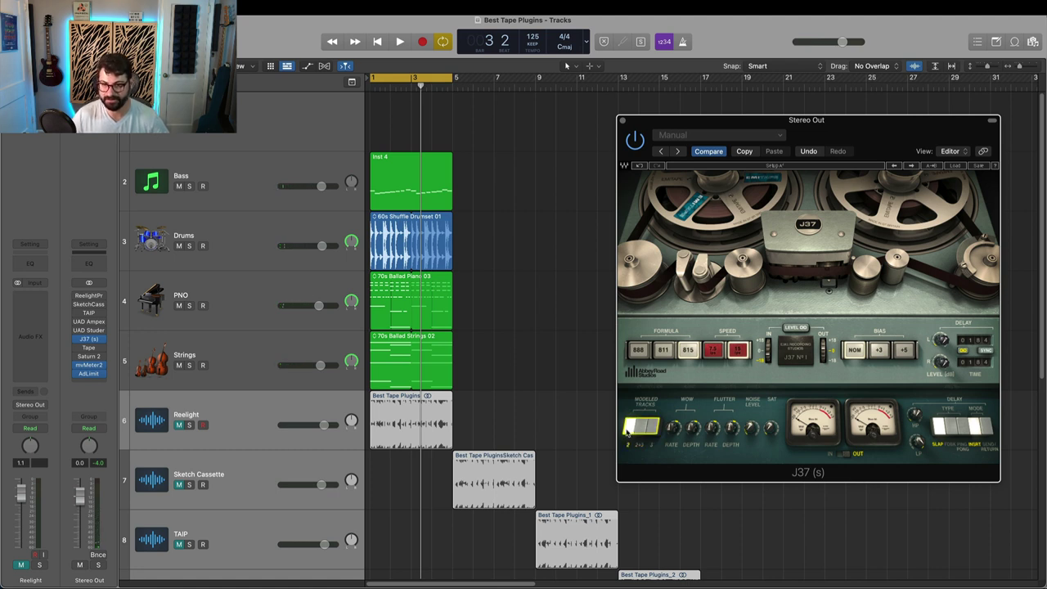
pyautogui.press('space')
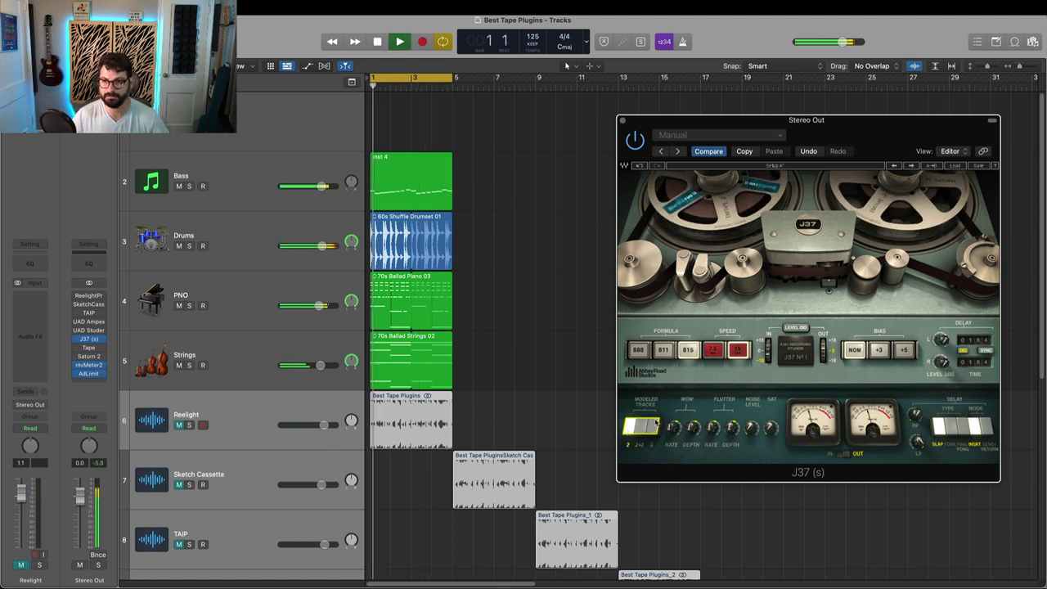
pyautogui.click(652, 427)
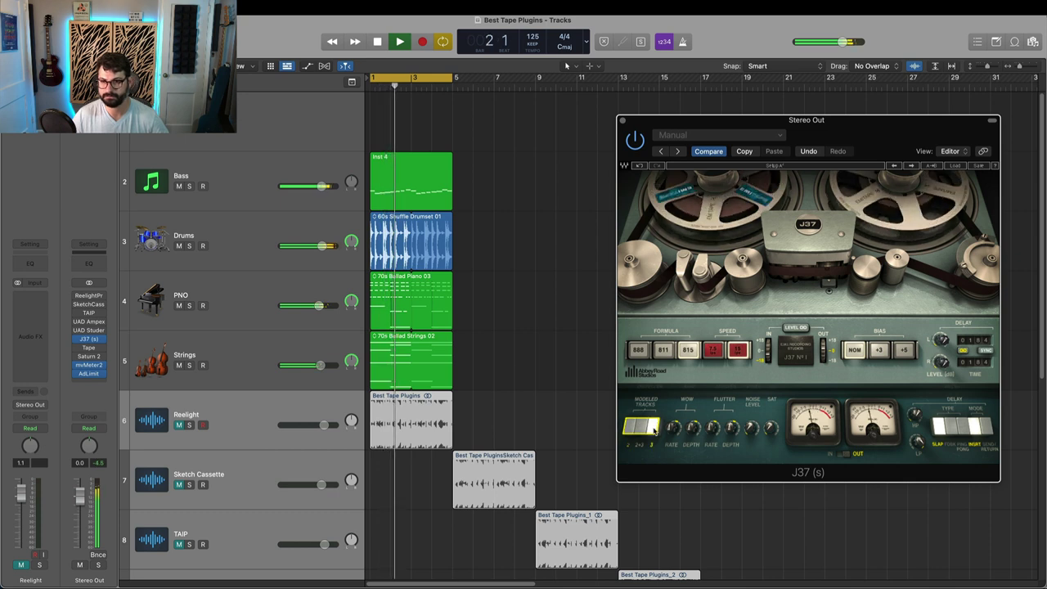
pyautogui.click(652, 427)
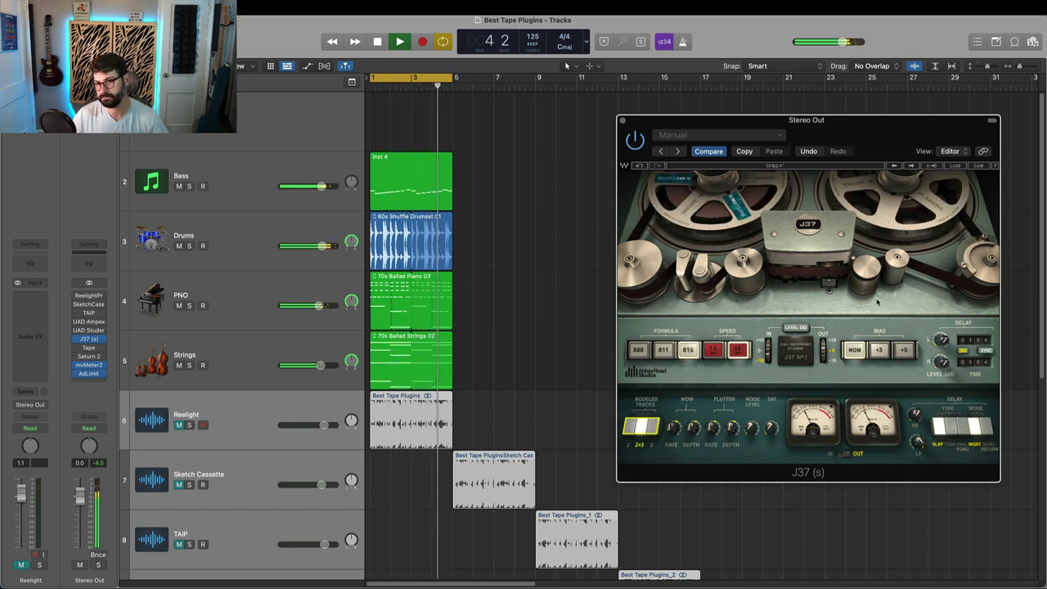
pyautogui.press('space')
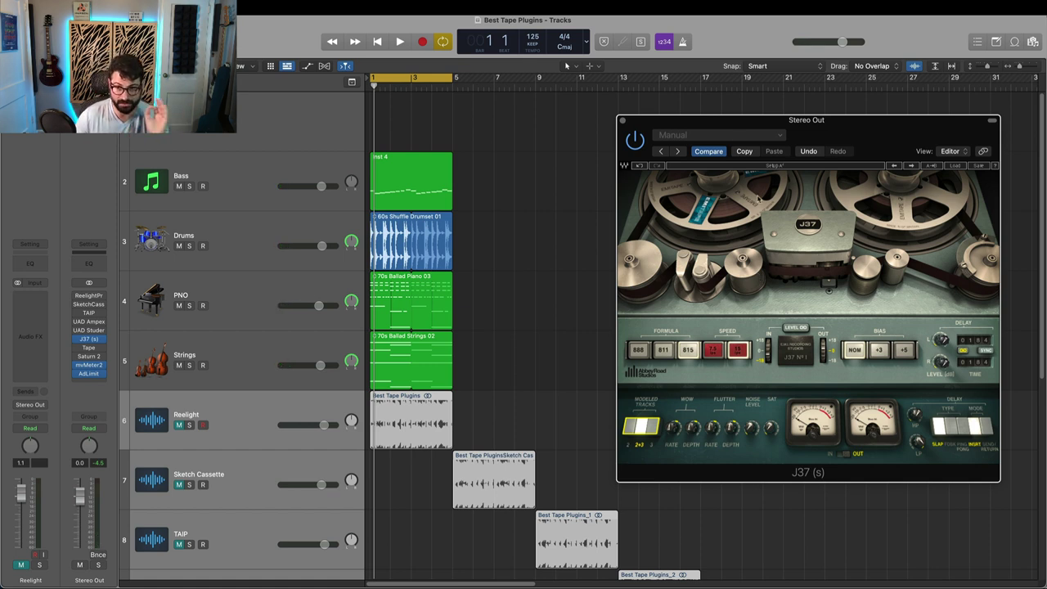
# - Close and bypass J37, and enable and open Softube Tape on the Stereo Out with its noise off
pyautogui.click(623, 122)
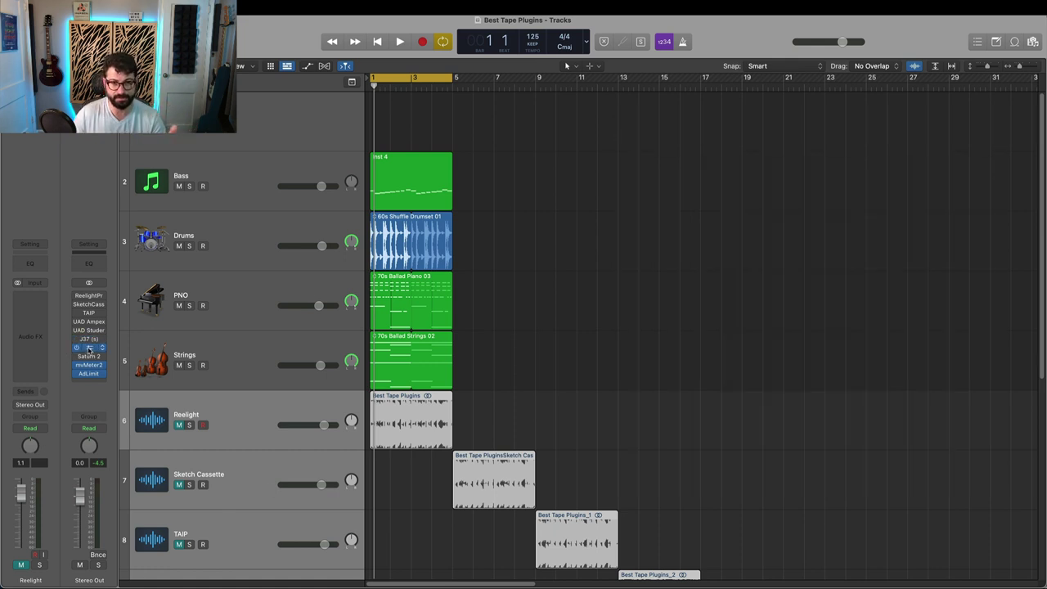
pyautogui.click(89, 350)
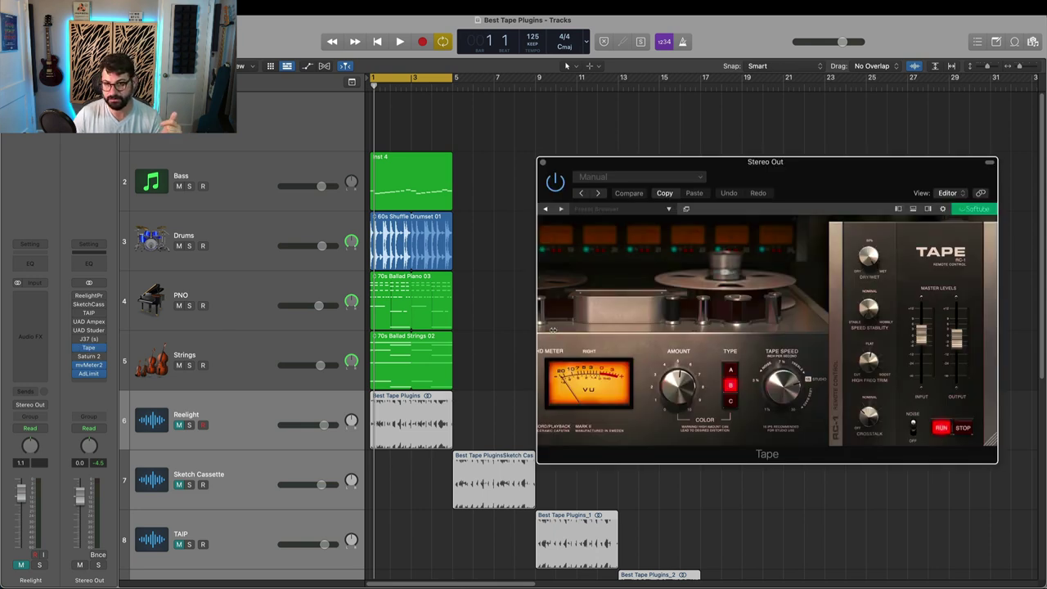
pyautogui.moveTo(845, 194); pyautogui.dragTo(750, 166)
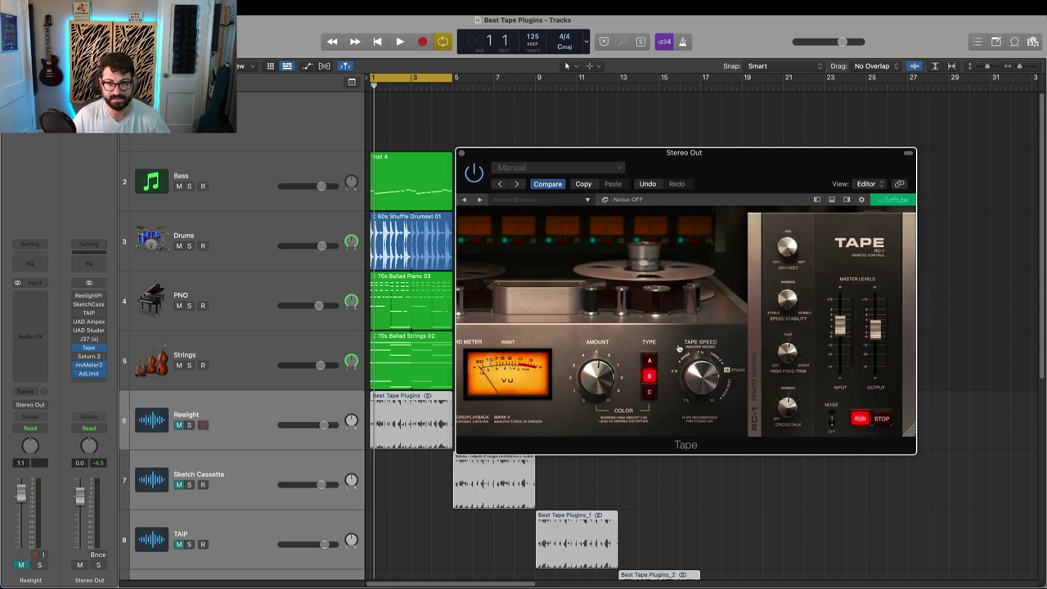
# - Play the mix through Softube Tape with color type B, adjusting the color amount between about 2.3 and 3.7
pyautogui.press('space')
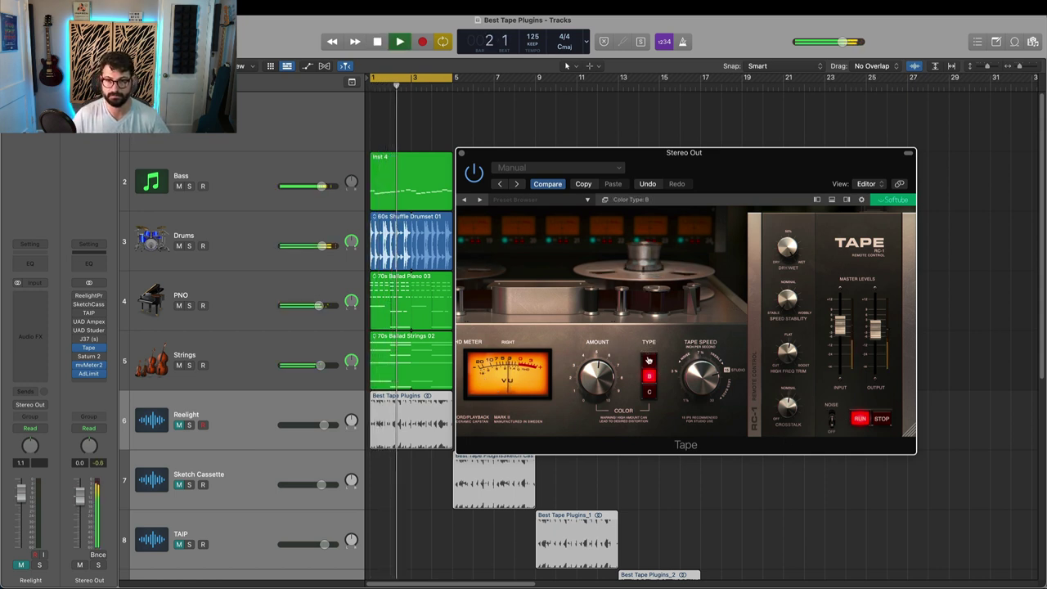
pyautogui.moveTo(580, 366)
pyautogui.moveTo(579, 365); pyautogui.dragTo(580, 372)
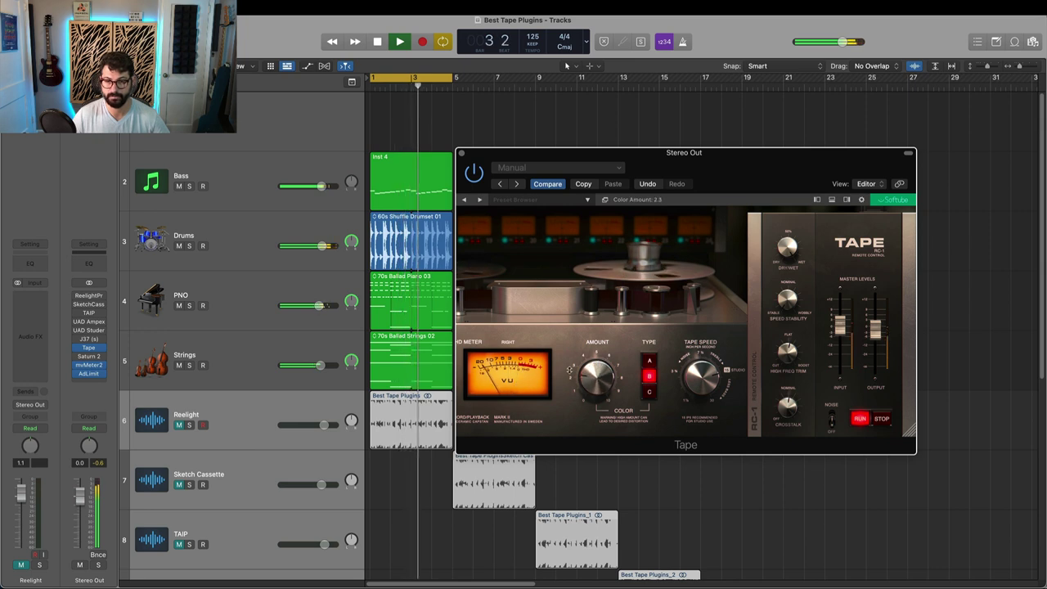
pyautogui.moveTo(579, 372); pyautogui.dragTo(586, 357)
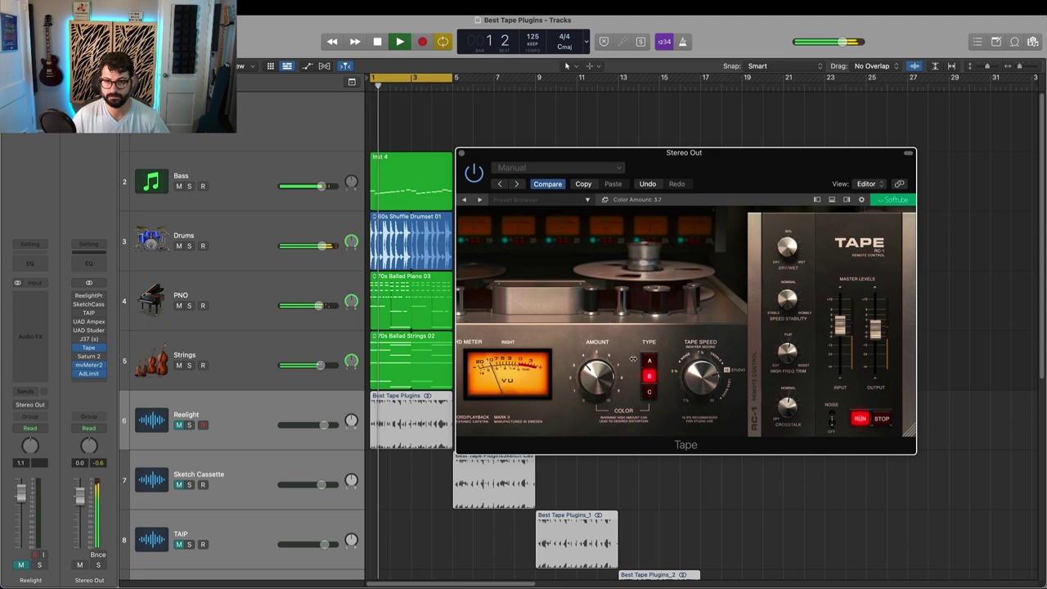
# - Compare Softube Tape's color types A and C during playback, raising the color amount to about 9.9 and lowering it to about 6.6
pyautogui.click(648, 361)
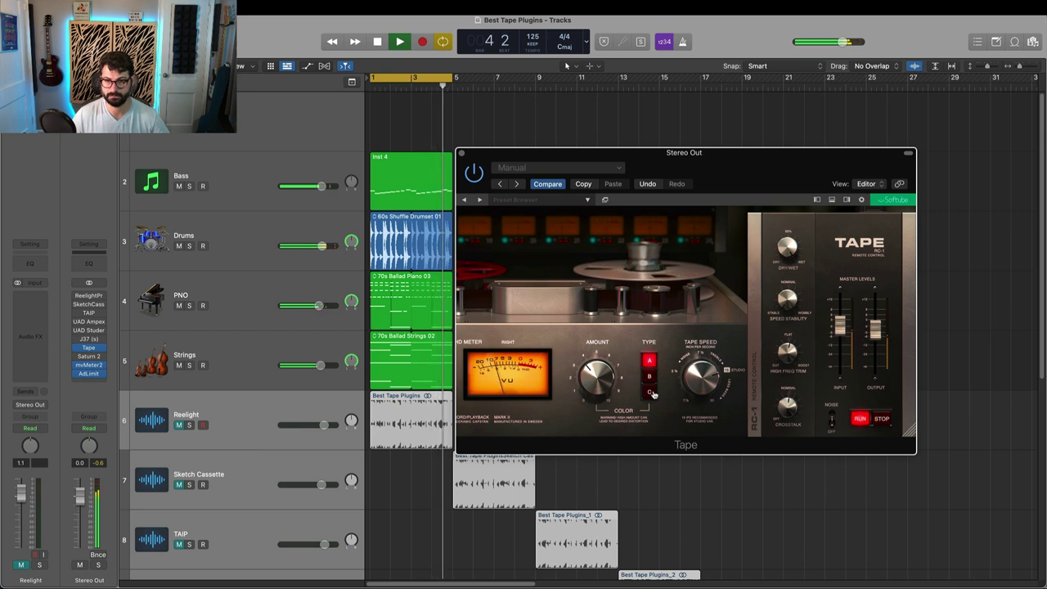
pyautogui.click(651, 392)
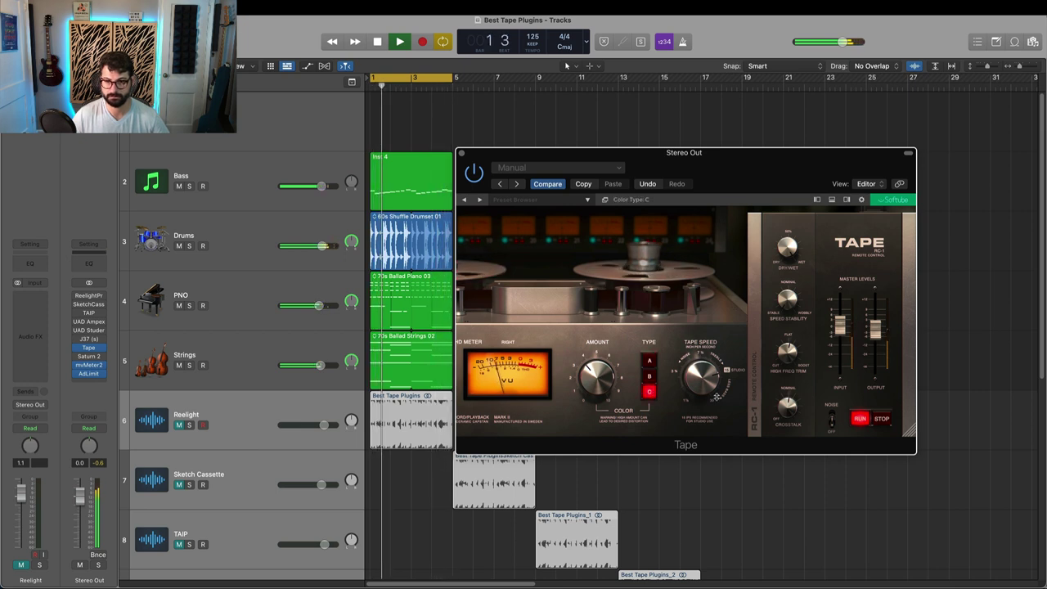
pyautogui.moveTo(616, 352); pyautogui.dragTo(607, 330)
pyautogui.click(650, 360)
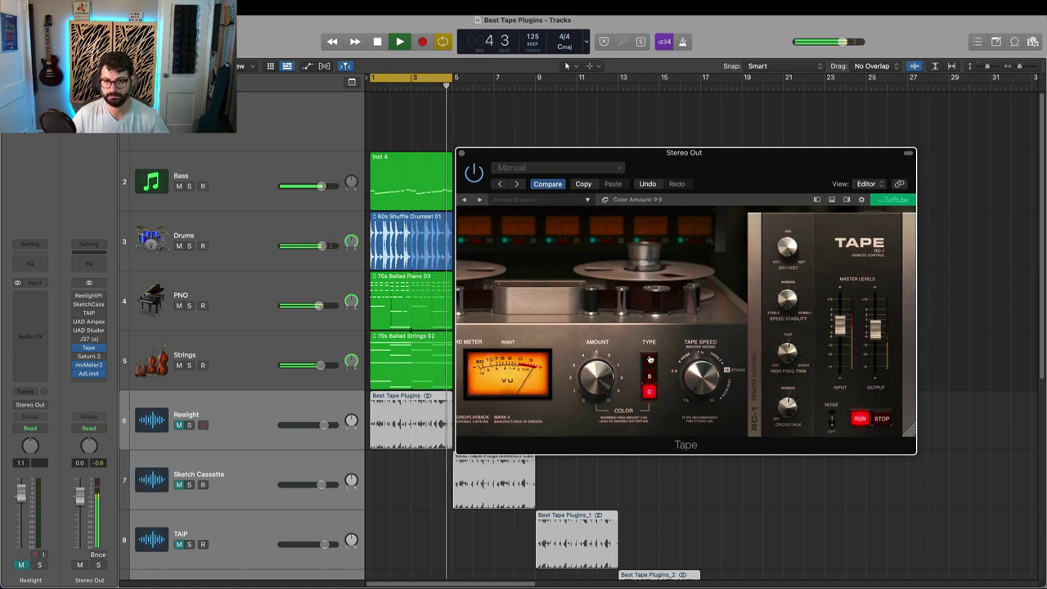
pyautogui.scroll(-3, 592, 375)
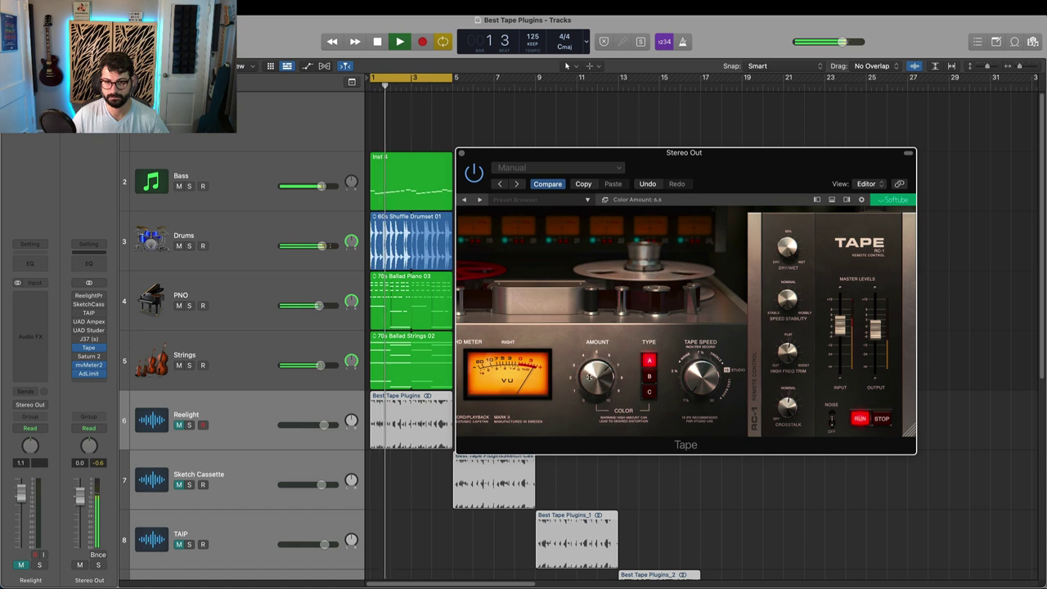
# - Audition Softube Tape at 30 IPS, and reduce the color amount to about 4.1 while comparing types A, B and C
pyautogui.click(701, 374)
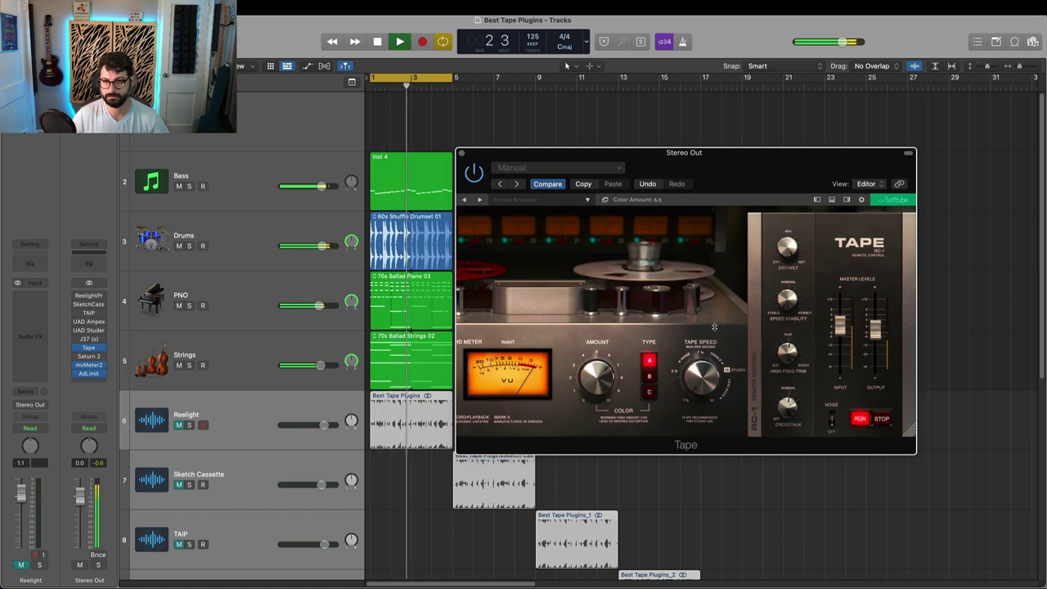
pyautogui.click(720, 384)
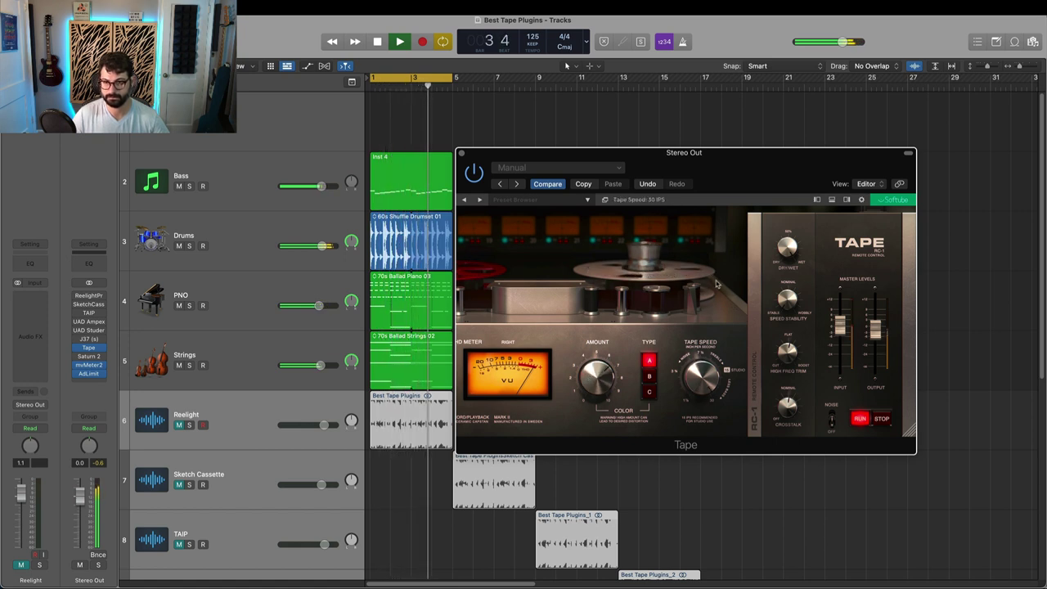
pyautogui.scroll(-3, 597, 375)
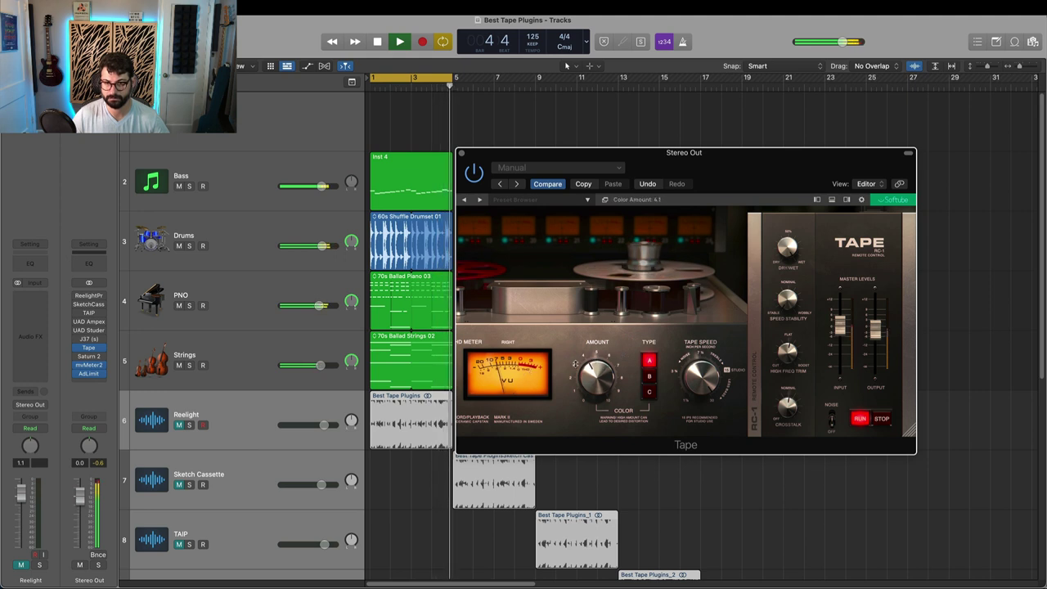
pyautogui.click(649, 377)
pyautogui.click(650, 391)
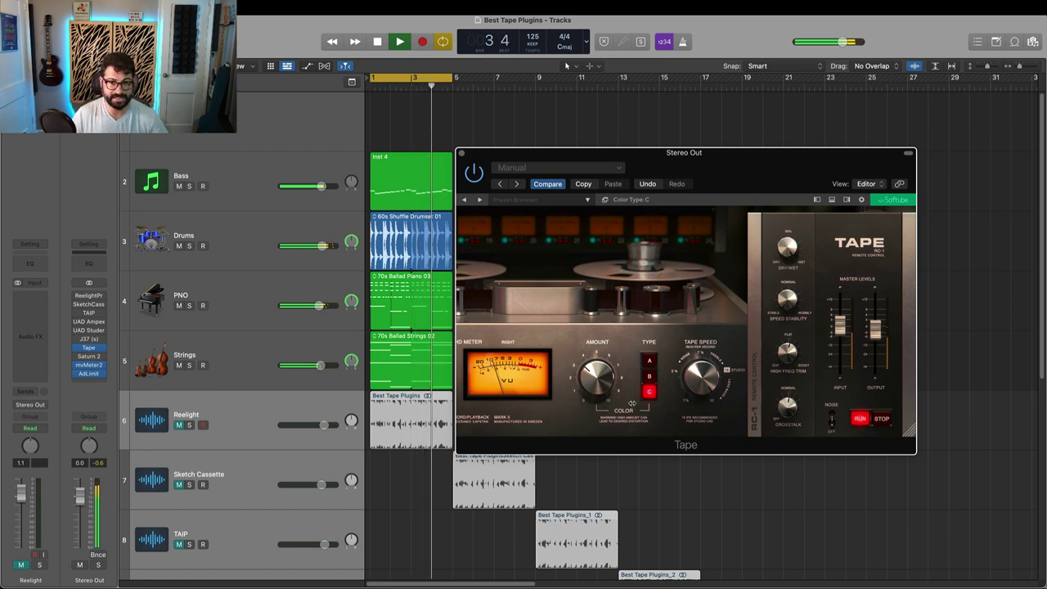
# - Audition changes to Softube Tape's speed stability, around 70.5%, and its high frequency trim up to full boost
pyautogui.moveTo(582, 375)
pyautogui.moveTo(581, 375); pyautogui.dragTo(582, 381)
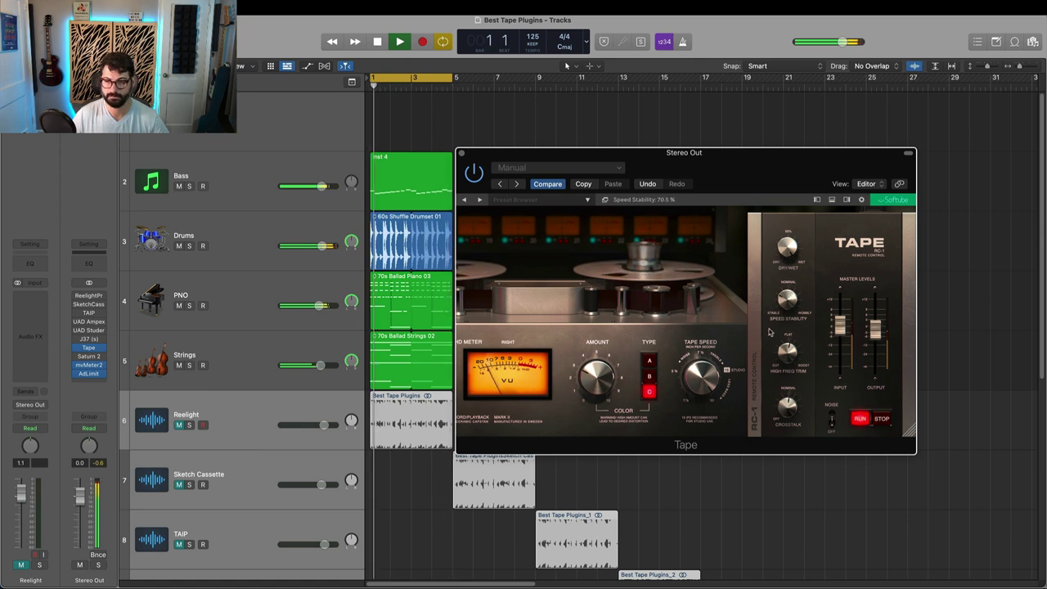
pyautogui.press('space')
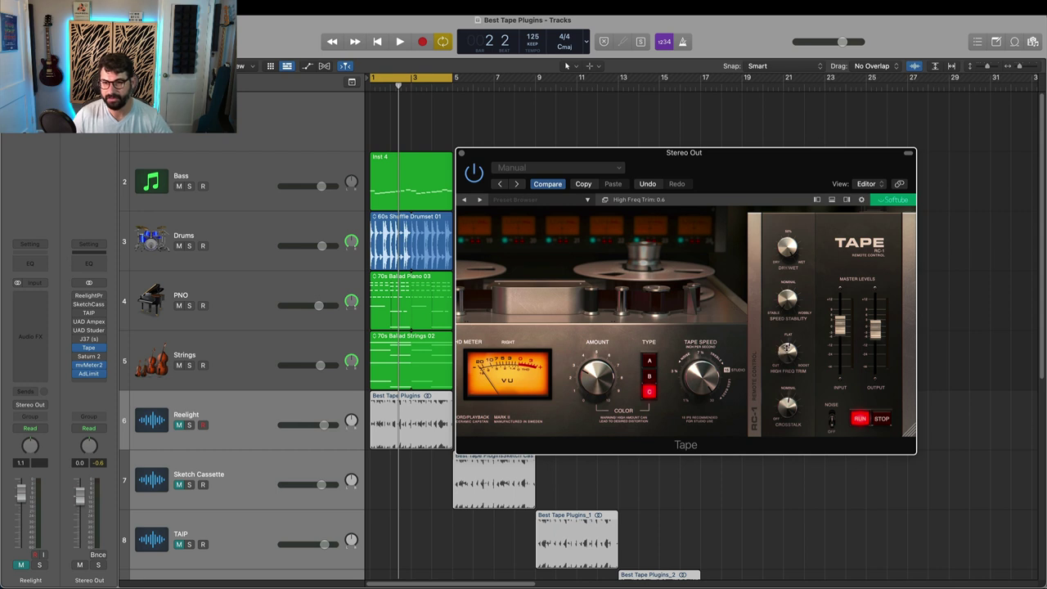
pyautogui.press('space')
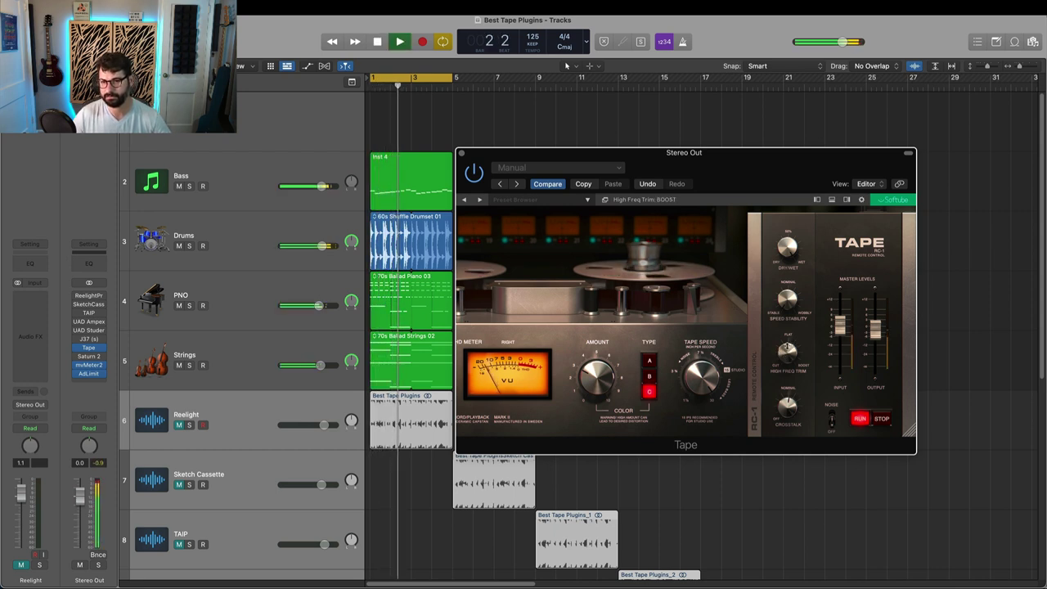
pyautogui.moveTo(788, 352); pyautogui.dragTo(787, 307)
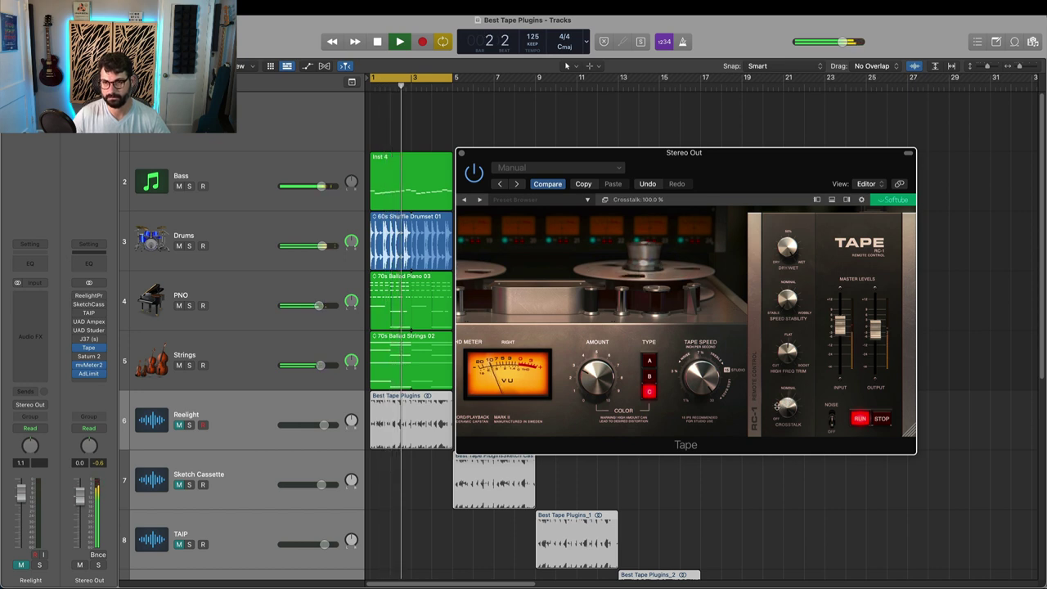
# - Audition Softube Tape's crosstalk between about 57% and 100%, and toggle its noise during playback
pyautogui.moveTo(787, 406); pyautogui.dragTo(759, 427)
pyautogui.moveTo(787, 392); pyautogui.dragTo(788, 353)
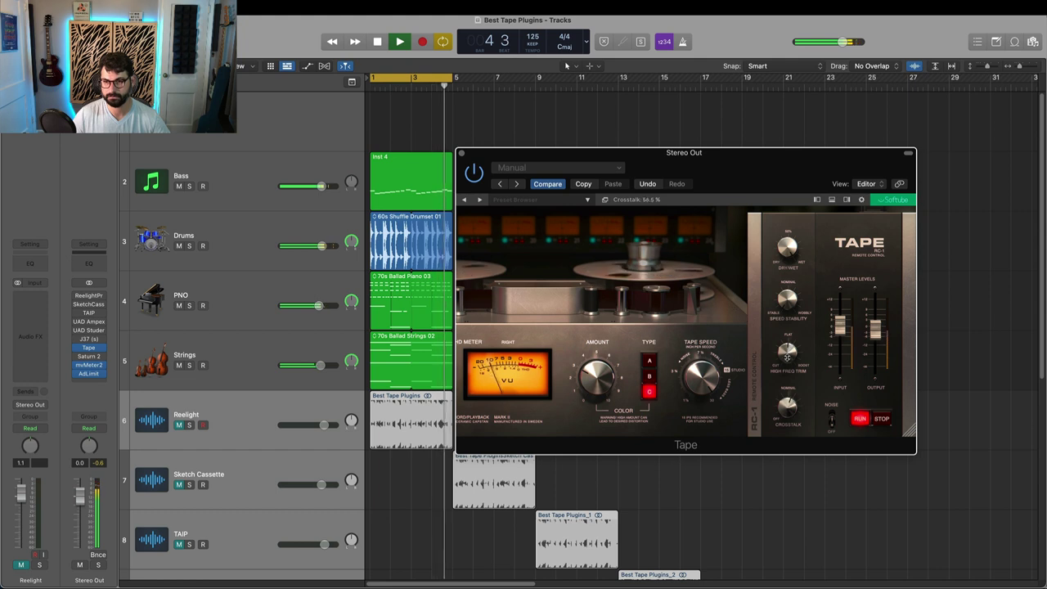
pyautogui.click(832, 416)
pyautogui.click(832, 416)
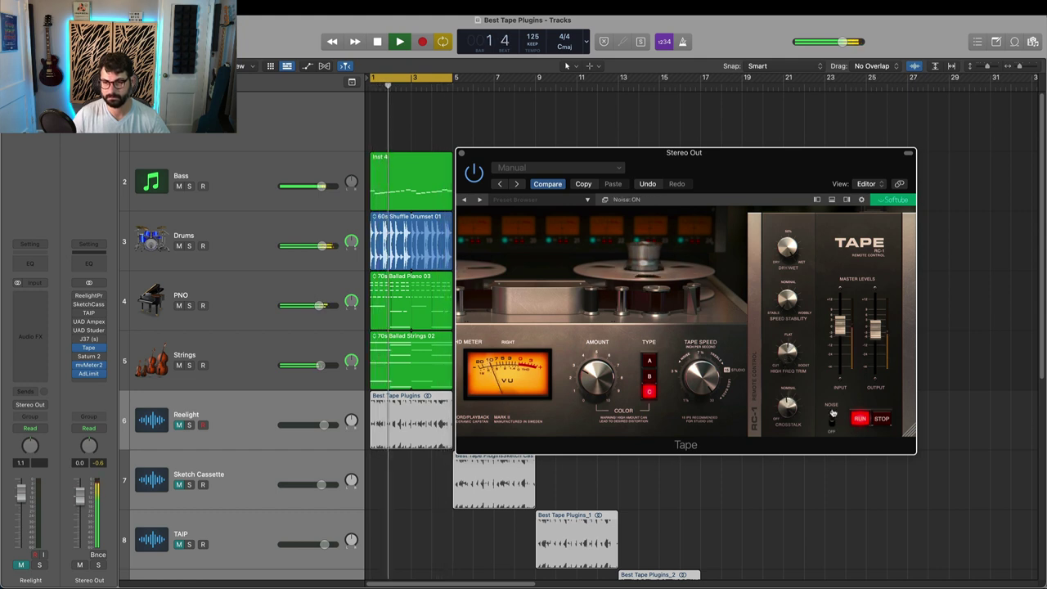
# - Audition Softube Tape's tape stop effect, set the tape running again, and stop playback
pyautogui.click(879, 419)
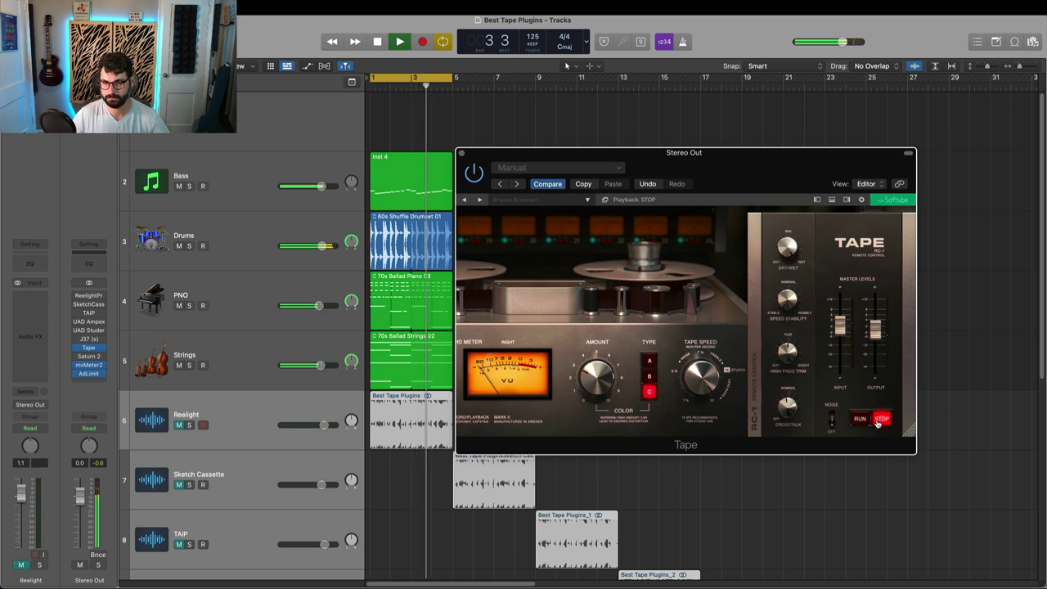
pyautogui.click(860, 420)
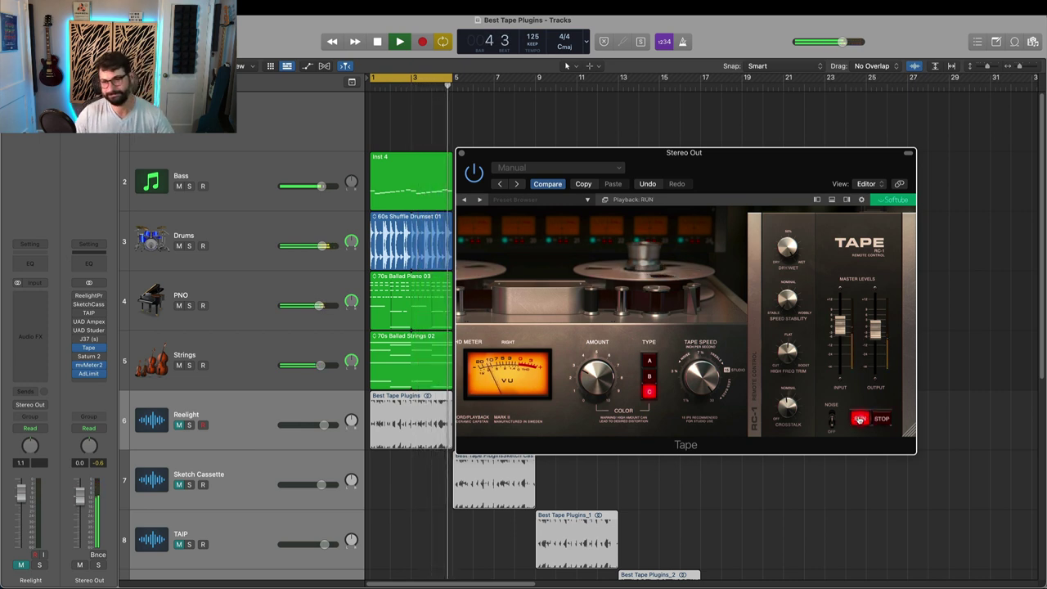
pyautogui.press('space')
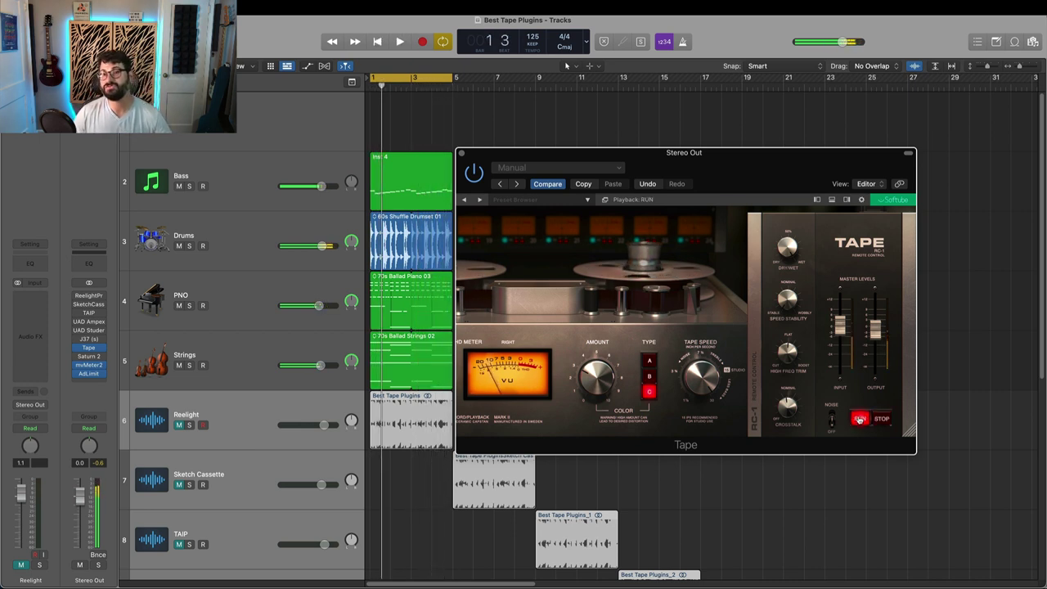
# - Close and bypass Softube Tape, enable and open Saturn 2 on the Stereo Out, and toggle its Warm Tape band off and on
pyautogui.click(460, 154)
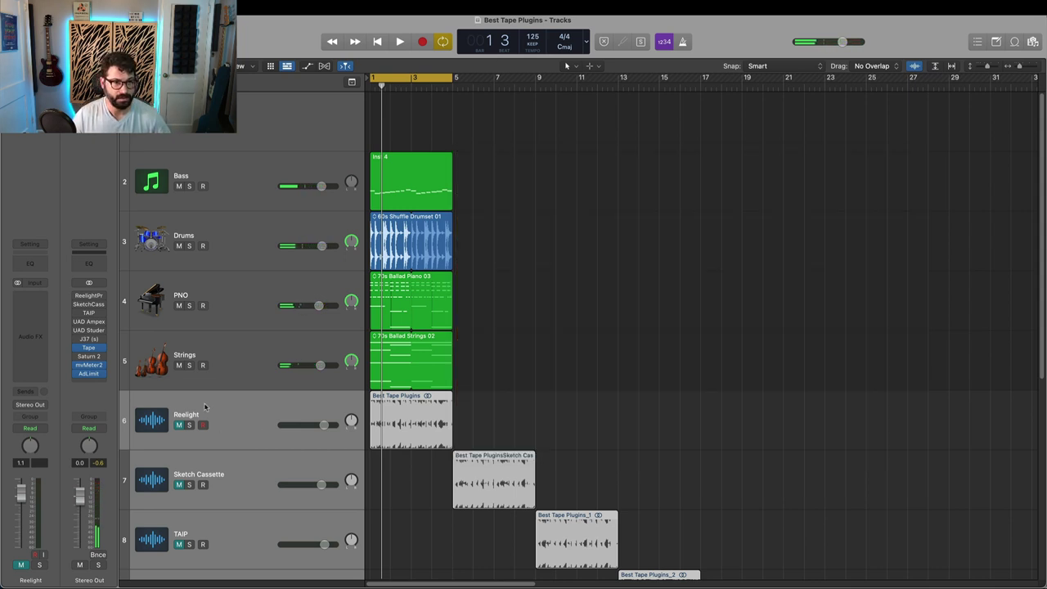
pyautogui.click(77, 358)
pyautogui.click(78, 358)
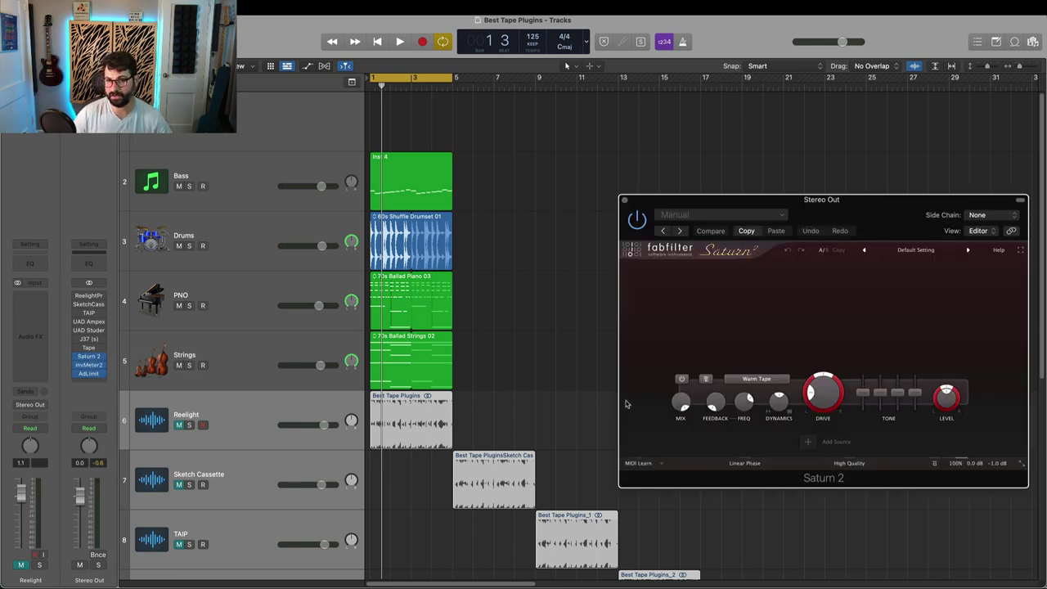
pyautogui.click(681, 379)
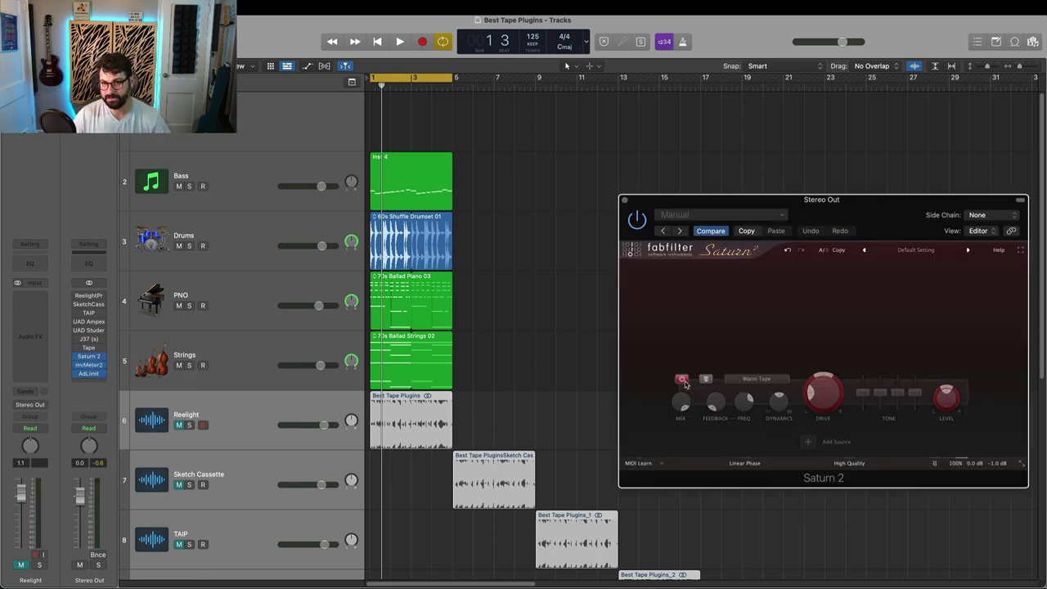
pyautogui.click(682, 379)
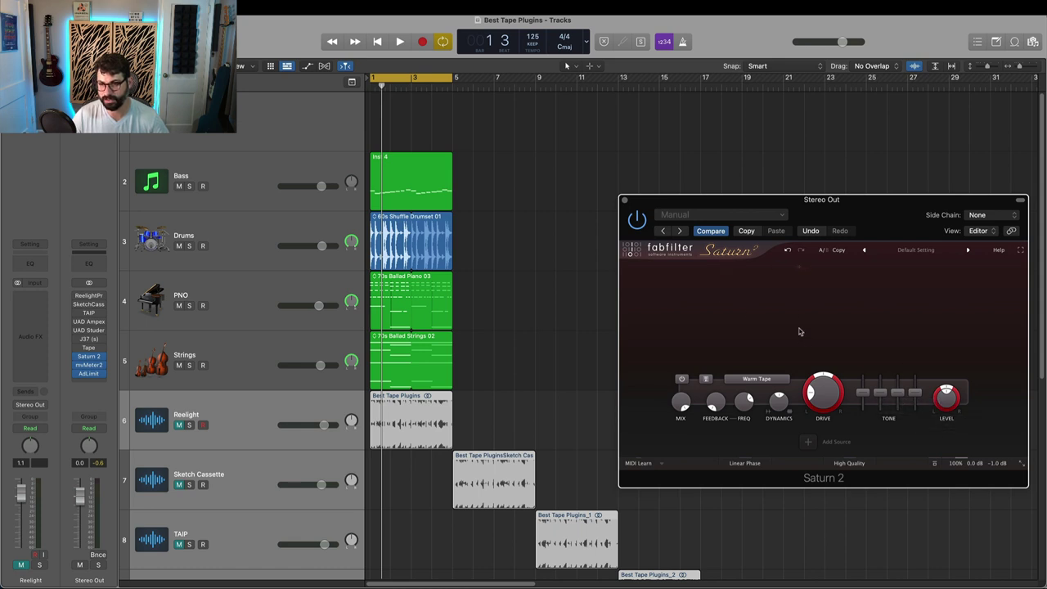
# - Play the mix through Saturn 2, split its spectrum into two bands, and adjust the bands' drive and dynamics
pyautogui.press('space')
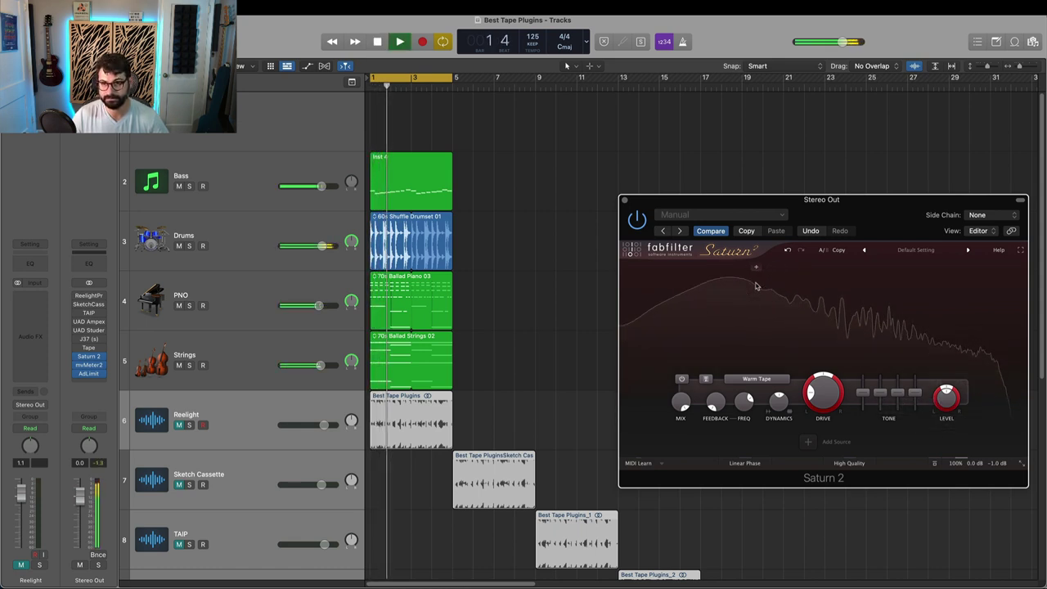
pyautogui.click(755, 298)
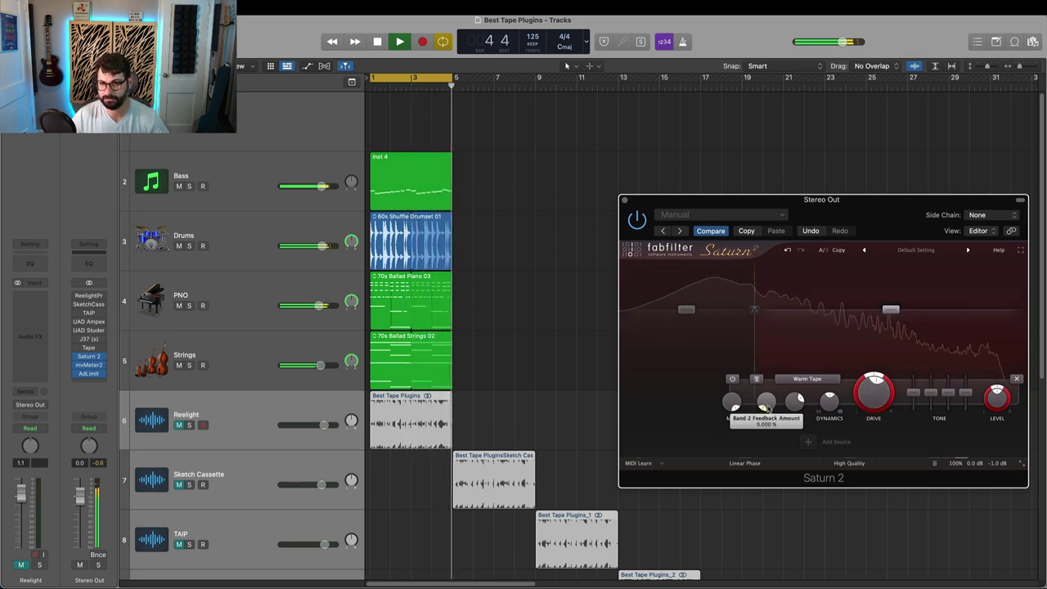
pyautogui.moveTo(869, 386); pyautogui.dragTo(869, 391)
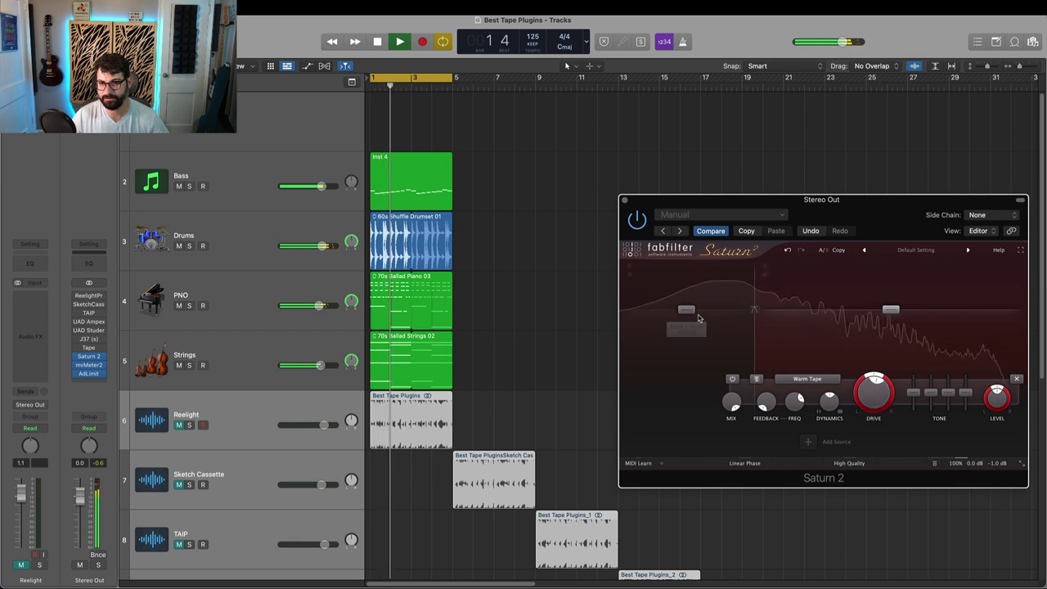
pyautogui.moveTo(695, 344)
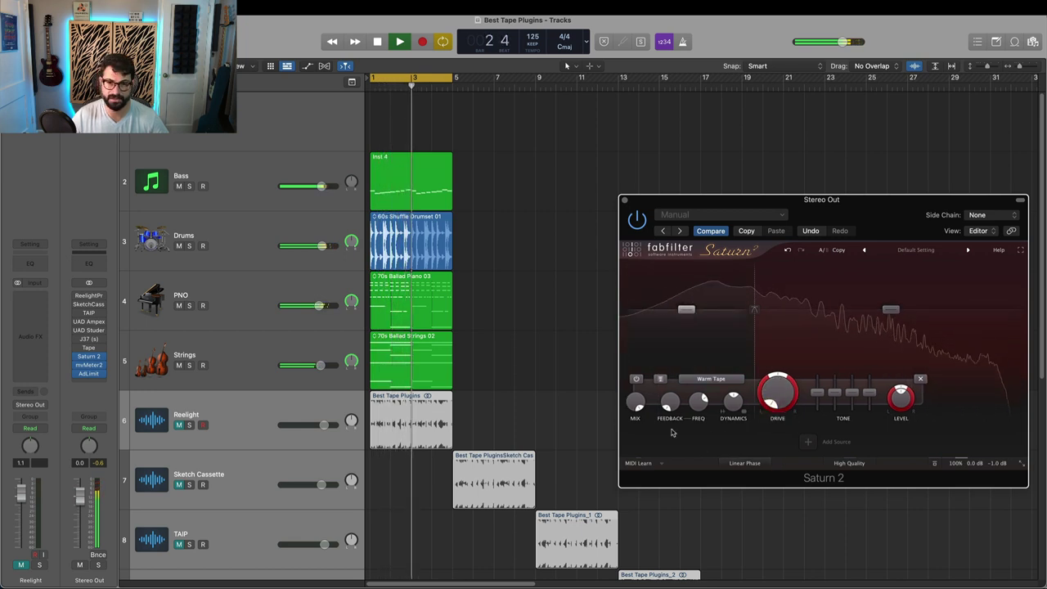
pyautogui.moveTo(734, 402); pyautogui.dragTo(755, 372)
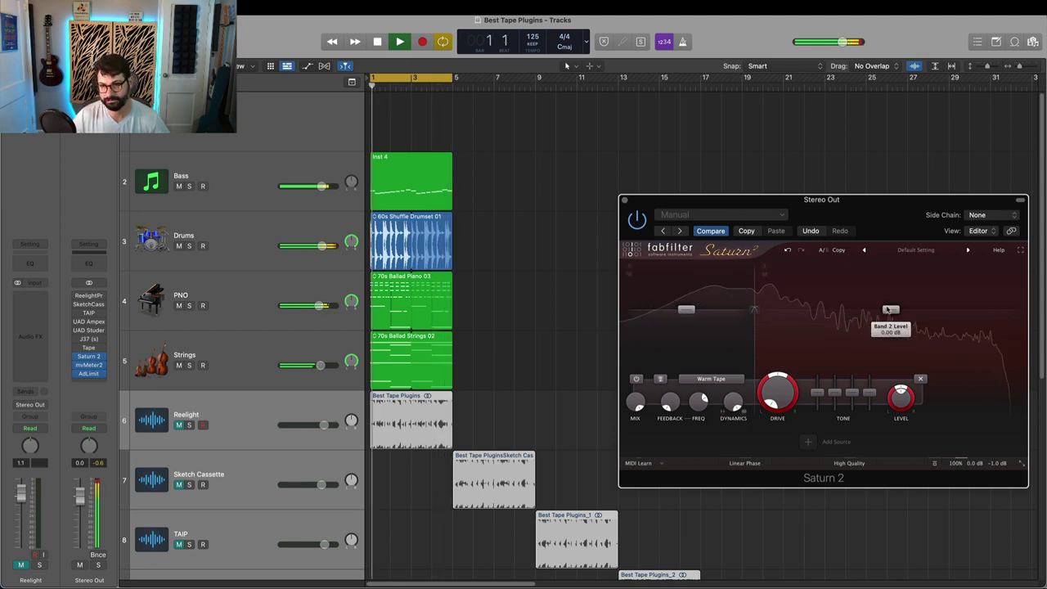
pyautogui.moveTo(722, 415); pyautogui.dragTo(714, 473)
# - Adjust the treble tone of Saturn 2's upper band, raising it and then cutting it slightly
pyautogui.moveTo(851, 364)
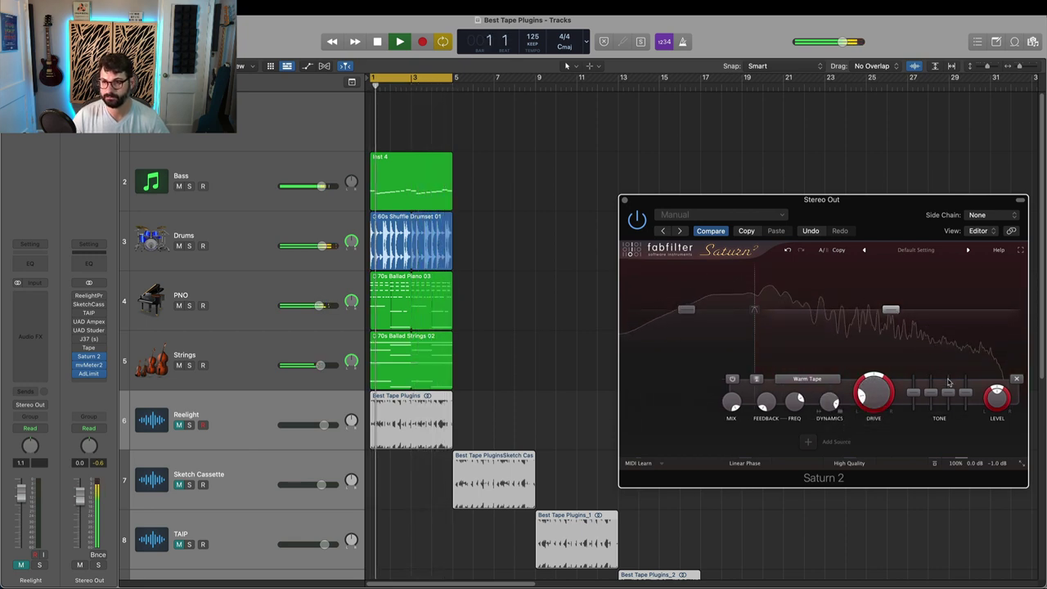
pyautogui.moveTo(949, 388)
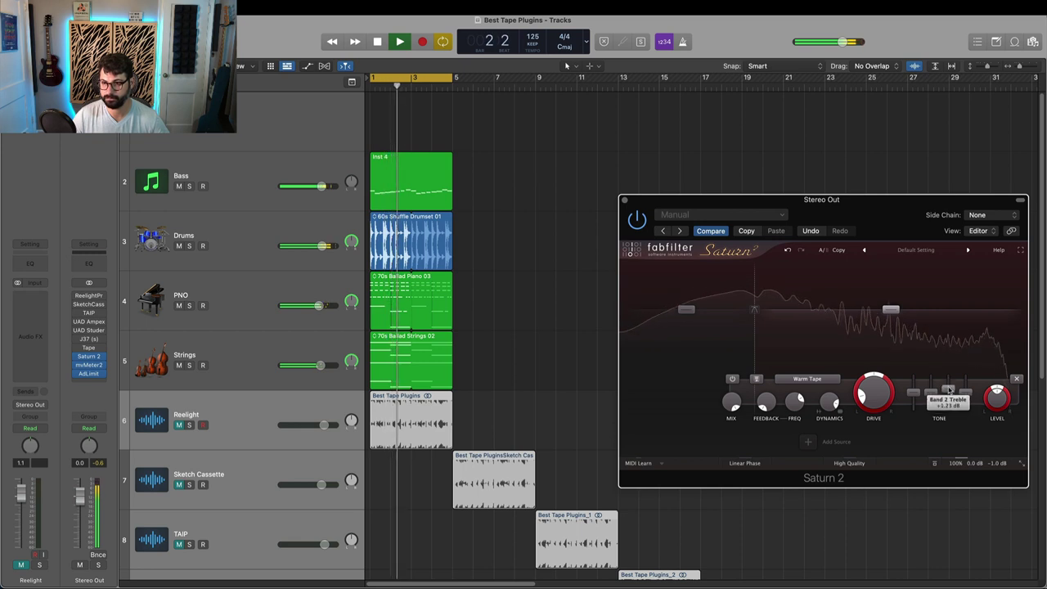
pyautogui.moveTo(949, 386); pyautogui.dragTo(947, 395)
# - Change the upper band's saturation style to Old Tape, and adjust its drive and feedback during playback
pyautogui.moveTo(763, 385)
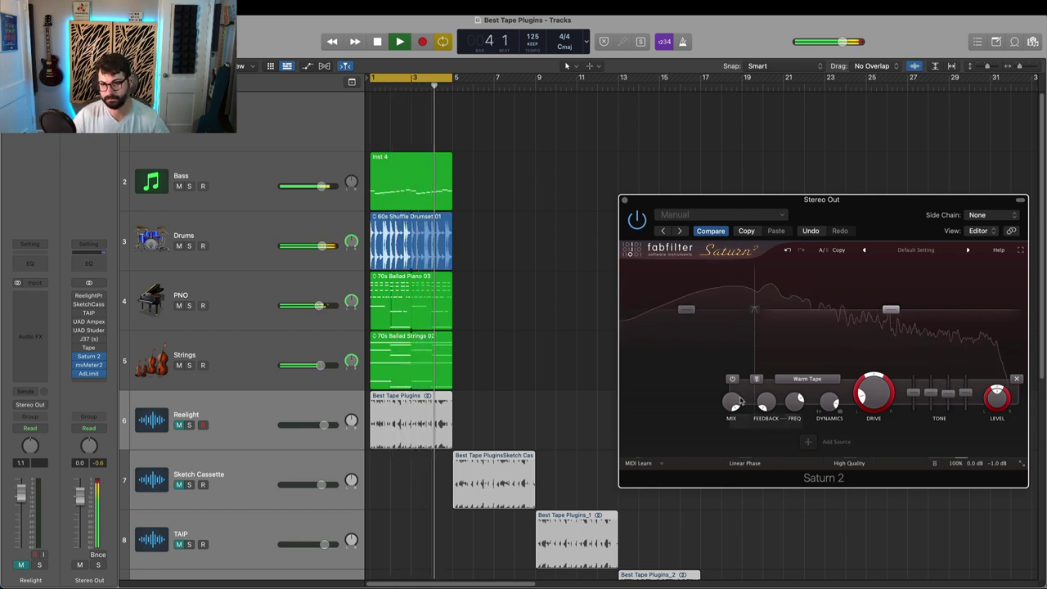
pyautogui.click(807, 379)
pyautogui.moveTo(820, 407)
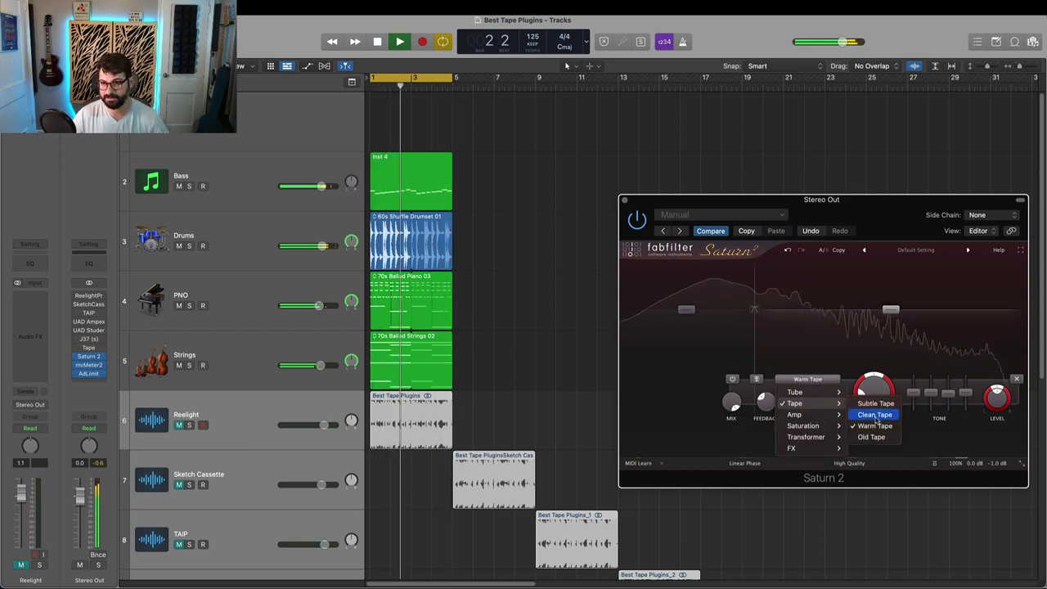
pyautogui.click(871, 434)
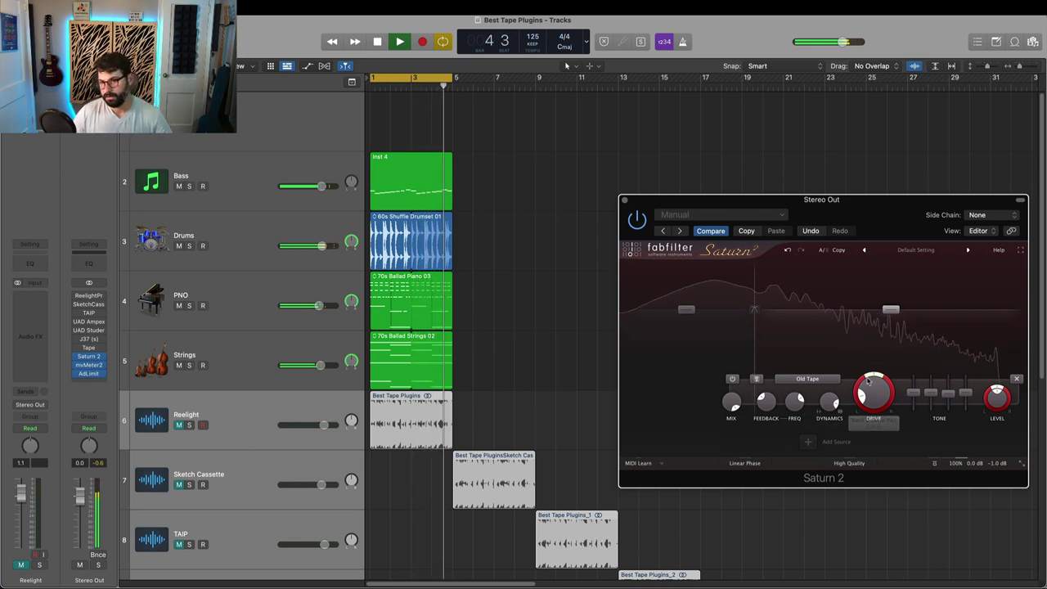
pyautogui.moveTo(781, 396)
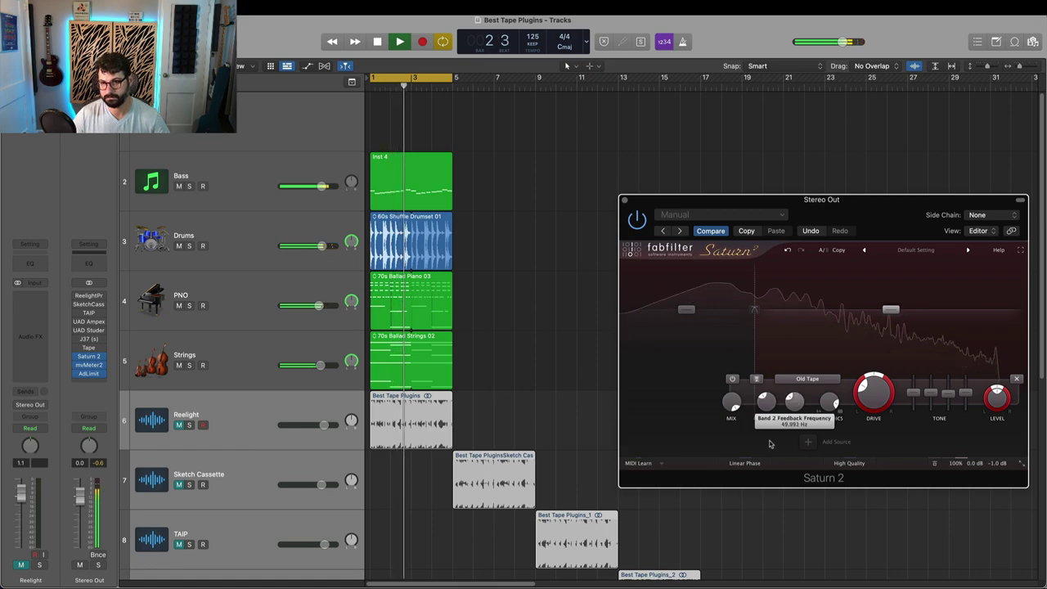